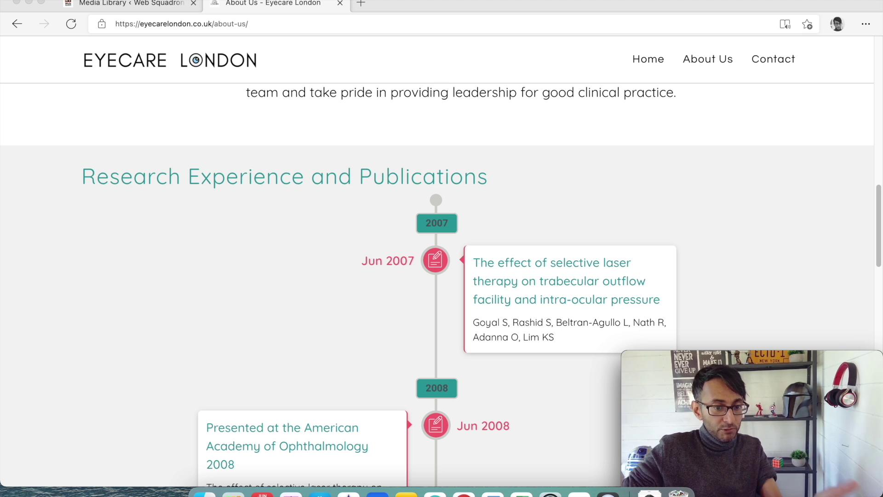
Examine the Research Experience and Publications timeline on the Eyecare London About Us page, and close that page
{"action": "left_click", "coordinate": [876, 235]}
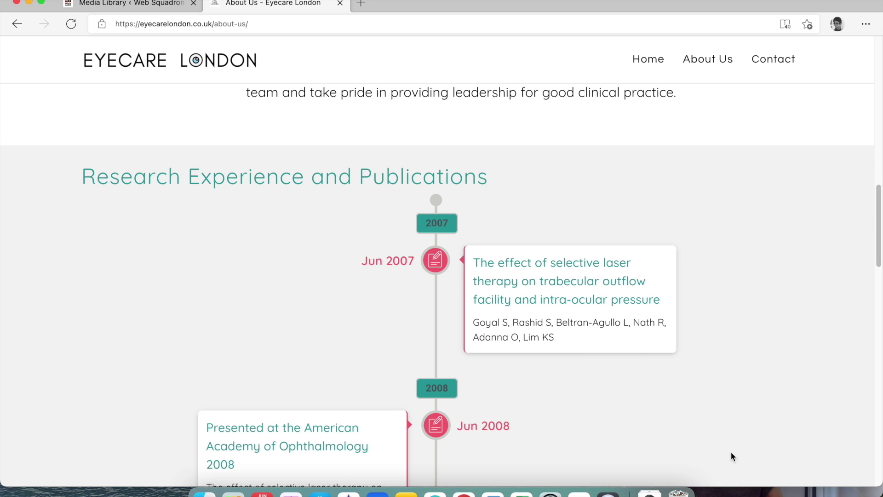
{"action": "key", "text": "super+Tab"}
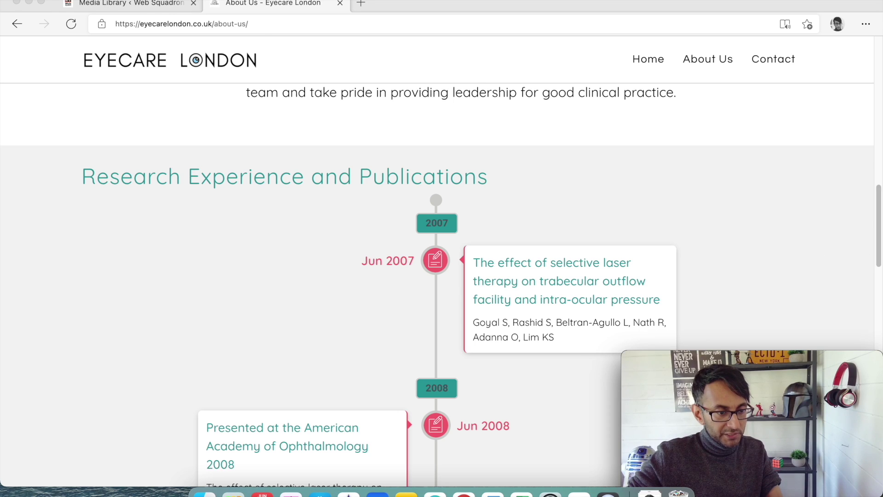
{"action": "left_click", "coordinate": [179, 43]}
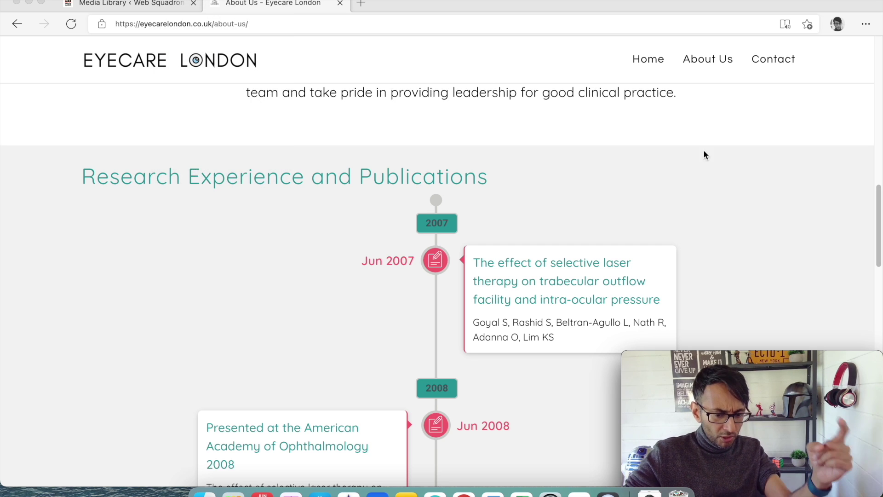
{"action": "left_click", "coordinate": [717, 169]}
{"action": "scroll", "coordinate": [558, 242], "scroll_direction": "down", "scroll_amount": 1}
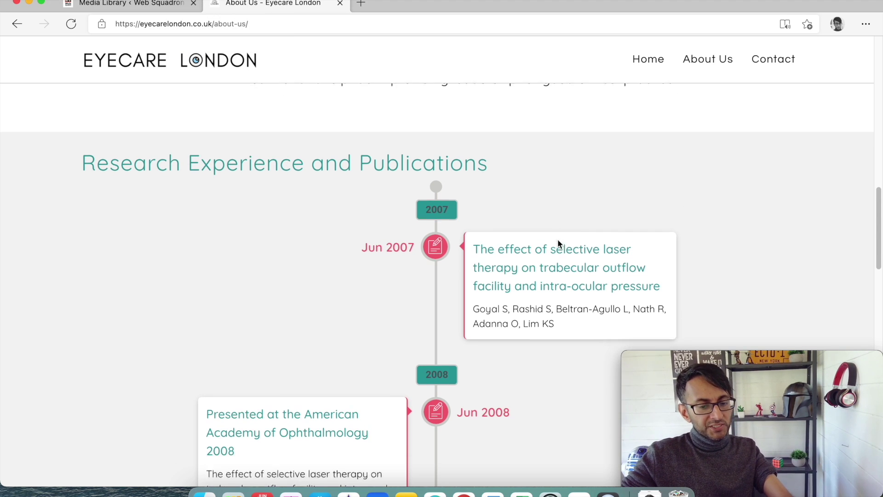
{"action": "scroll", "coordinate": [557, 244], "scroll_direction": "down", "scroll_amount": 5}
{"action": "mouse_move", "coordinate": [879, 233]}
{"action": "left_mouse_down"}
{"action": "mouse_move", "coordinate": [877, 347]}
{"action": "mouse_move", "coordinate": [878, 187]}
{"action": "mouse_move", "coordinate": [877, 218]}
{"action": "left_mouse_up"}
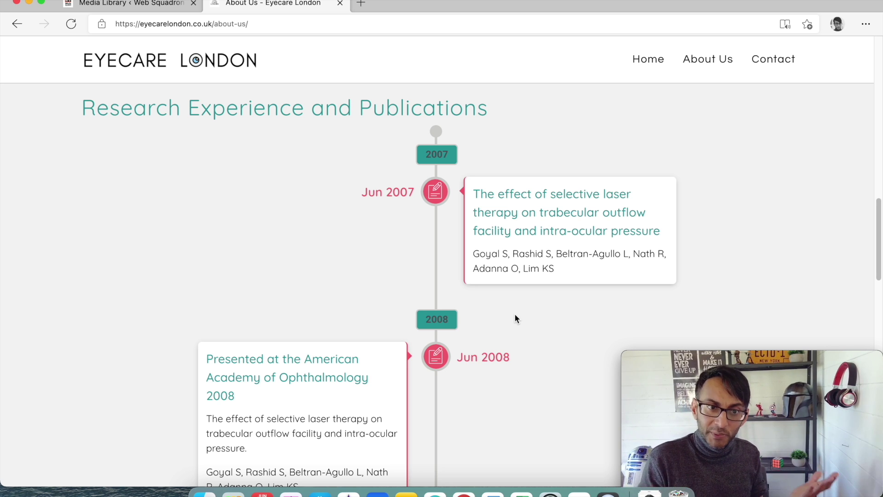
{"action": "left_click", "coordinate": [340, 4]}
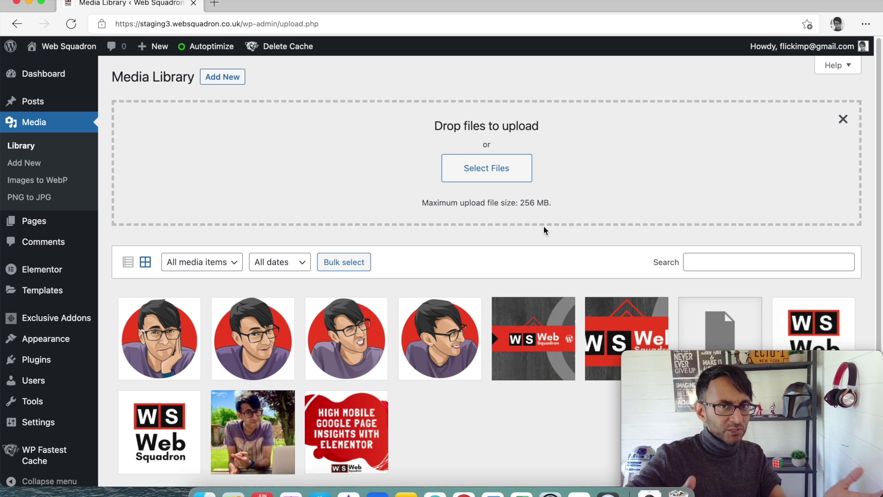
Upload Grey Dot.png from the Downloads folder to the media library
{"action": "left_click", "coordinate": [497, 170]}
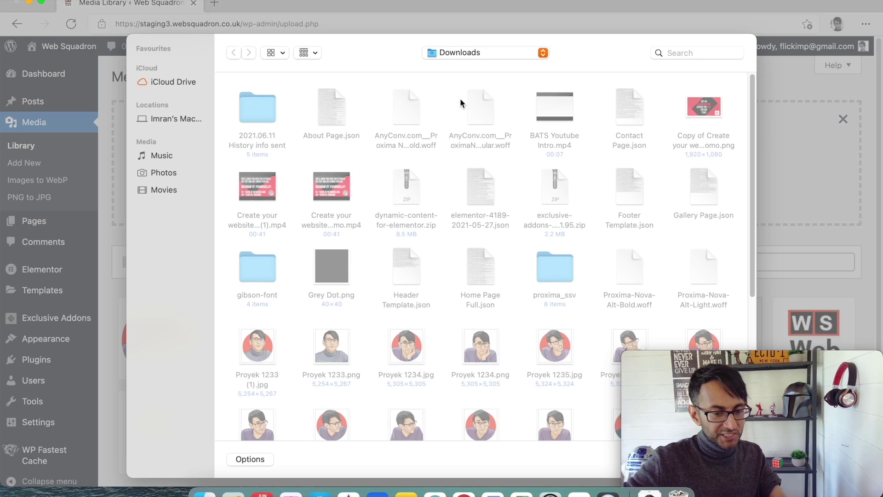
{"action": "left_click", "coordinate": [342, 268]}
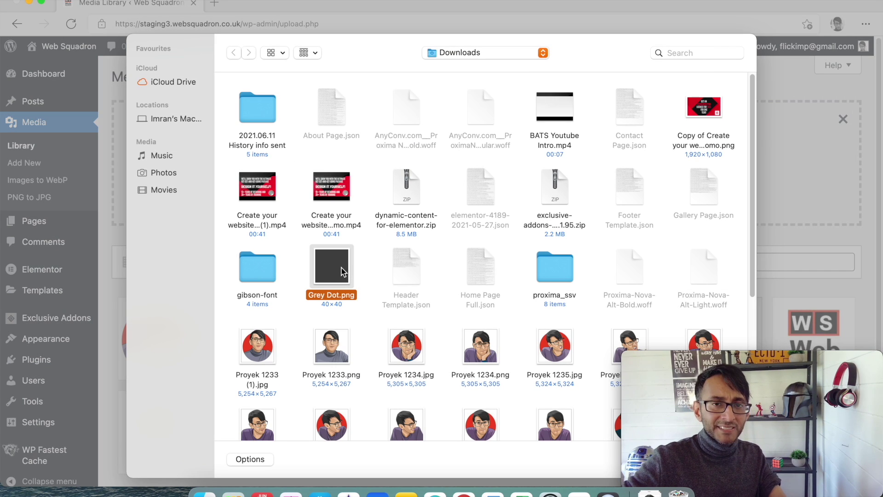
{"action": "double_click", "coordinate": [342, 268]}
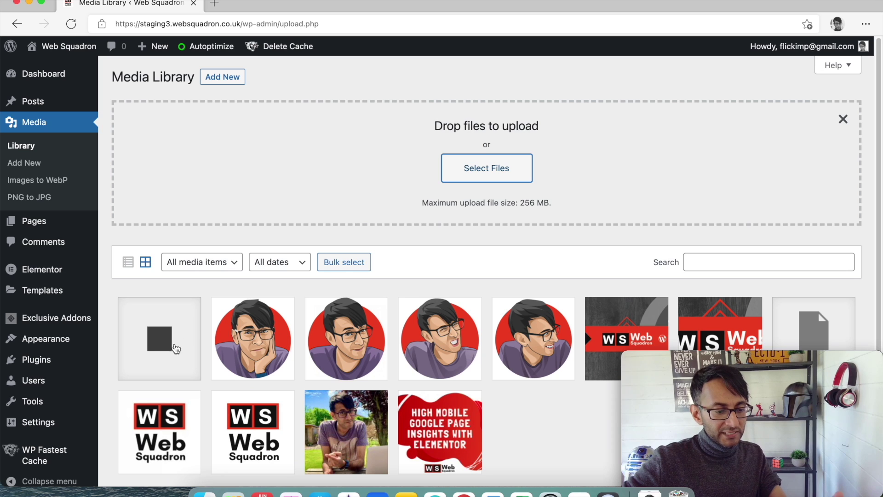
Scale the uploaded Grey Dot image to 5 × 5 pixels and close its attachment details
{"action": "left_click", "coordinate": [155, 345]}
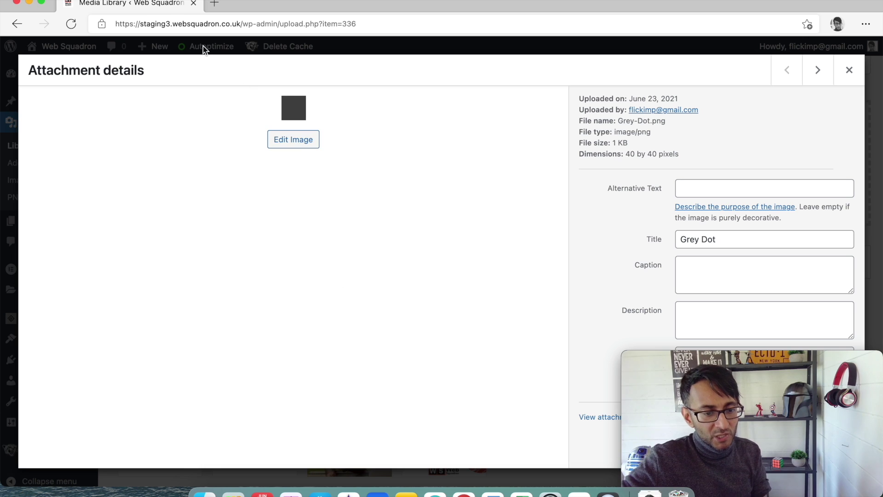
{"action": "left_click", "coordinate": [294, 140]}
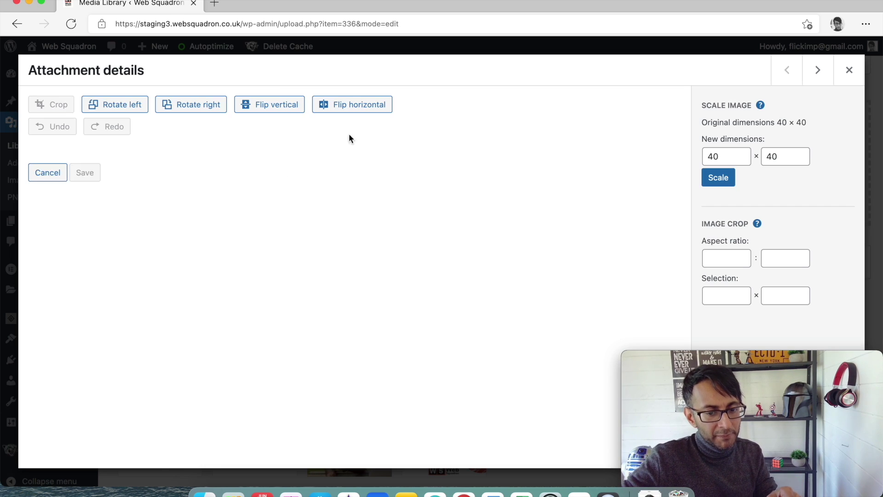
{"action": "left_click", "coordinate": [719, 160]}
{"action": "left_click_drag", "start_coordinate": [719, 160], "coordinate": [689, 162]}
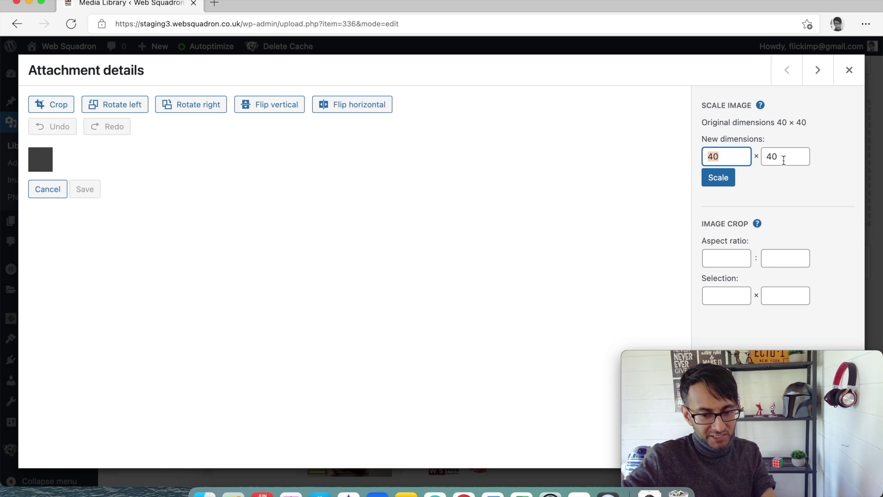
{"action": "type", "text": "5"}
{"action": "left_click", "coordinate": [732, 183]}
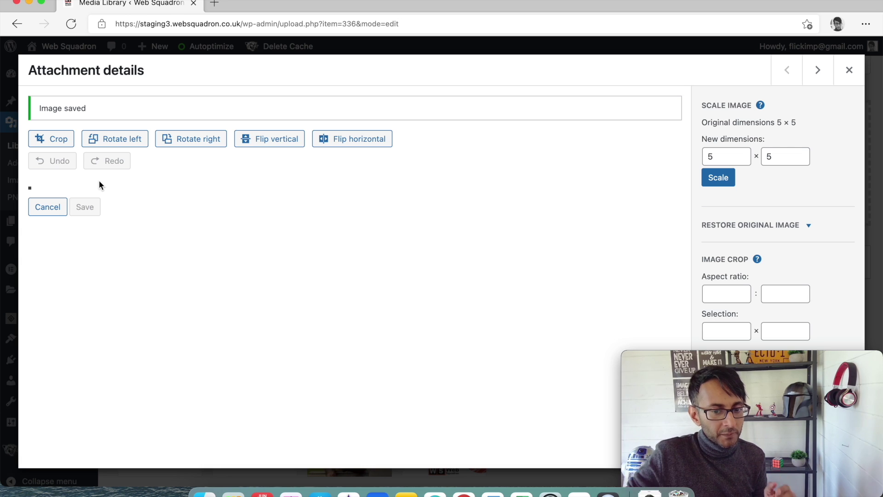
{"action": "mouse_move", "coordinate": [826, 361]}
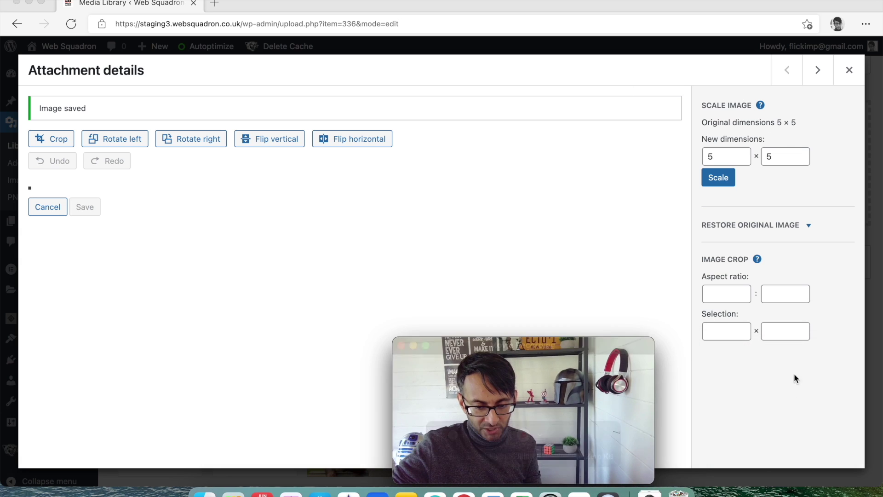
{"action": "left_click", "coordinate": [850, 73]}
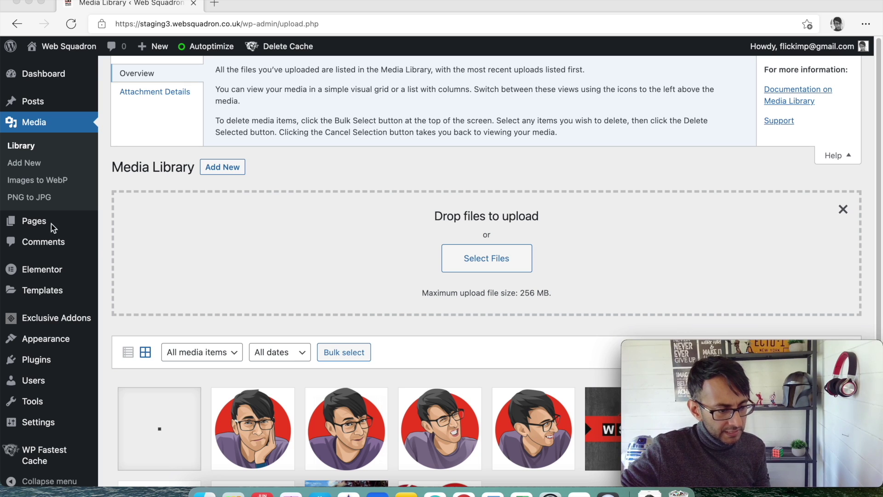
Create a new page titled "Timeline" and open it for editing with Elementor
{"action": "mouse_move", "coordinate": [46, 221]}
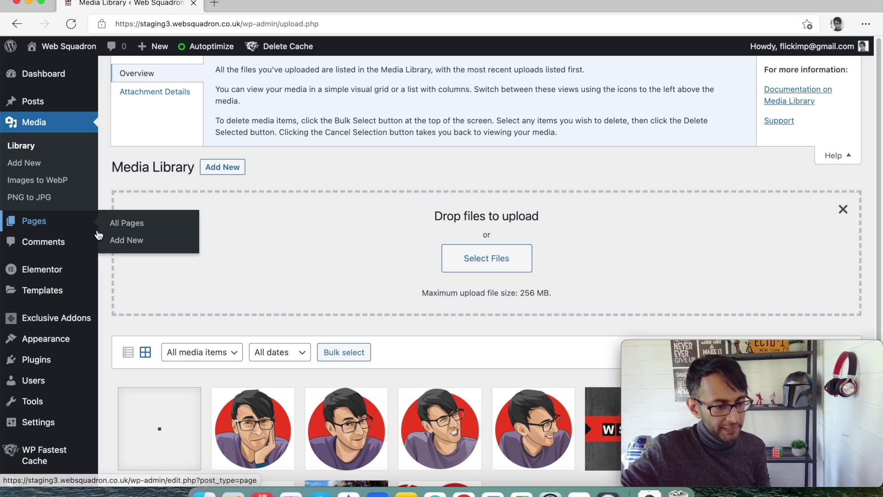
{"action": "left_click", "coordinate": [128, 240]}
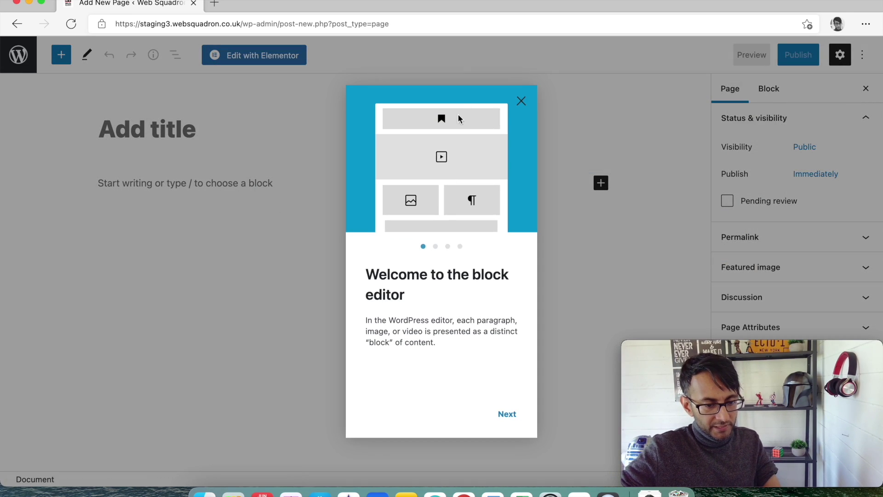
{"action": "left_click", "coordinate": [521, 101]}
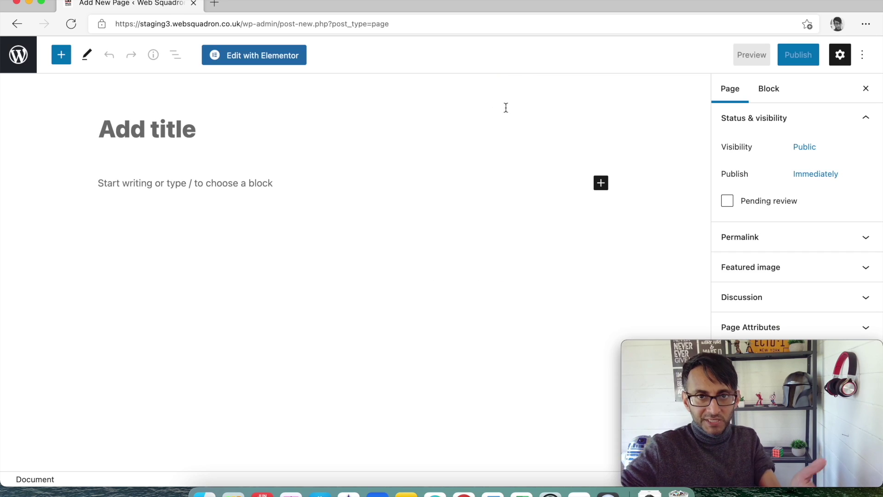
{"action": "left_click", "coordinate": [215, 143]}
{"action": "type", "text": "Timeline"}
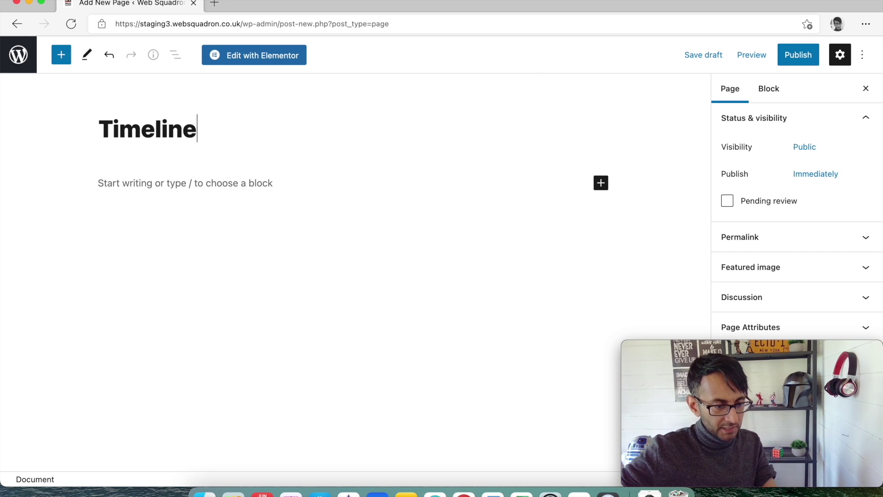
{"action": "left_click", "coordinate": [251, 63]}
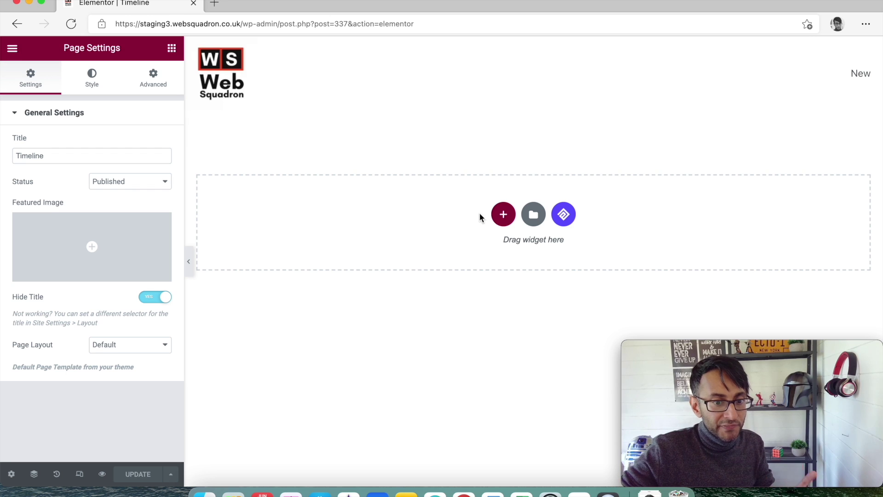
Add a three-column section and give its middle column a classic background with the Grey Dot image
{"action": "left_click", "coordinate": [504, 216]}
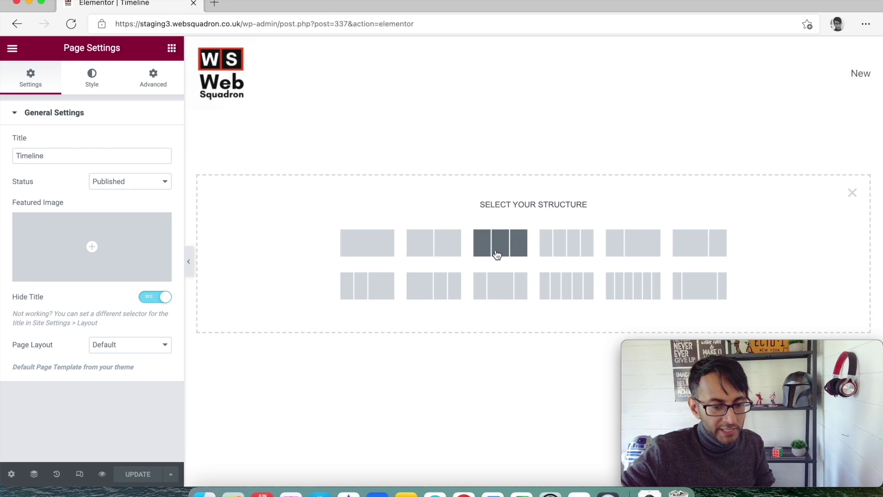
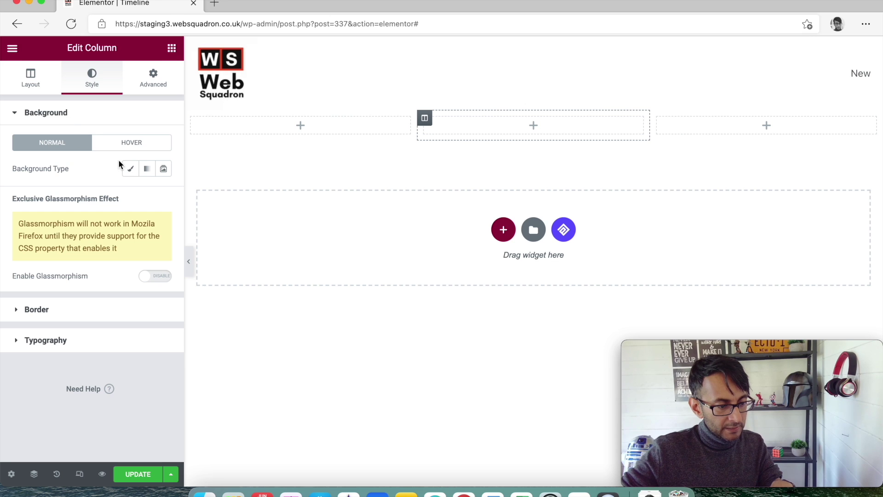
{"action": "left_click", "coordinate": [131, 169]}
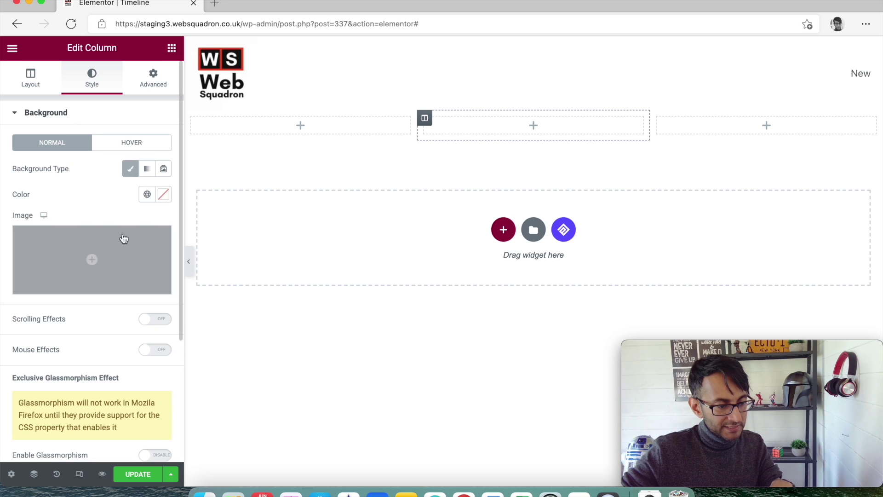
{"action": "left_click", "coordinate": [98, 249]}
{"action": "left_click", "coordinate": [94, 210]}
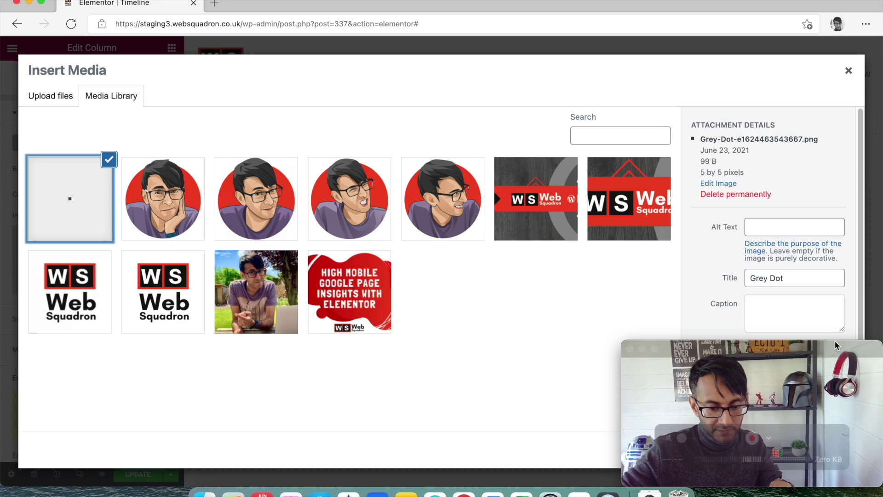
{"action": "left_click_drag", "start_coordinate": [755, 347], "coordinate": [621, 347]}
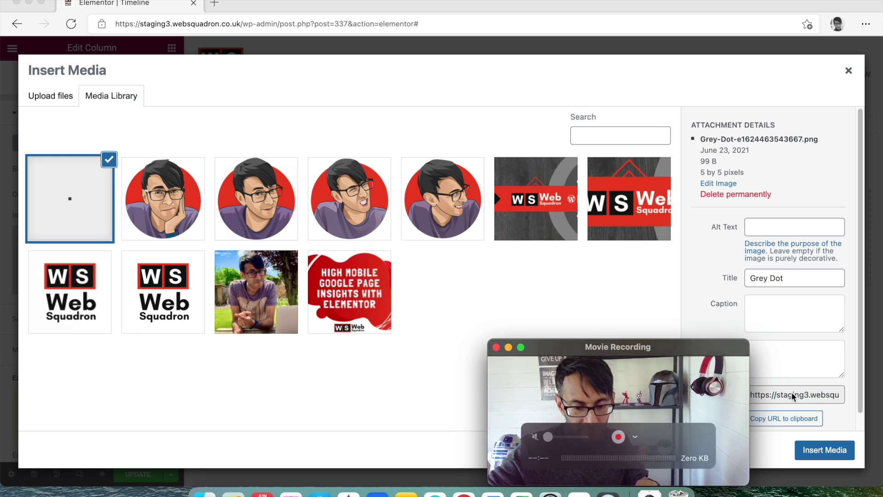
{"action": "left_click", "coordinate": [826, 452]}
{"action": "left_click_drag", "start_coordinate": [664, 354], "coordinate": [754, 360]}
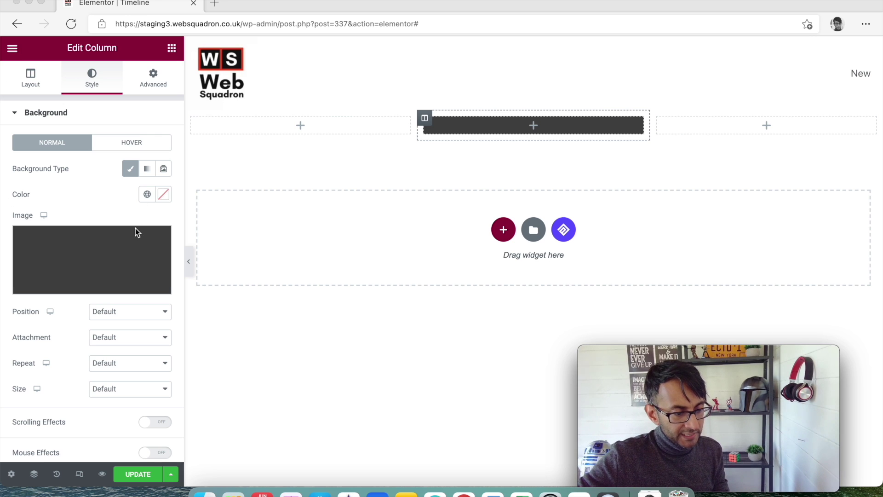
Set the middle column's background image to position Center Center, attachment Scroll and repeat Repeat-y, and preview the line without the editing panel
{"action": "left_click", "coordinate": [125, 312]}
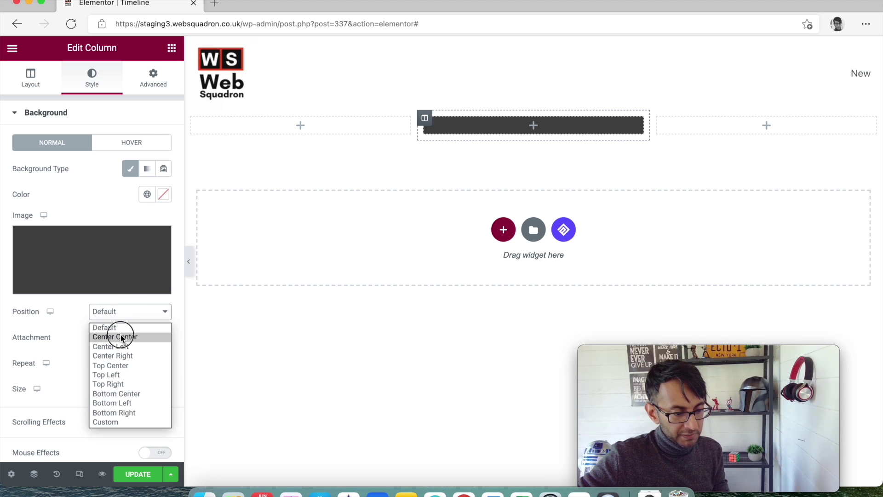
{"action": "left_click", "coordinate": [122, 336]}
{"action": "left_click", "coordinate": [116, 339]}
{"action": "left_click", "coordinate": [128, 363]}
{"action": "left_click", "coordinate": [128, 366]}
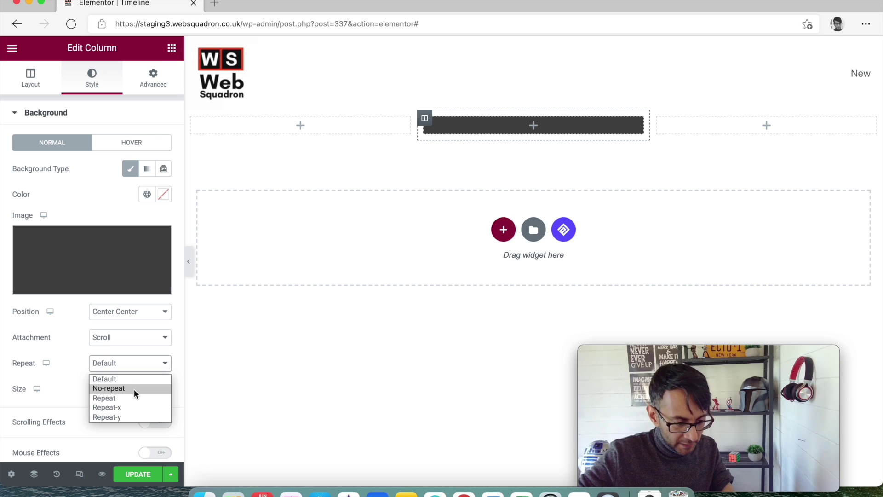
{"action": "left_click", "coordinate": [134, 407]}
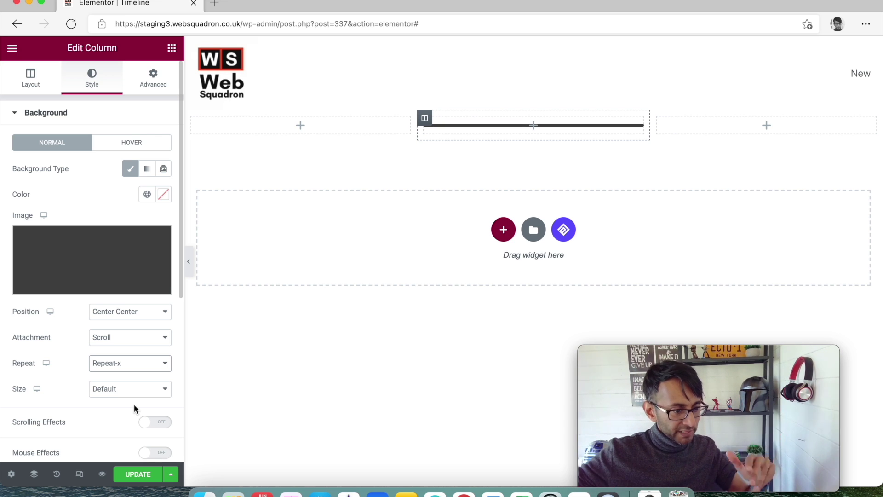
{"action": "left_click", "coordinate": [142, 370]}
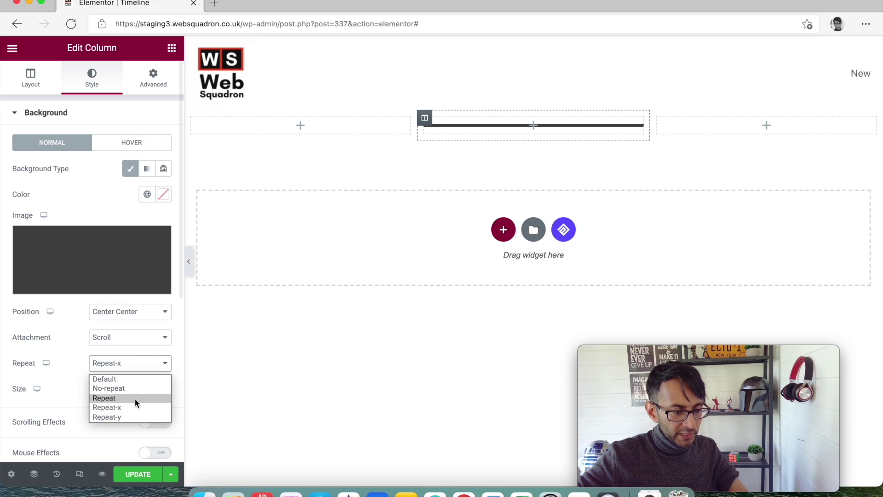
{"action": "left_click", "coordinate": [137, 415]}
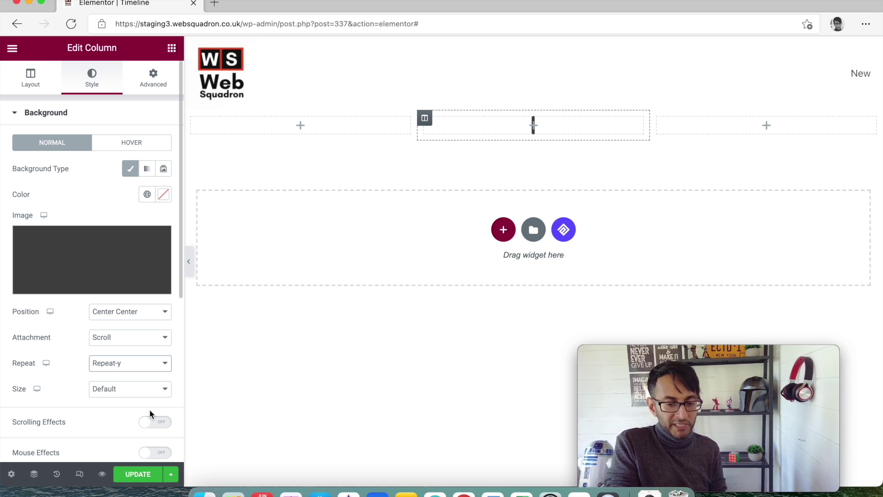
{"action": "left_click", "coordinate": [188, 262]}
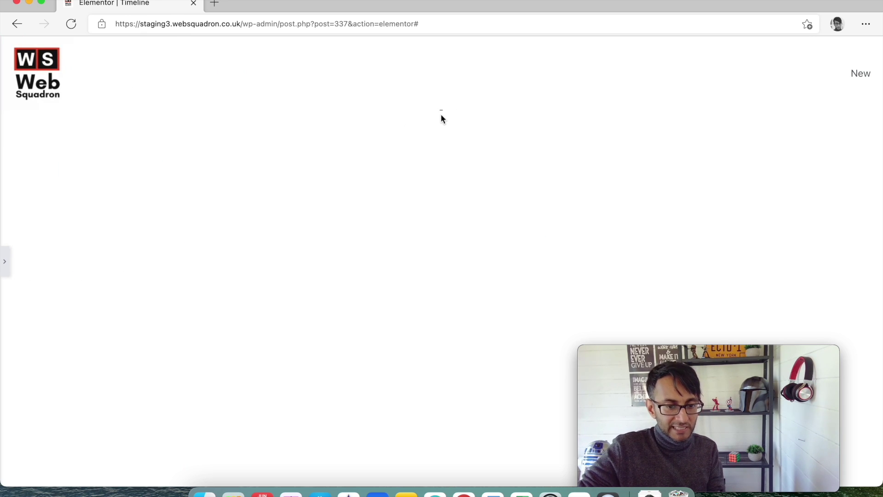
{"action": "left_click", "coordinate": [12, 261]}
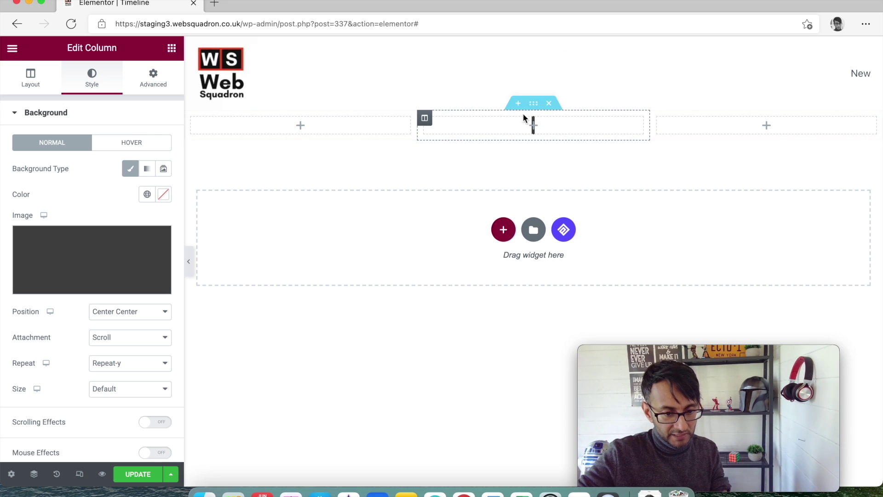
Set the three-column section's boxed content width to 1000
{"action": "left_click", "coordinate": [237, 114]}
{"action": "left_click", "coordinate": [147, 166]}
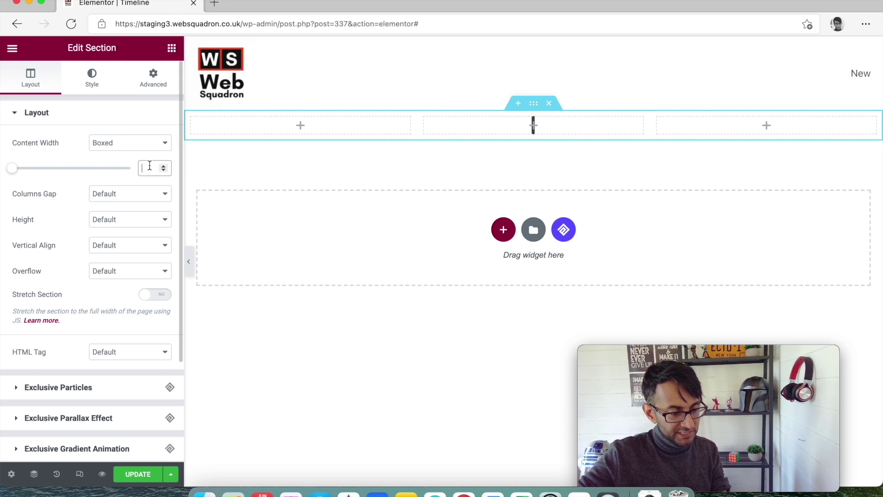
{"action": "type", "text": "1000"}
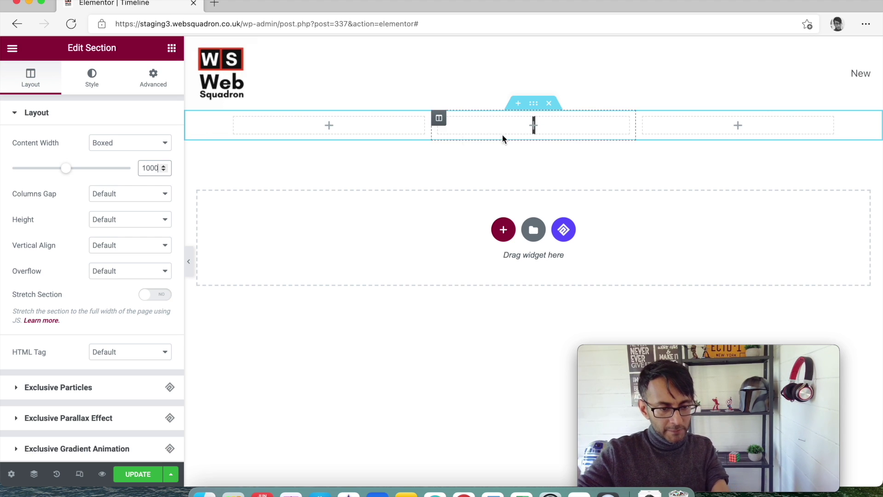
Update the page and narrow the middle column around the line, widening the left column to about 45%
{"action": "left_click", "coordinate": [138, 474]}
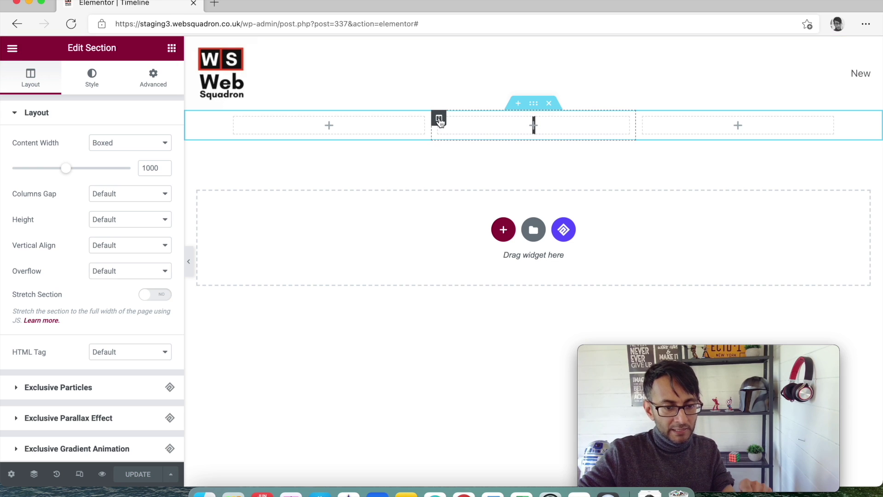
{"action": "left_click_drag", "start_coordinate": [430, 124], "coordinate": [504, 131]}
{"action": "left_click_drag", "start_coordinate": [633, 125], "coordinate": [561, 130]}
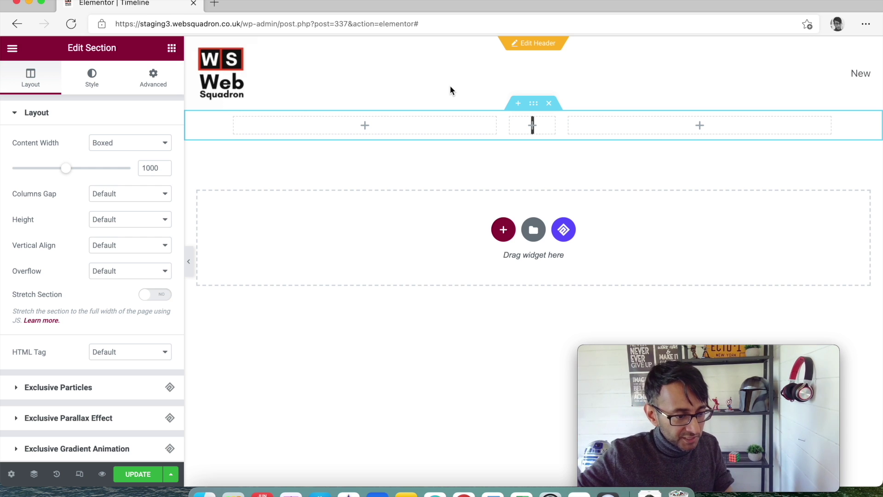
Add an Image widget to the left column at Full size, using the wide Web Squadron YouTube banner from the media library
{"action": "left_click", "coordinate": [174, 49]}
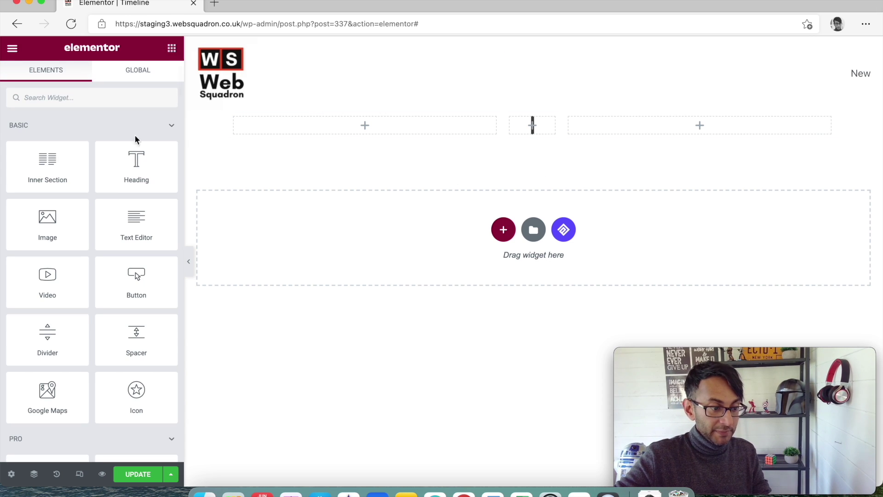
{"action": "left_click_drag", "start_coordinate": [48, 216], "coordinate": [331, 129]}
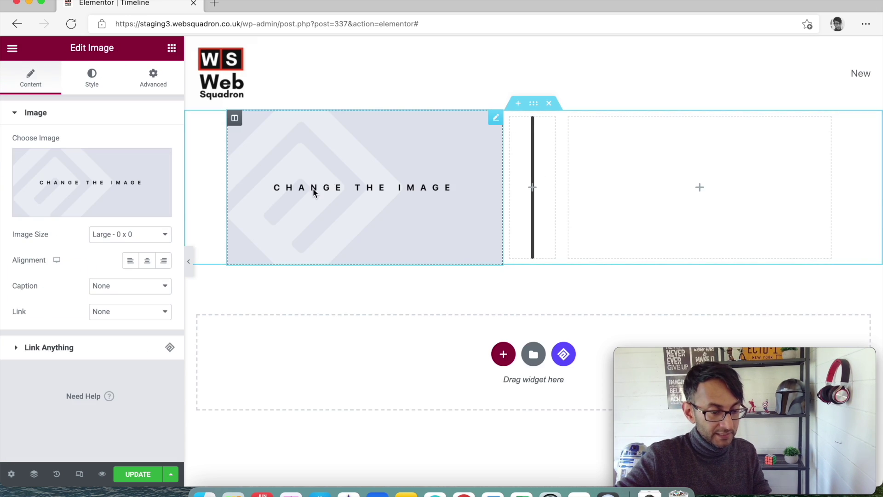
{"action": "left_click", "coordinate": [119, 236]}
{"action": "left_click", "coordinate": [122, 307]}
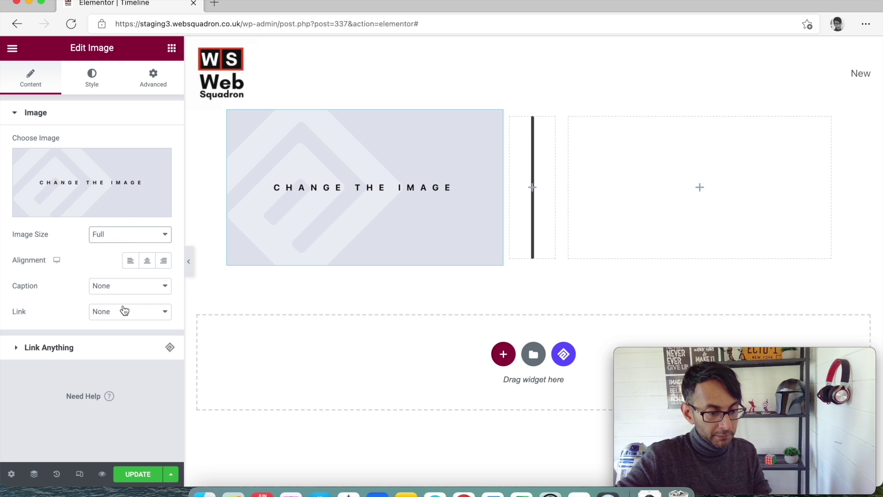
{"action": "left_click", "coordinate": [68, 180]}
{"action": "left_click", "coordinate": [561, 217]}
{"action": "left_click", "coordinate": [635, 218]}
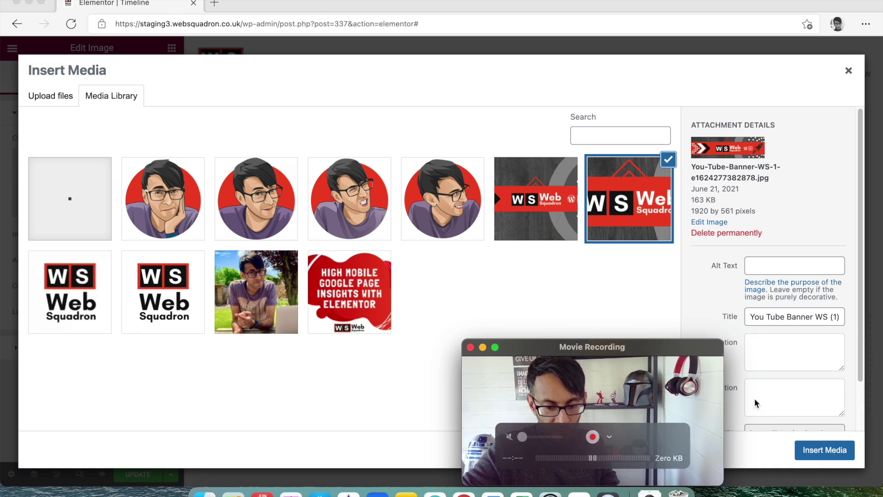
{"action": "left_click", "coordinate": [817, 452]}
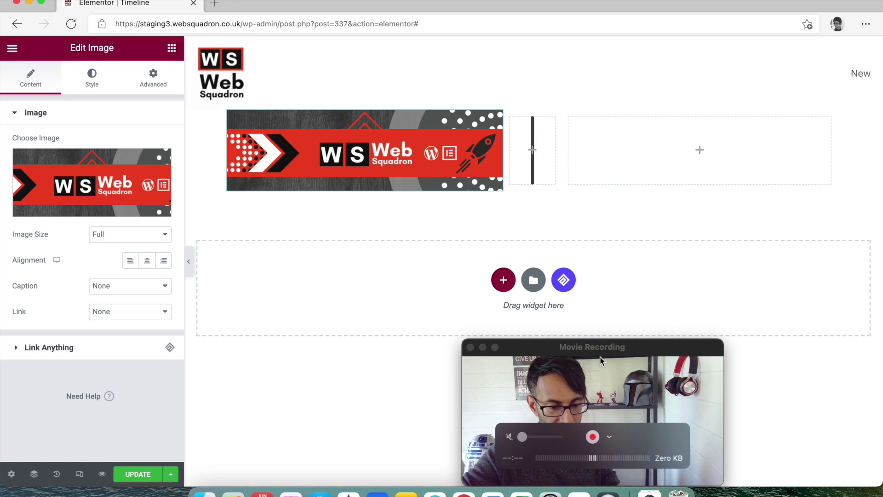
{"action": "left_click_drag", "start_coordinate": [601, 360], "coordinate": [750, 363]}
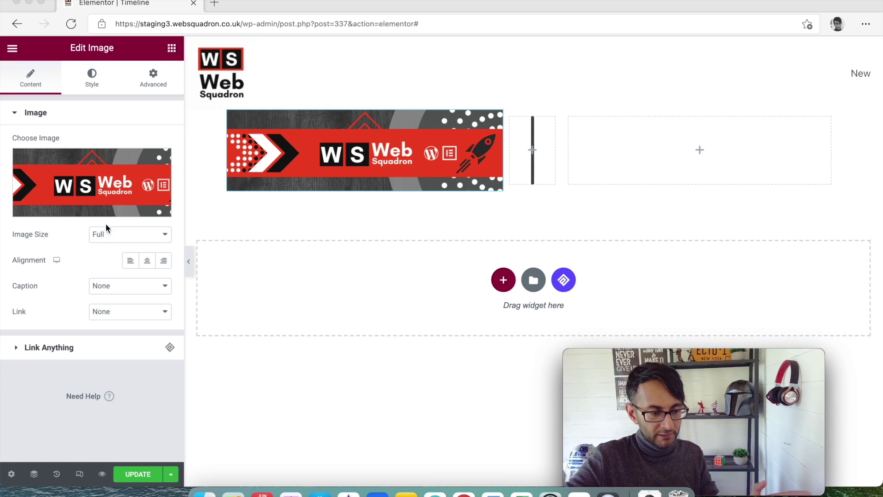
Add a Heading widget below the banner image and set the left column's widgets space to 0 px
{"action": "left_click", "coordinate": [172, 47]}
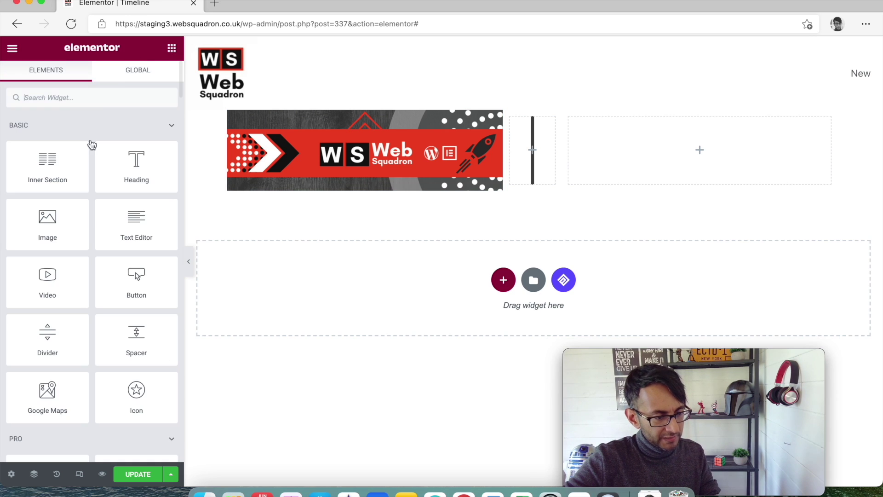
{"action": "left_click_drag", "start_coordinate": [136, 179], "coordinate": [361, 190]}
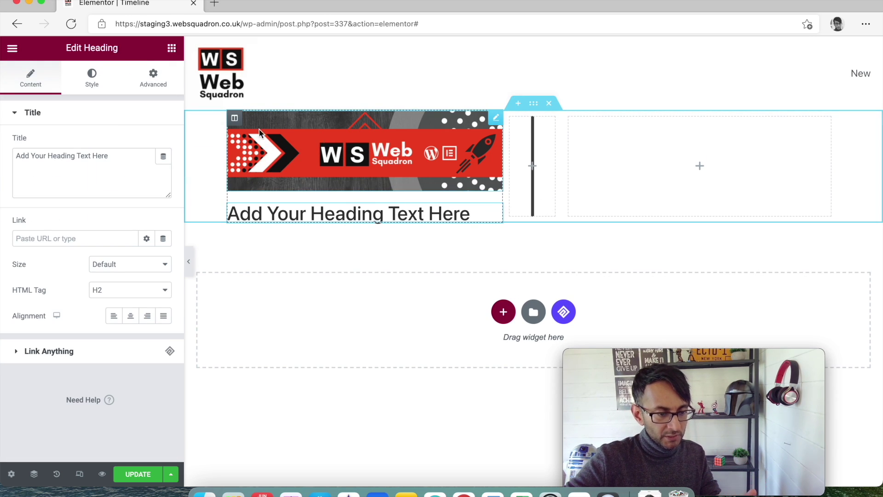
{"action": "left_click", "coordinate": [234, 118]}
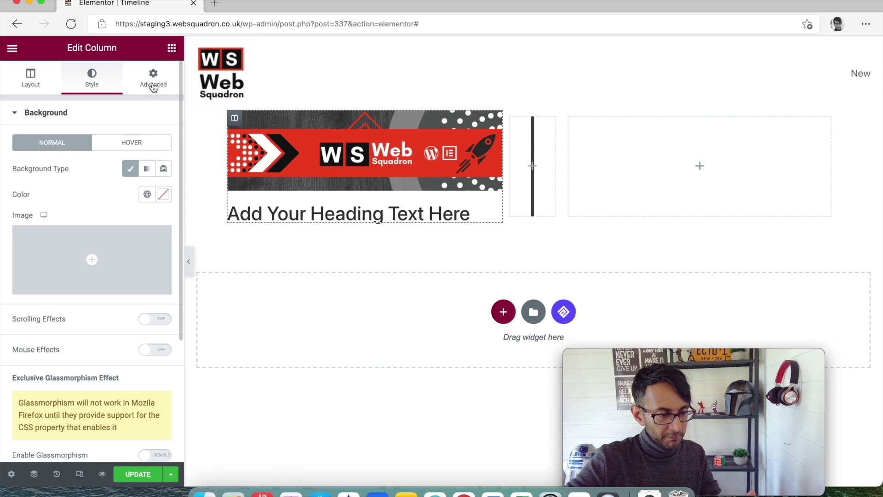
{"action": "left_click", "coordinate": [48, 88]}
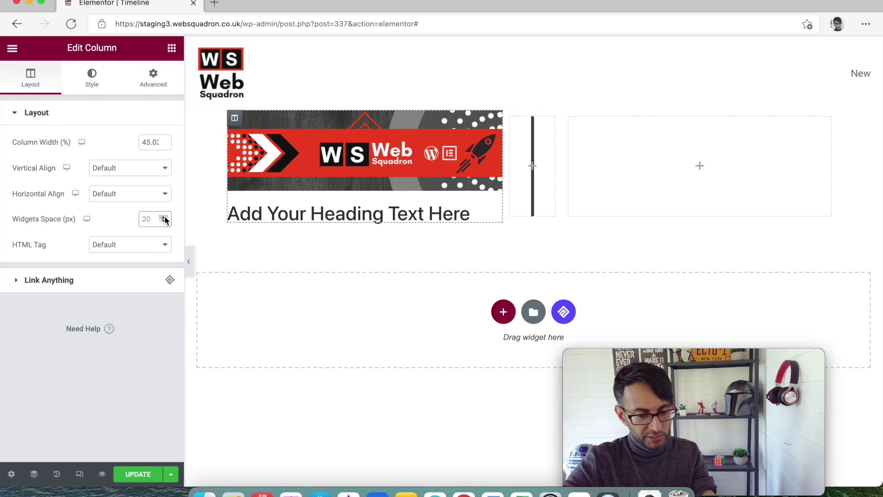
{"action": "type", "text": "0"}
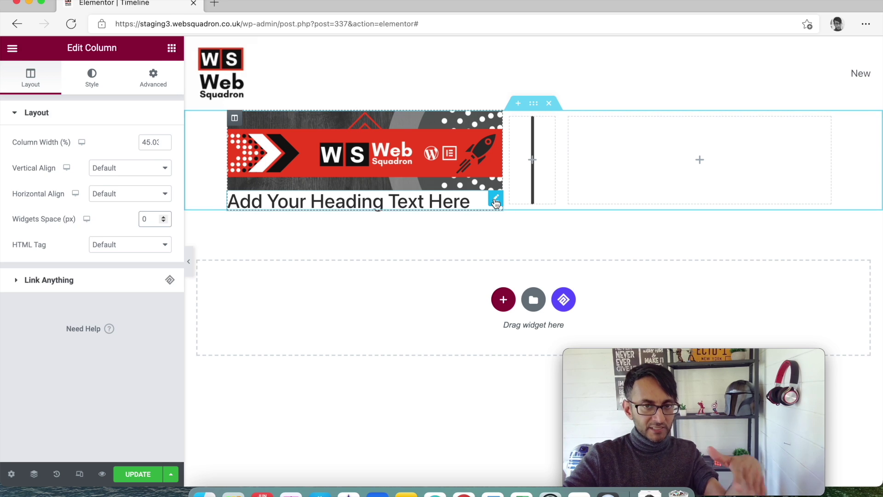
Unlink the heading's margin and padding values and set its top margin to 10 px
{"action": "left_click", "coordinate": [299, 201]}
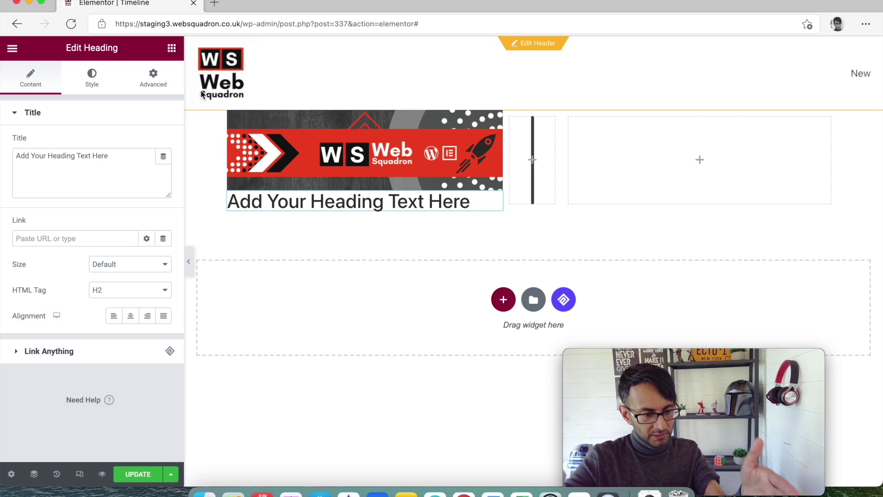
{"action": "left_click", "coordinate": [139, 83]}
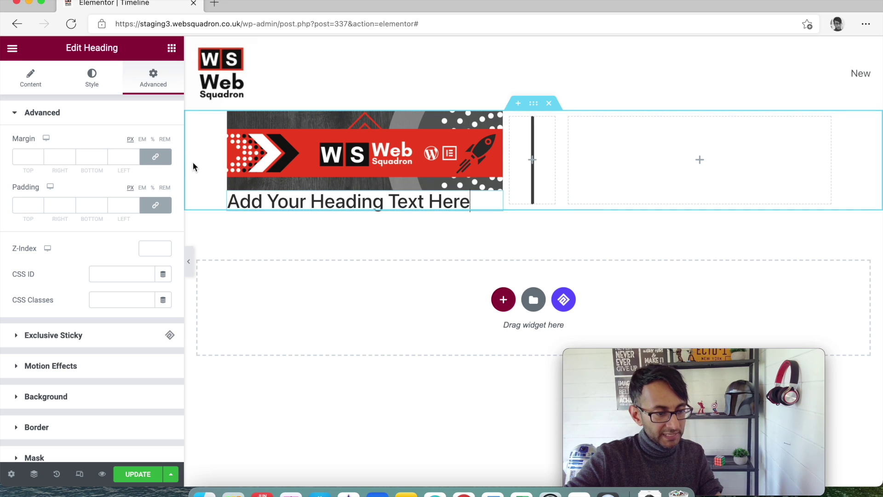
{"action": "left_click", "coordinate": [155, 157]}
{"action": "left_click", "coordinate": [154, 215]}
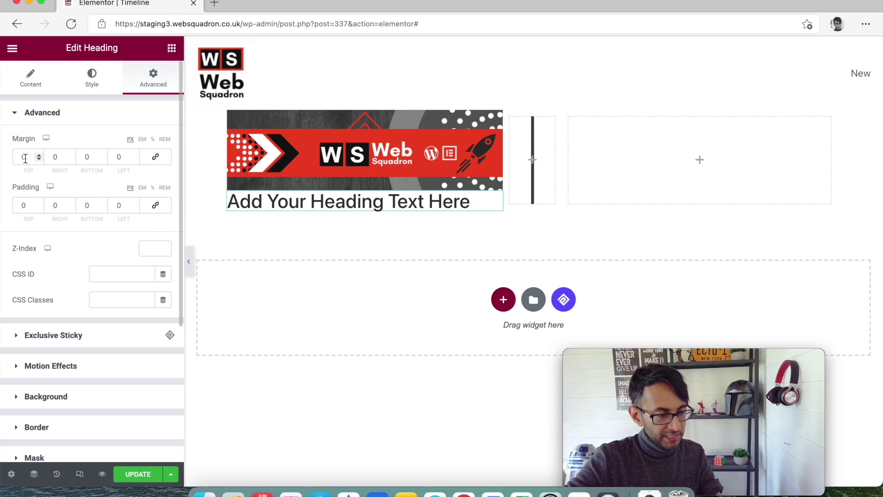
{"action": "left_click", "coordinate": [40, 157]}
{"action": "left_click", "coordinate": [39, 157]}
{"action": "left_click", "coordinate": [39, 157]}
{"action": "left_click", "coordinate": [40, 157]}
{"action": "left_click", "coordinate": [39, 157]}
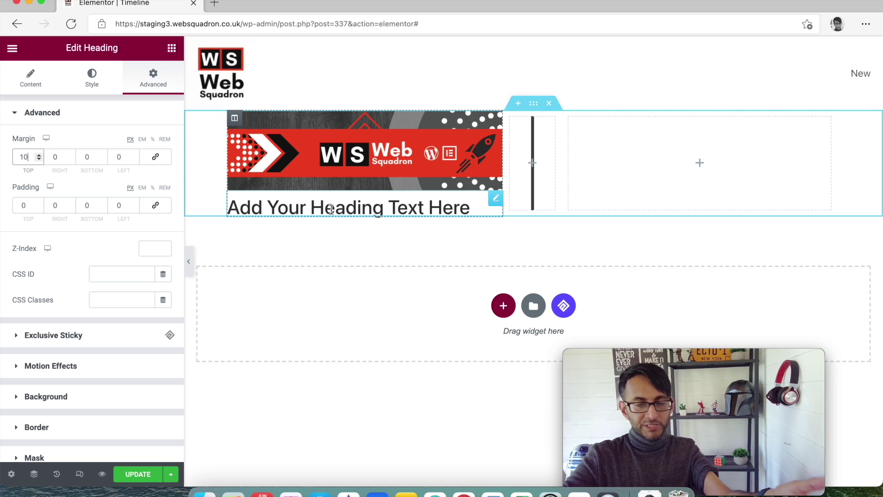
Add a Text Editor widget below the heading, with unlinked margin and padding values and a top margin of 10 px
{"action": "left_click", "coordinate": [172, 47]}
{"action": "left_click_drag", "start_coordinate": [134, 228], "coordinate": [399, 225]}
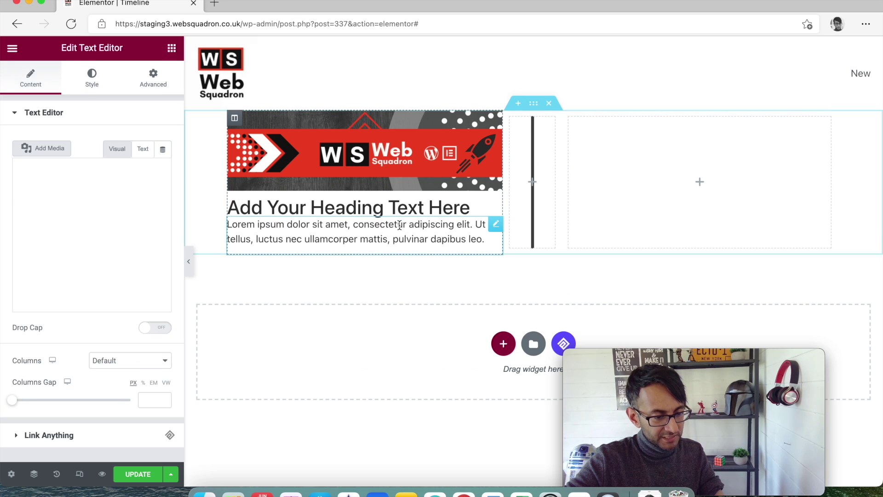
{"action": "left_click", "coordinate": [158, 86]}
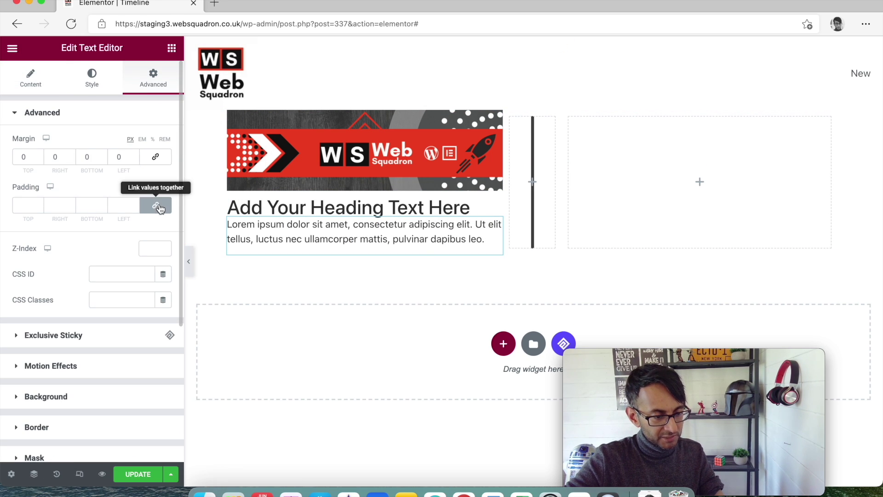
{"action": "left_click", "coordinate": [40, 158]}
{"action": "left_click", "coordinate": [40, 157]}
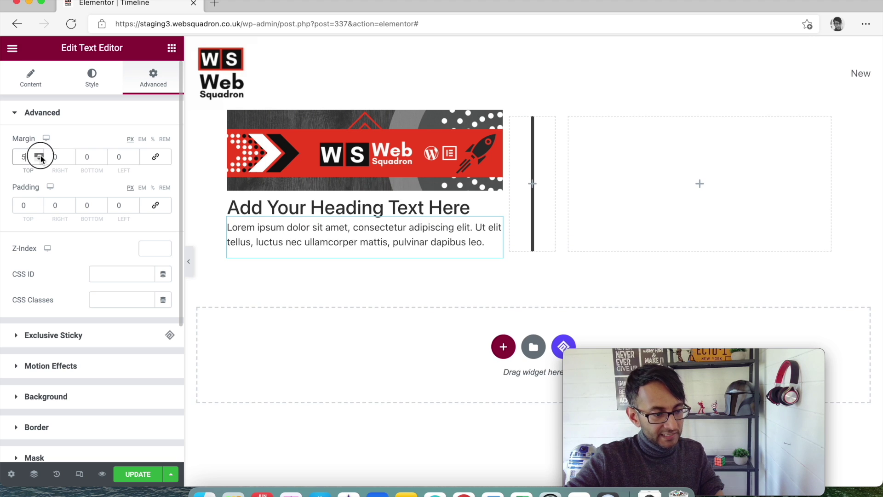
{"action": "left_click", "coordinate": [40, 157]}
{"action": "left_click", "coordinate": [40, 157]}
{"action": "left_click", "coordinate": [40, 157]}
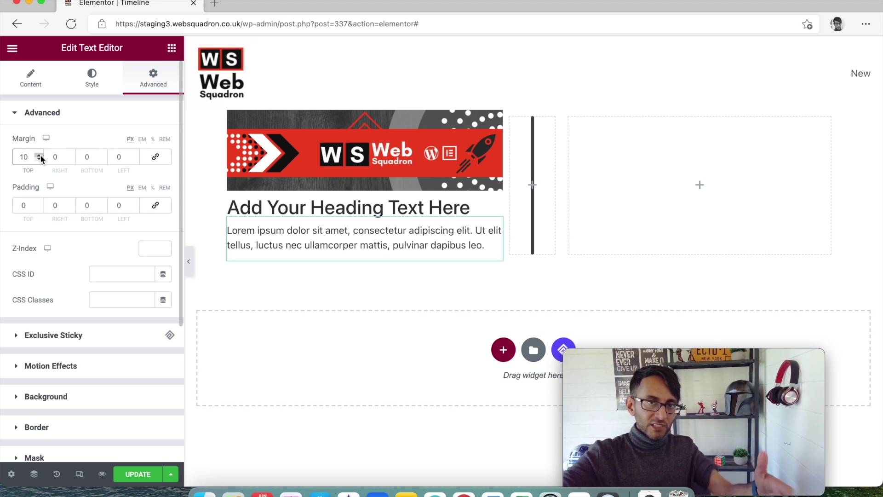
Add a Button widget below the text and give the left column the default box shadow with a blur of 10
{"action": "left_click", "coordinate": [172, 48]}
{"action": "left_click_drag", "start_coordinate": [128, 264], "coordinate": [313, 266]}
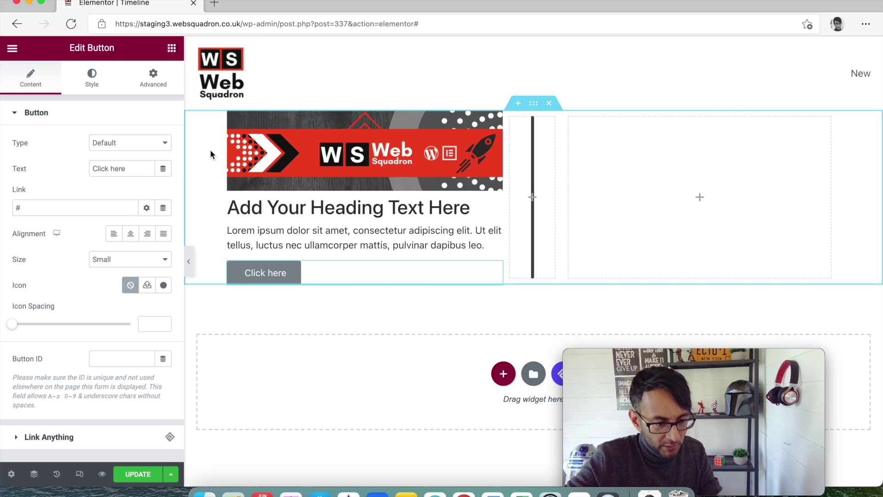
{"action": "left_click", "coordinate": [236, 122]}
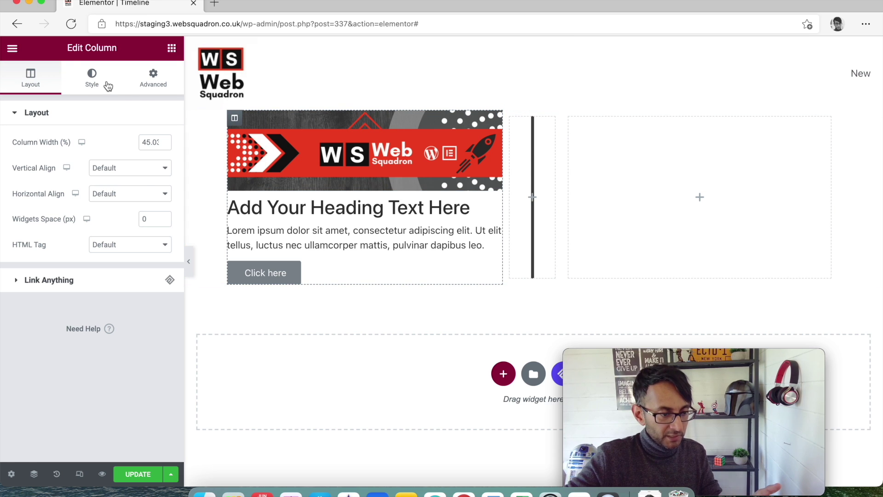
{"action": "left_click", "coordinate": [91, 81]}
{"action": "scroll", "coordinate": [123, 329], "scroll_direction": "down", "scroll_amount": 5}
{"action": "left_click", "coordinate": [104, 358]}
{"action": "left_click", "coordinate": [164, 306]}
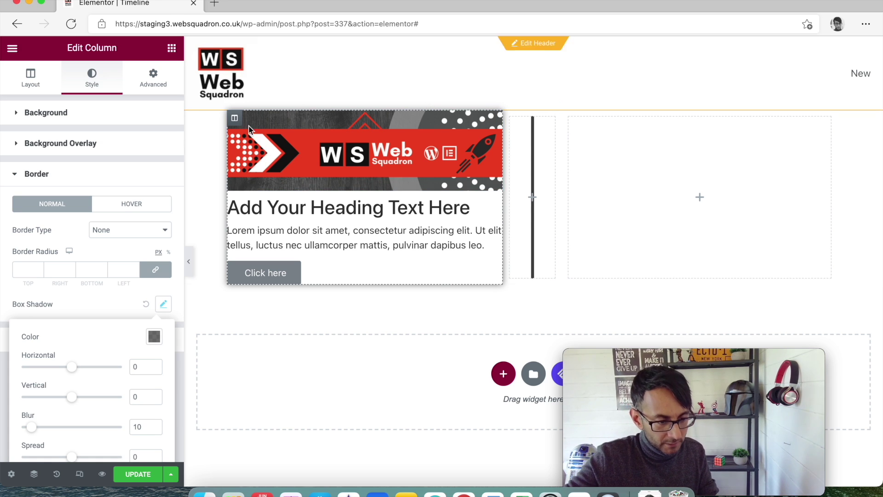
Try 10 px of linked padding on all sides of the left column and set it back to 0
{"action": "left_click", "coordinate": [233, 119]}
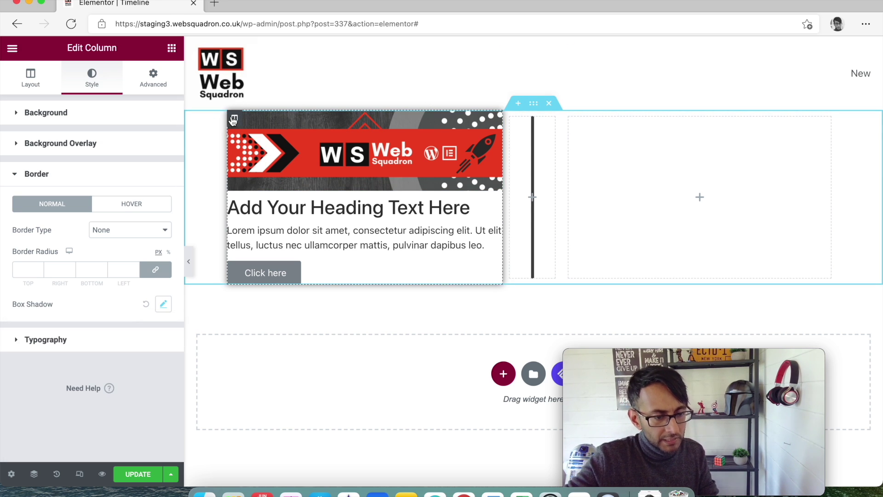
{"action": "left_click", "coordinate": [157, 84]}
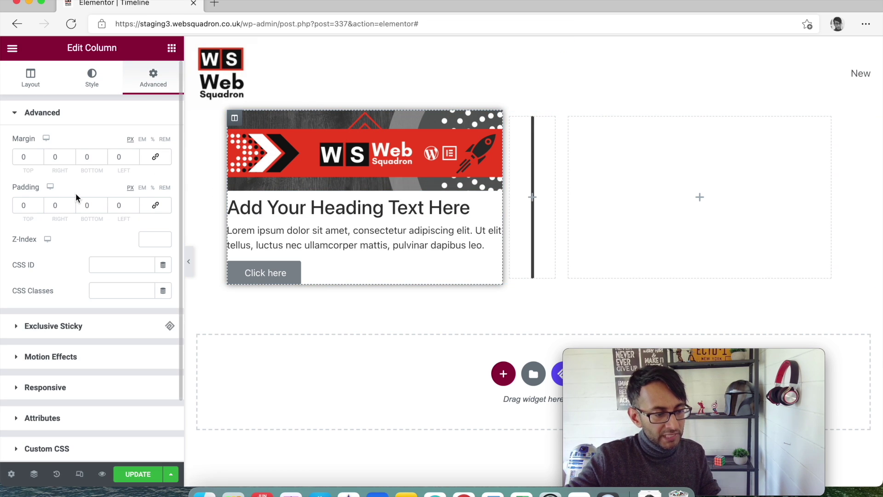
{"action": "left_click", "coordinate": [155, 205]}
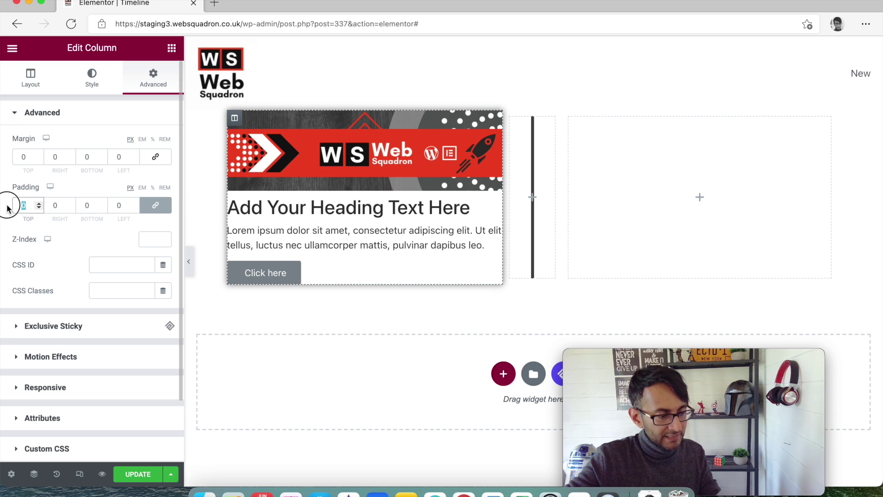
{"action": "type", "text": "10"}
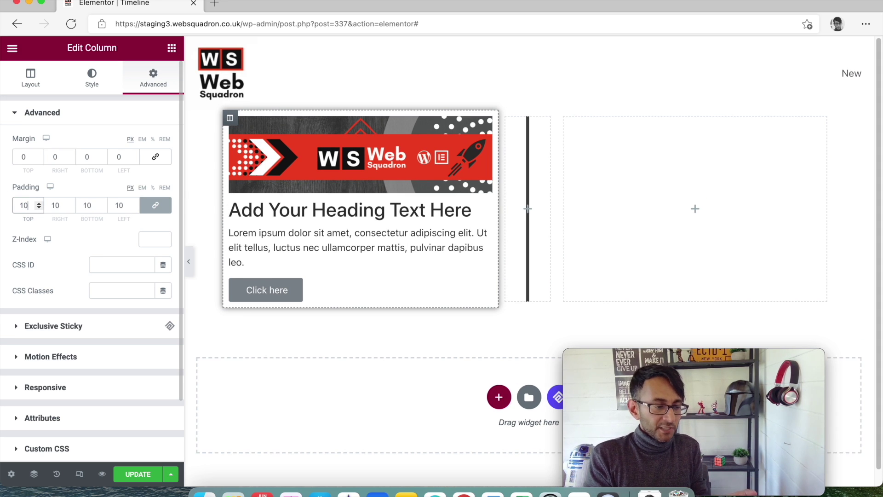
{"action": "key", "text": "BackSpace"}
{"action": "key", "text": "BackSpace"}
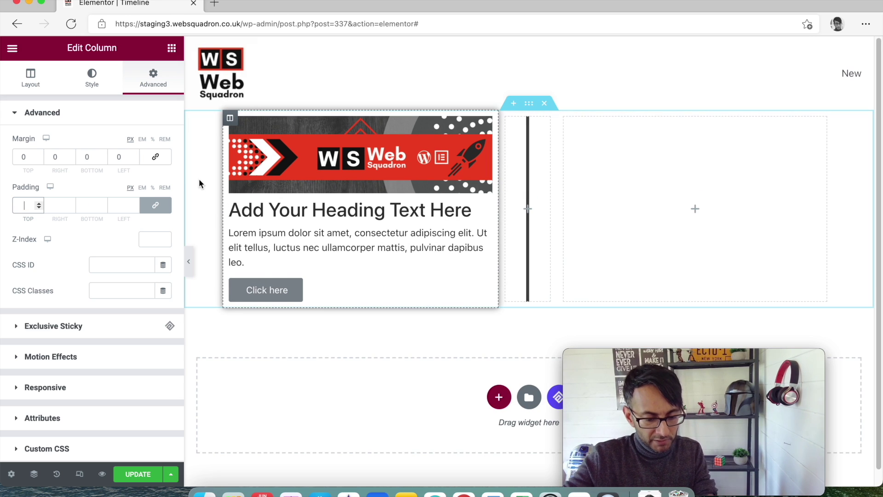
{"action": "type", "text": "0"}
Set the right and left padding of both the heading and the text editor to 20 px
{"action": "left_click", "coordinate": [496, 202]}
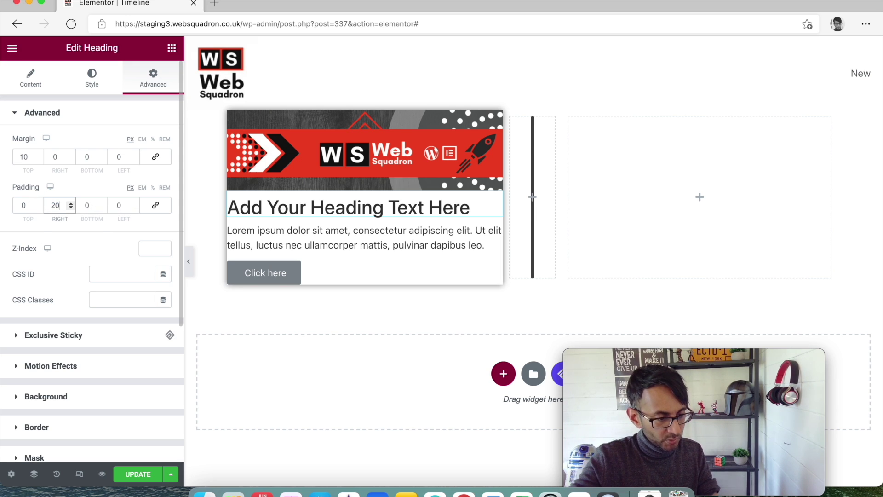
{"action": "type", "text": "20"}
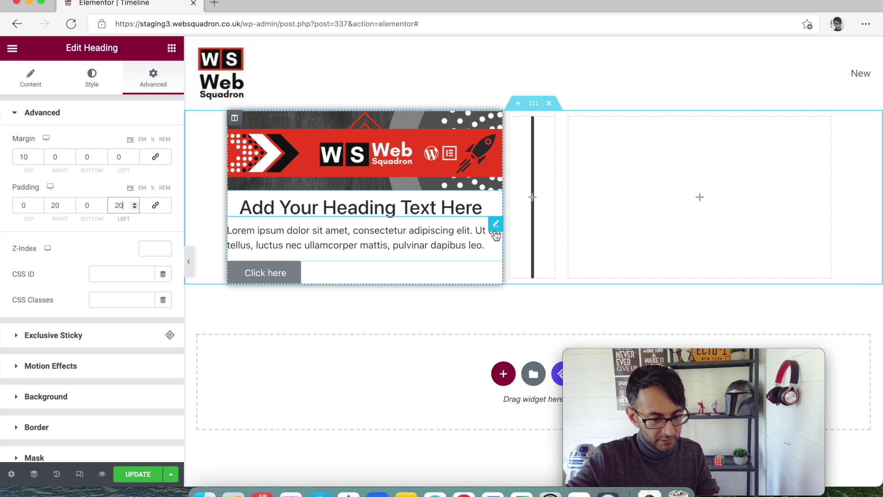
{"action": "left_click", "coordinate": [496, 225]}
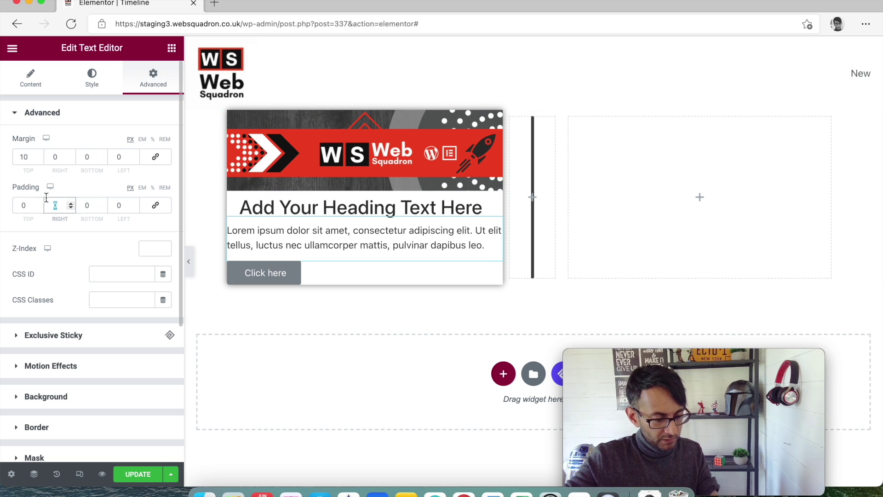
{"action": "type", "text": "2020"}
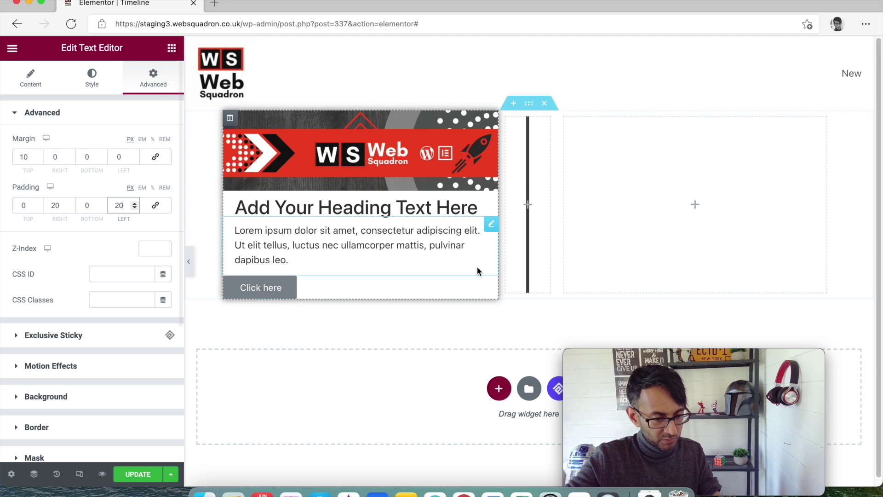
Unlink the Click here button's margin and padding values and set its right and left padding to 20 px
{"action": "left_click", "coordinate": [480, 286]}
{"action": "left_click", "coordinate": [175, 88]}
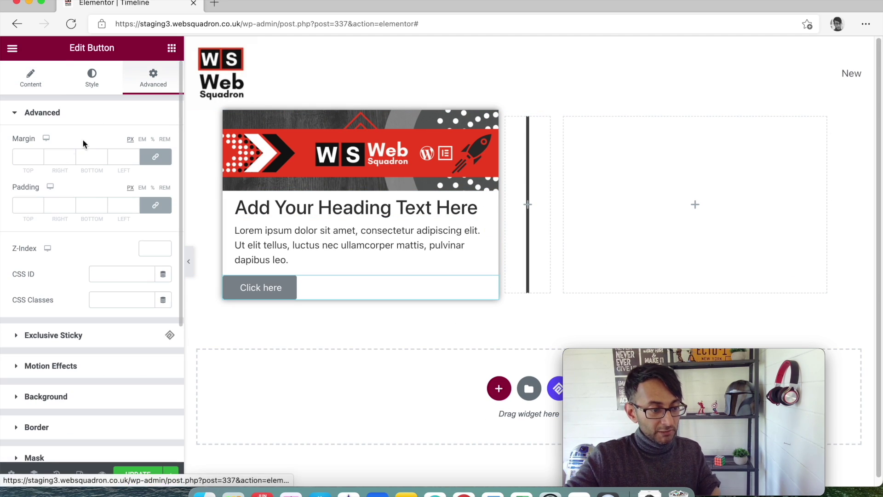
{"action": "left_click", "coordinate": [156, 206]}
{"action": "left_click", "coordinate": [162, 159]}
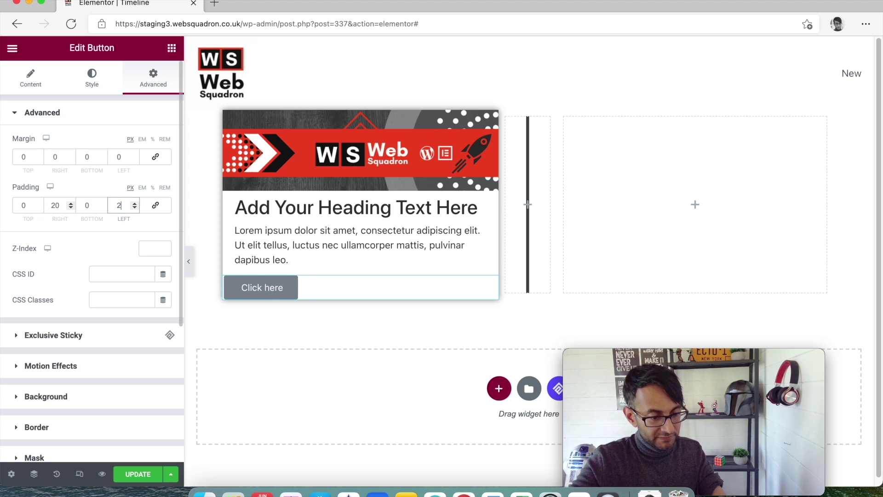
{"action": "type", "text": "0"}
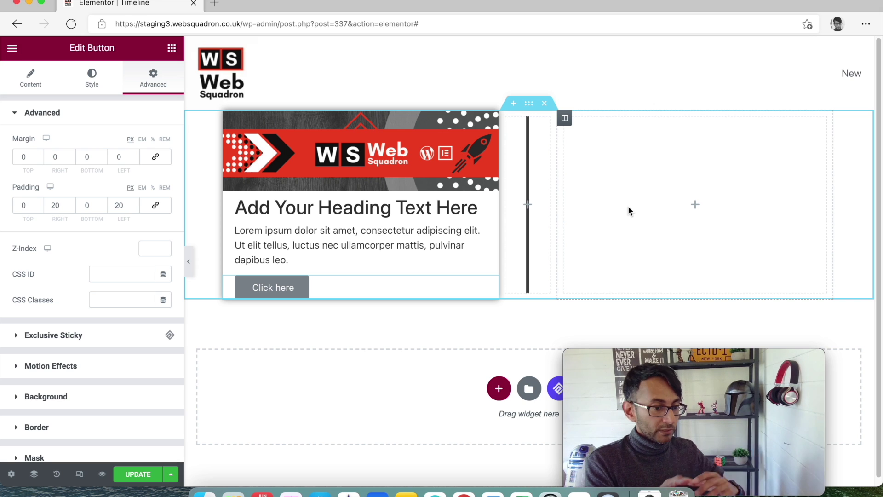
Try a Video widget and a Google Maps widget one after the other in the empty right column, removing each again
{"action": "left_click", "coordinate": [171, 48]}
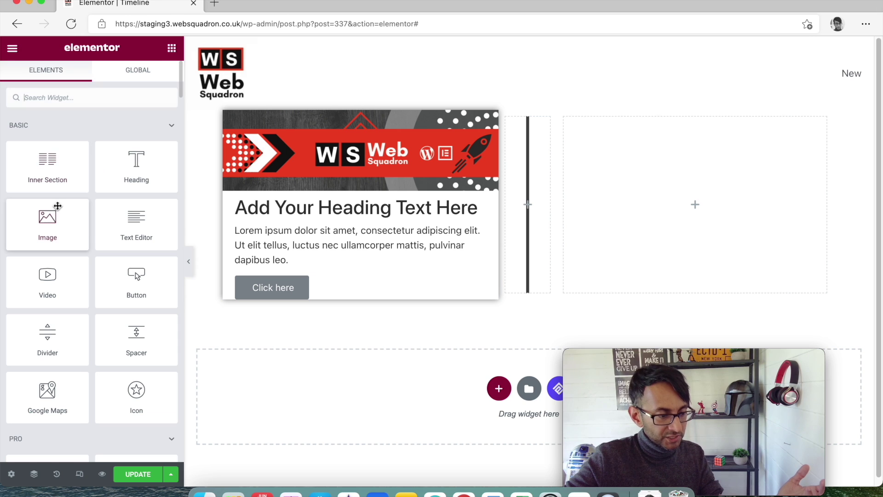
{"action": "left_click_drag", "start_coordinate": [47, 279], "coordinate": [647, 190]}
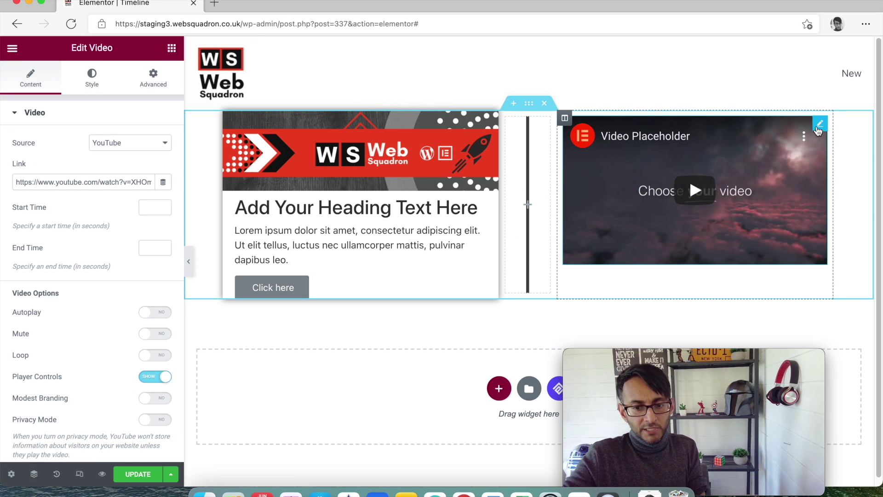
{"action": "right_click", "coordinate": [819, 130]}
{"action": "left_click", "coordinate": [810, 302]}
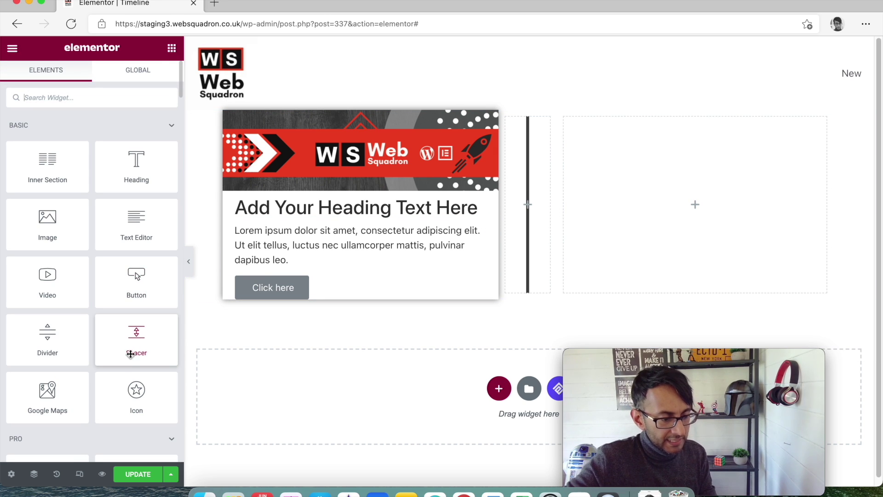
{"action": "left_click_drag", "start_coordinate": [47, 395], "coordinate": [769, 215]}
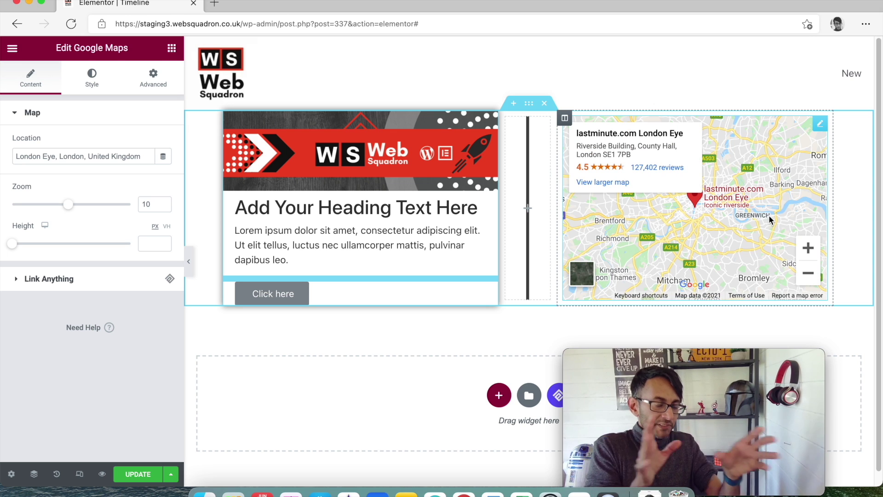
{"action": "key", "text": "super+z"}
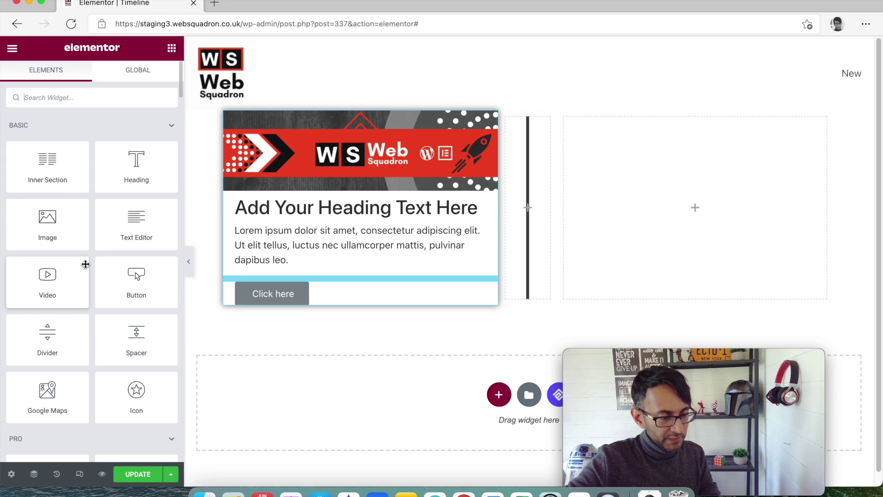
Add an Icon widget to the middle column and set the section's vertical alignment to Middle
{"action": "left_click_drag", "start_coordinate": [130, 393], "coordinate": [528, 209]}
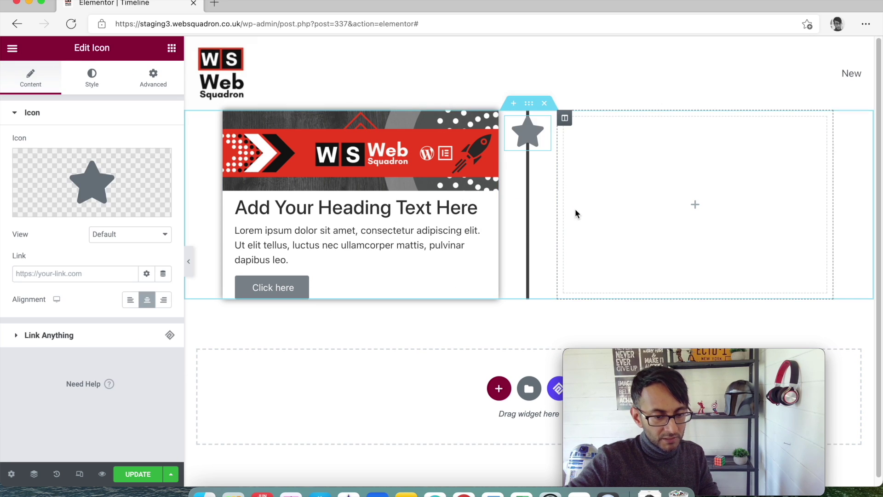
{"action": "left_click", "coordinate": [529, 103]}
{"action": "left_click", "coordinate": [124, 245]}
{"action": "left_click", "coordinate": [133, 279]}
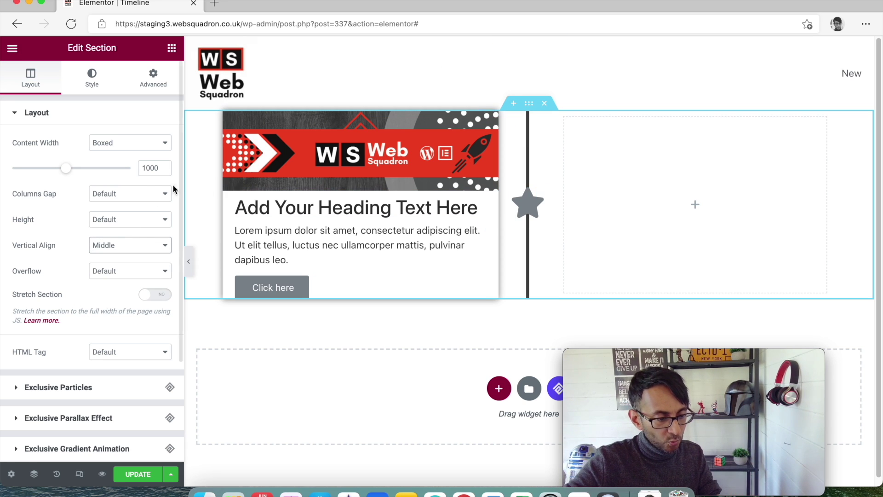
{"action": "left_click", "coordinate": [137, 245]}
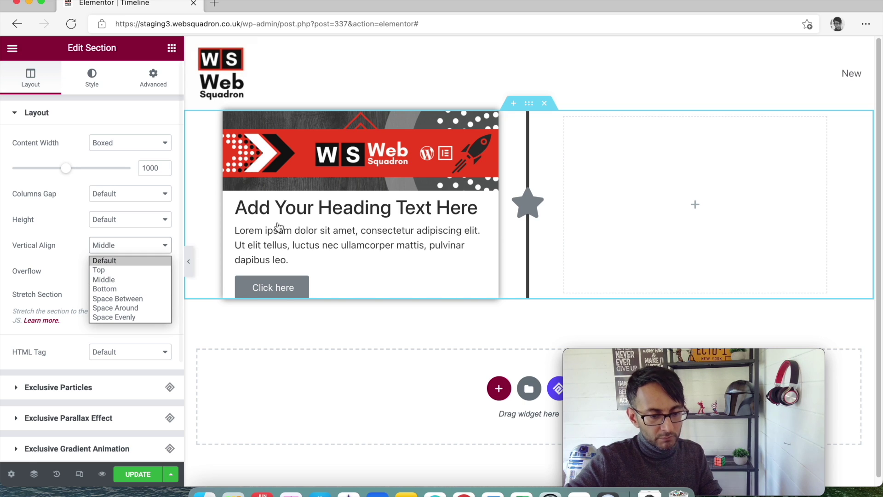
{"action": "left_click", "coordinate": [172, 47]}
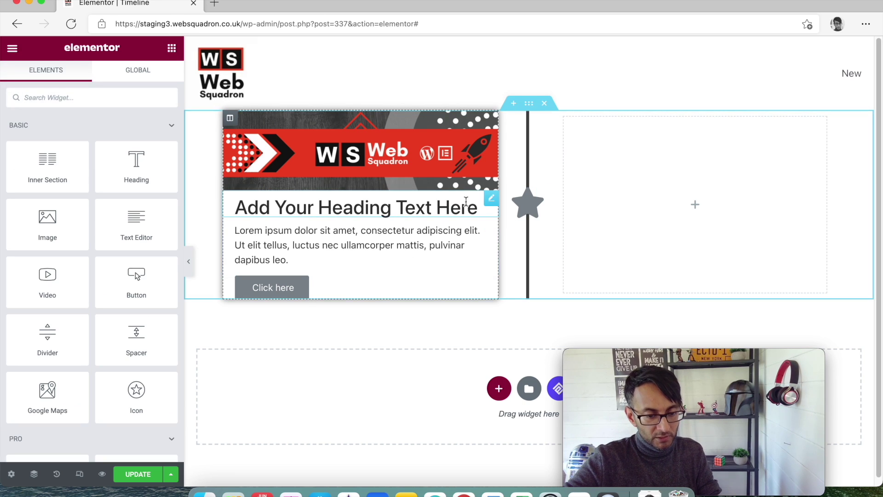
Try duplicating the star icon in the middle column and delete the copy
{"action": "right_click", "coordinate": [550, 195]}
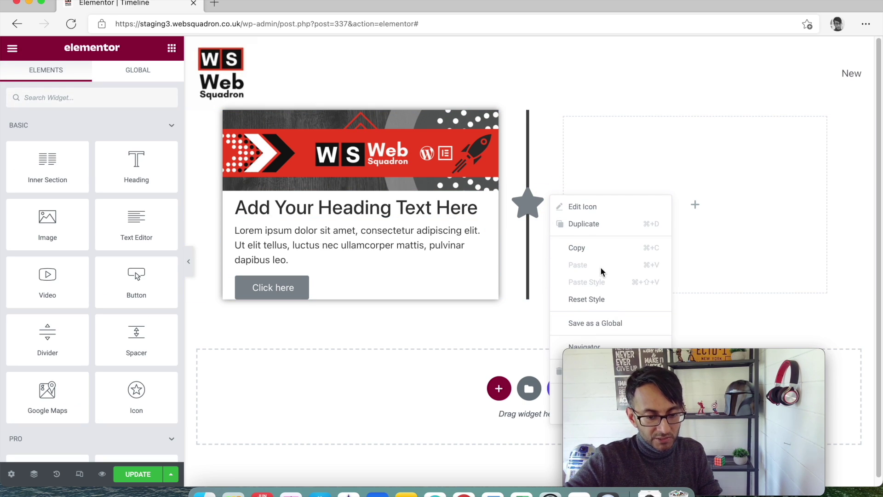
{"action": "left_click", "coordinate": [607, 221]}
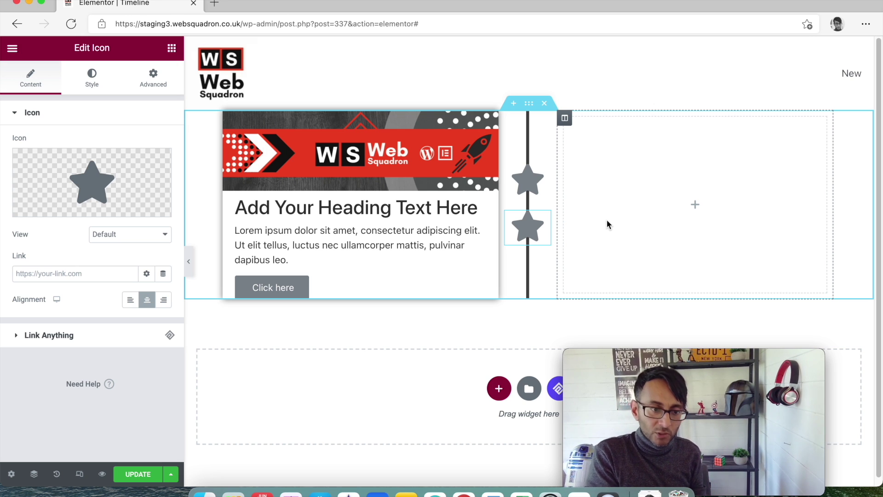
{"action": "key", "text": "Delete"}
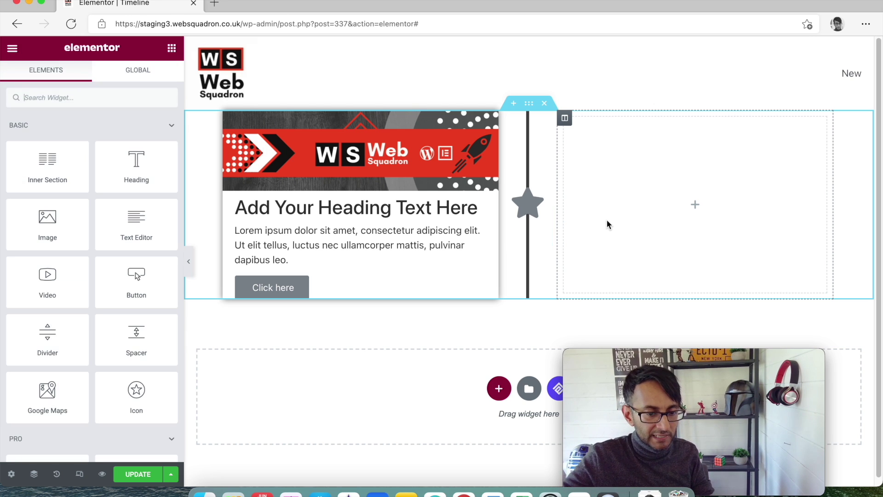
Delete the star icon from the middle column
{"action": "right_click", "coordinate": [543, 199]}
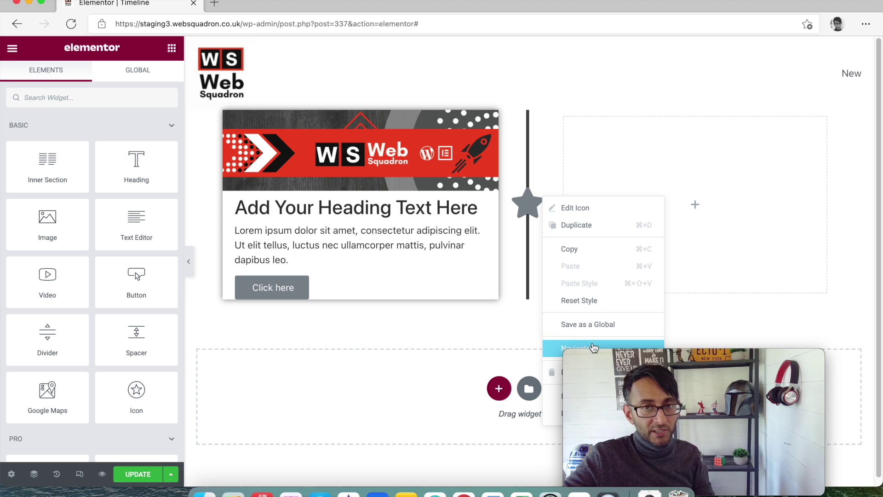
{"action": "left_click", "coordinate": [533, 210]}
{"action": "right_click", "coordinate": [532, 196]}
{"action": "left_click_drag", "start_coordinate": [692, 357], "coordinate": [782, 357]}
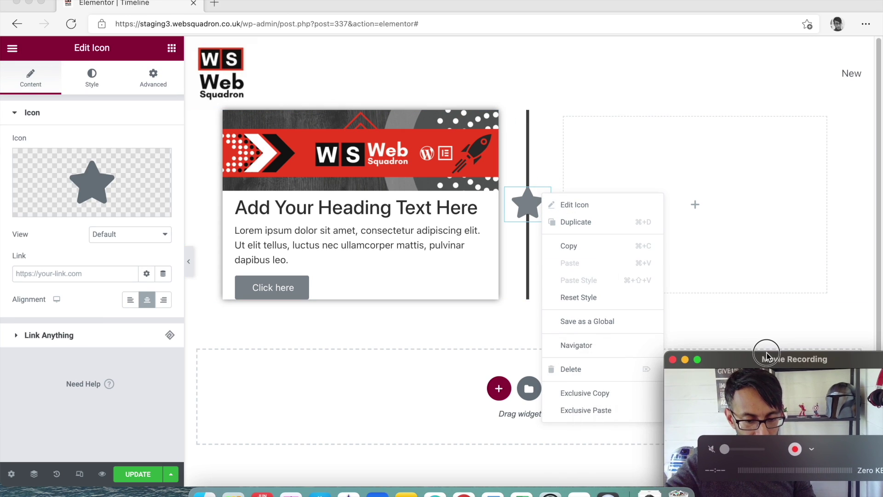
{"action": "left_click", "coordinate": [577, 372]}
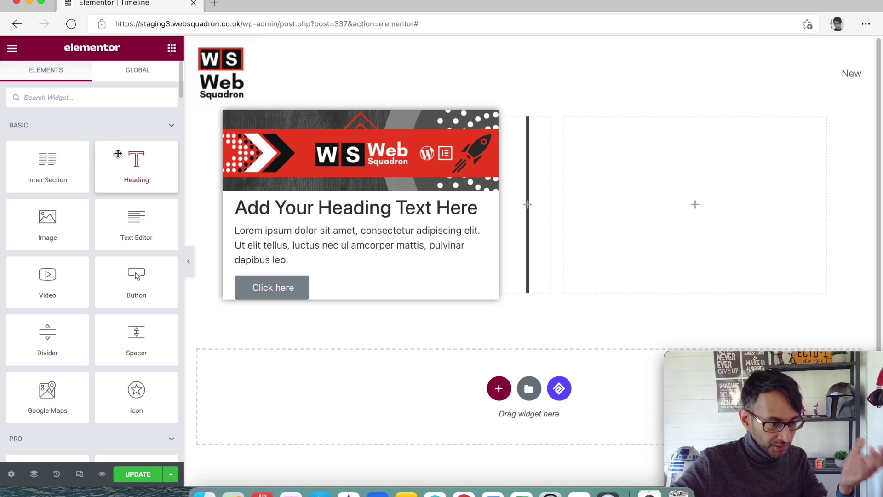
Add a Heading widget to the middle column and set its title to 2021
{"action": "left_click_drag", "start_coordinate": [130, 161], "coordinate": [541, 203]}
{"action": "left_click_drag", "start_coordinate": [128, 161], "coordinate": [3, 154]}
{"action": "type", "text": "2021"}
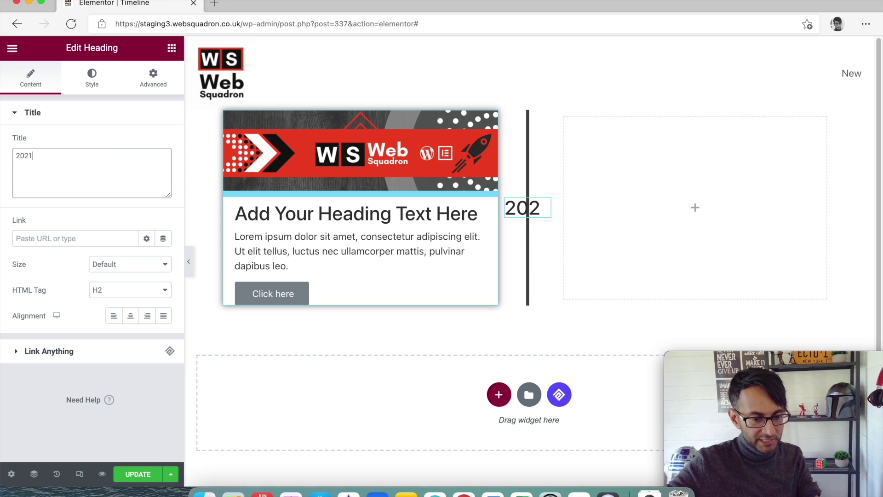
Give the 2021 heading a classic background, trying the red global colour and settling on the orange one
{"action": "left_click", "coordinate": [154, 78]}
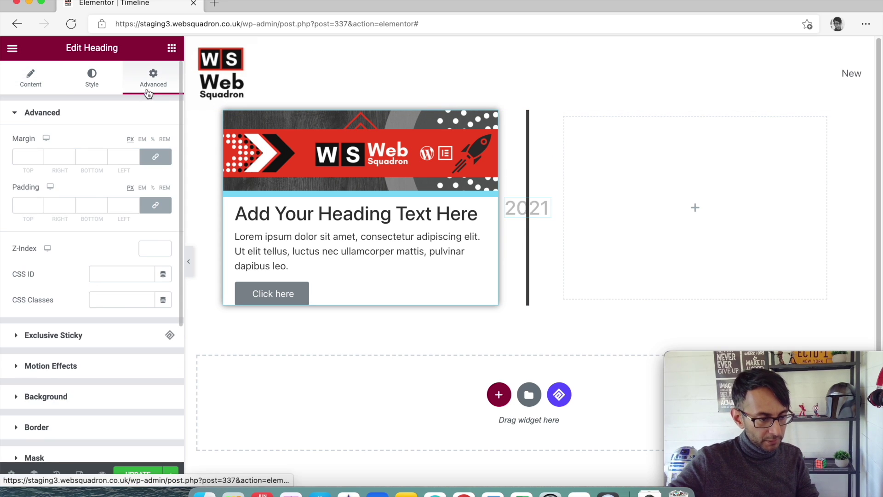
{"action": "left_click", "coordinate": [68, 399]}
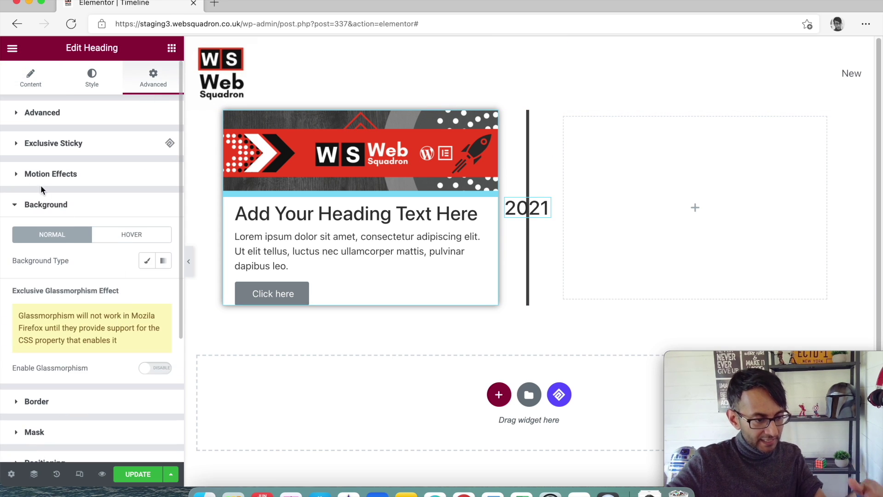
{"action": "left_click", "coordinate": [146, 261]}
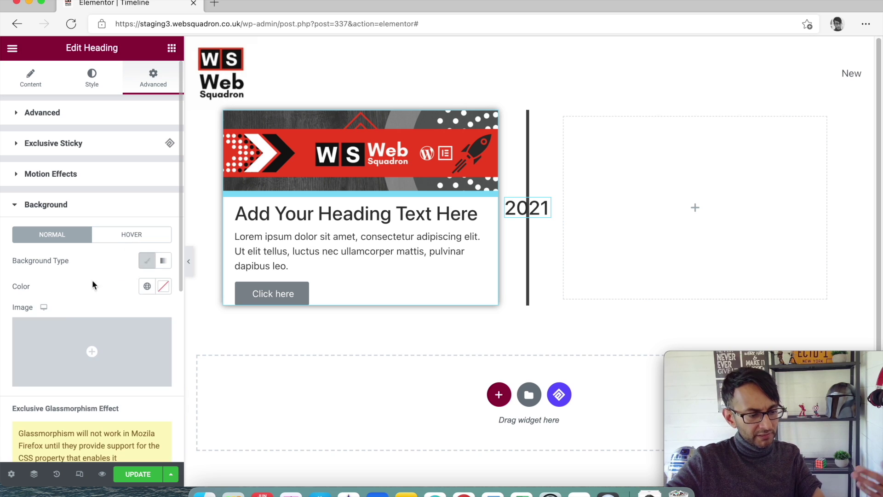
{"action": "left_click", "coordinate": [148, 287]}
{"action": "left_click", "coordinate": [66, 347]}
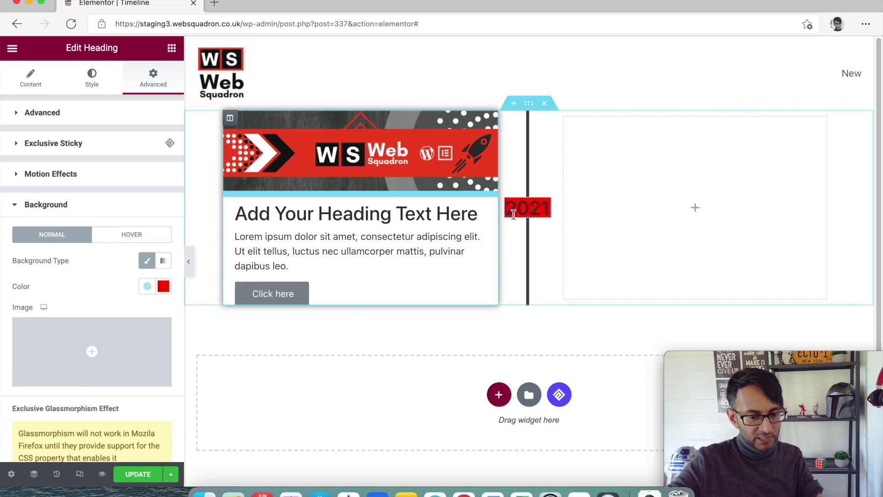
{"action": "left_click", "coordinate": [147, 286]}
{"action": "left_click", "coordinate": [85, 409]}
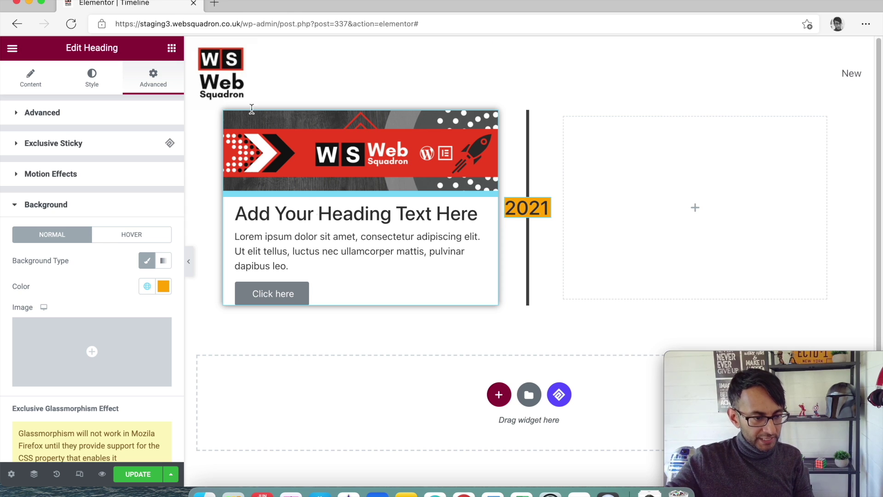
Unlink the 2021 heading's spacing values, try 20 px of top and bottom padding, and set the padding to 5 px on all four sides
{"action": "left_click", "coordinate": [42, 113]}
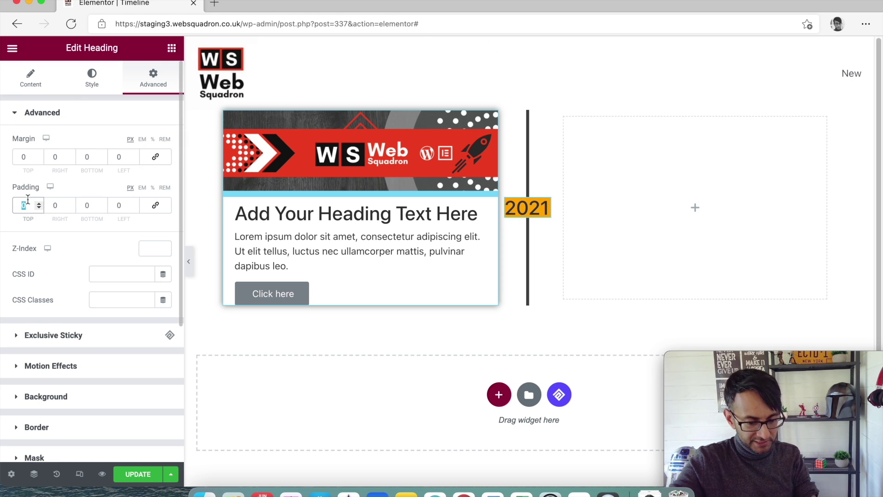
{"action": "type", "text": "2020"}
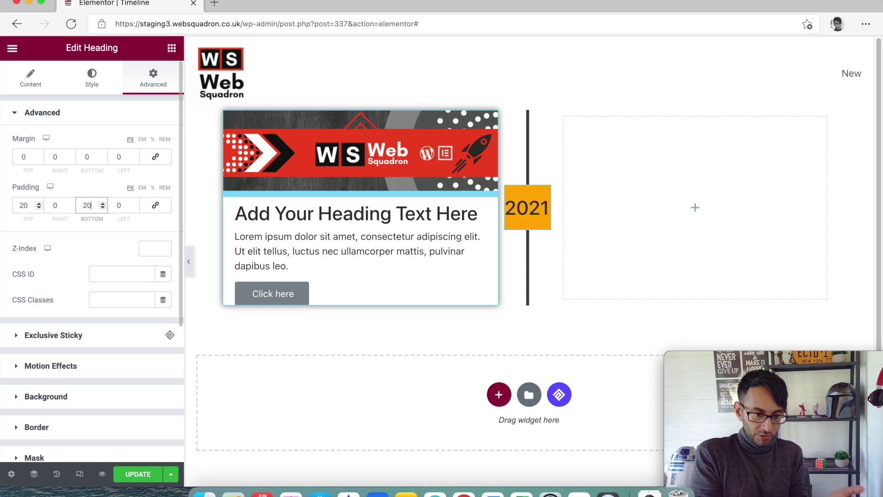
{"action": "key", "text": "super+shift+h"}
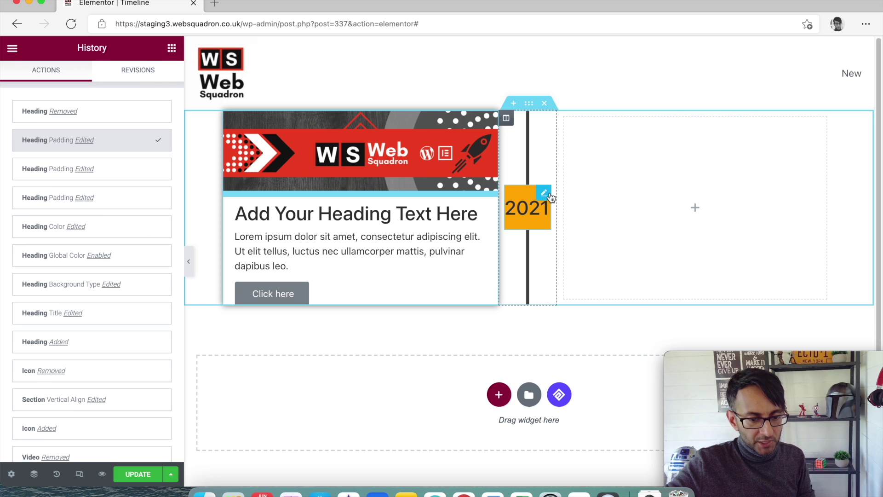
{"action": "left_click", "coordinate": [542, 192]}
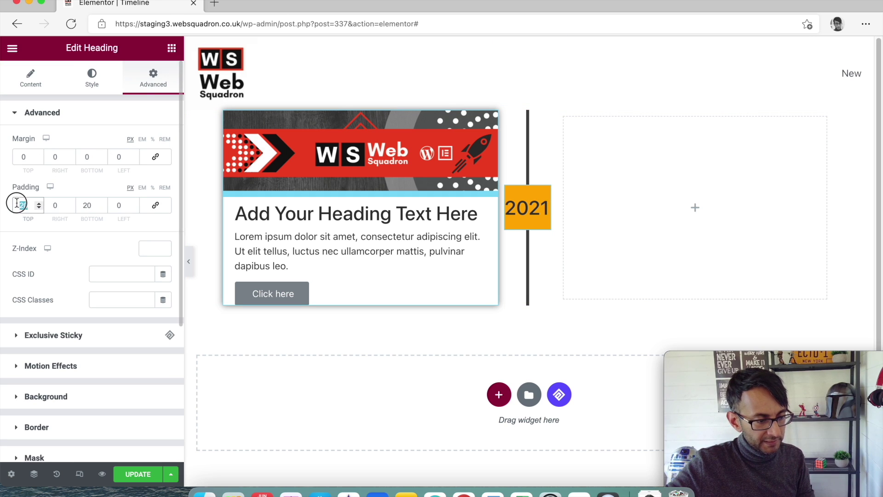
{"action": "type", "text": "55"}
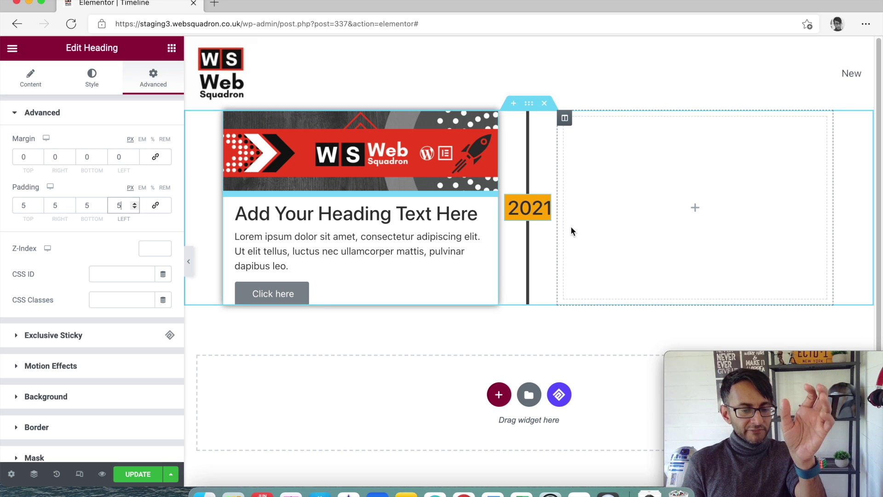
Widen the middle column slightly on both sides of the 2021 heading and preview the page without the editing panel
{"action": "left_click", "coordinate": [189, 261]}
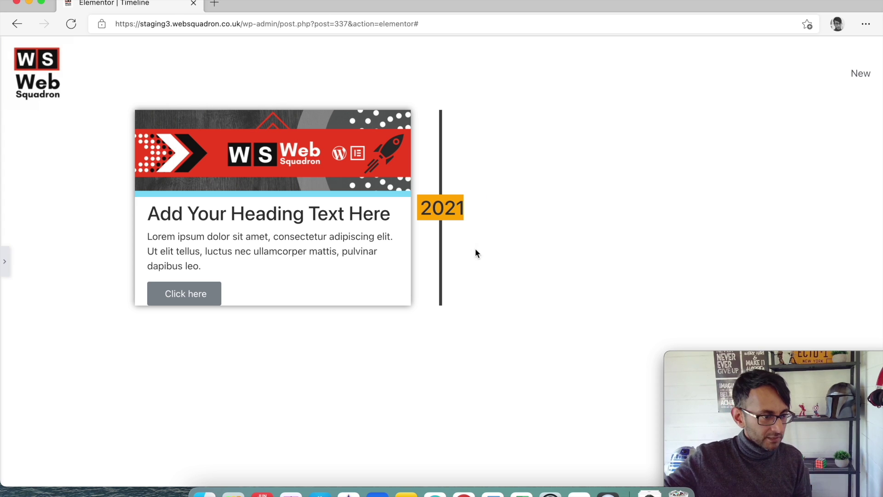
{"action": "left_click", "coordinate": [6, 262]}
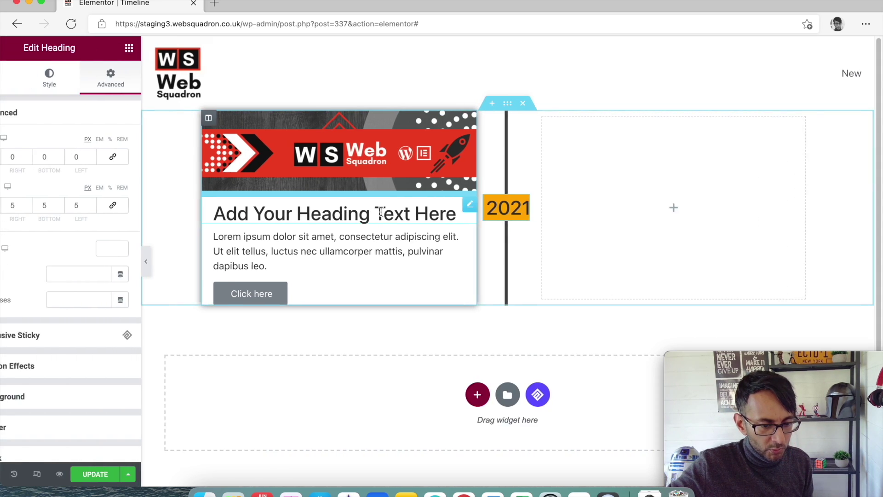
{"action": "left_click_drag", "start_coordinate": [500, 156], "coordinate": [494, 158]}
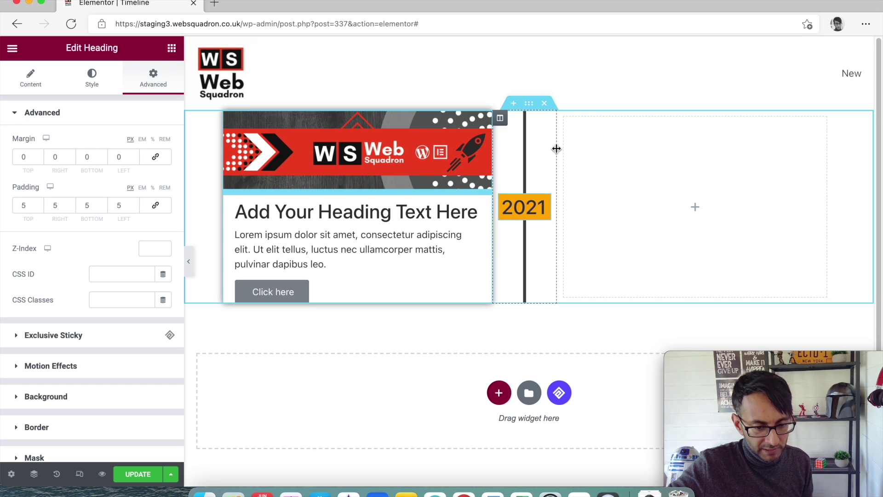
{"action": "left_click_drag", "start_coordinate": [557, 148], "coordinate": [563, 148]}
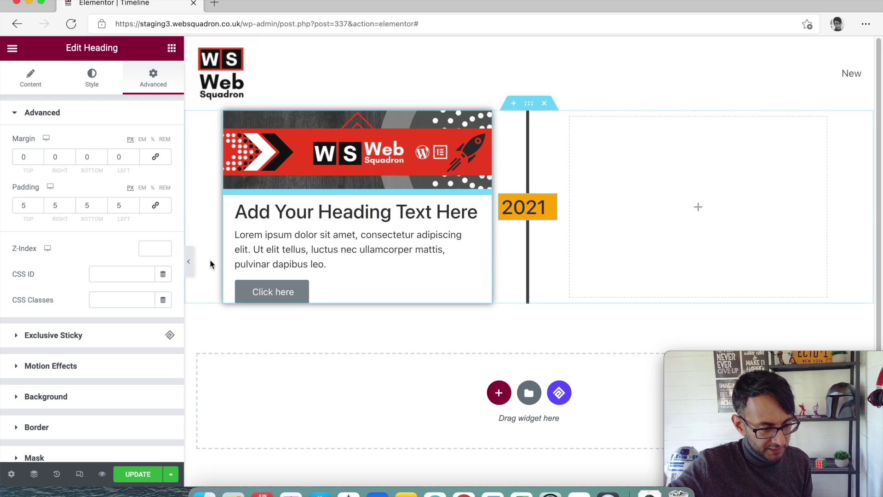
{"action": "left_click", "coordinate": [190, 260]}
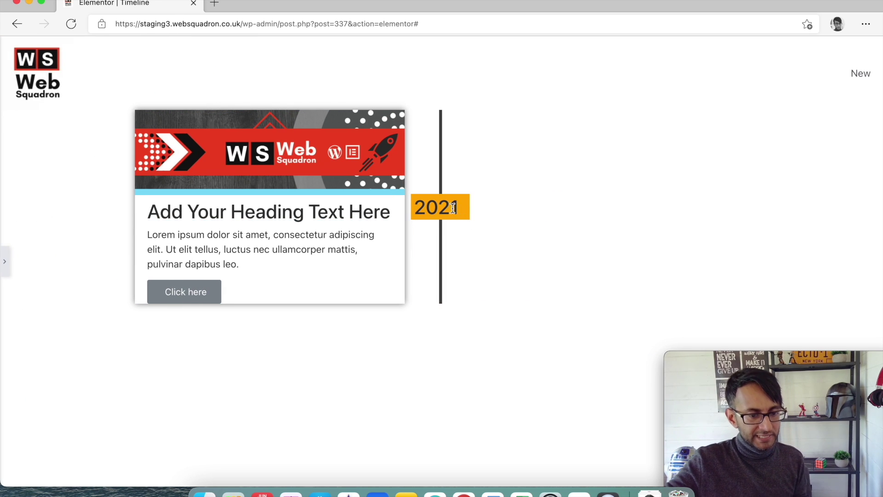
{"action": "left_click", "coordinate": [4, 262]}
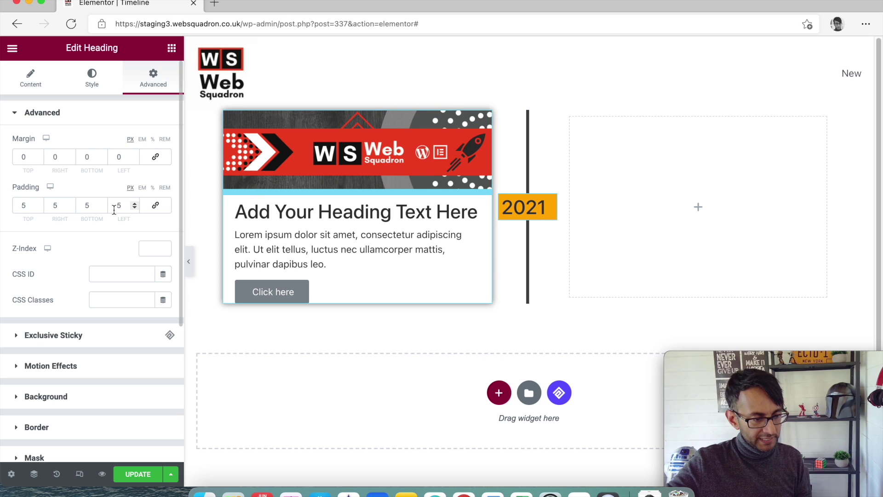
{"action": "left_click", "coordinate": [73, 207]}
{"action": "left_click", "coordinate": [73, 208]}
{"action": "left_click", "coordinate": [73, 208]}
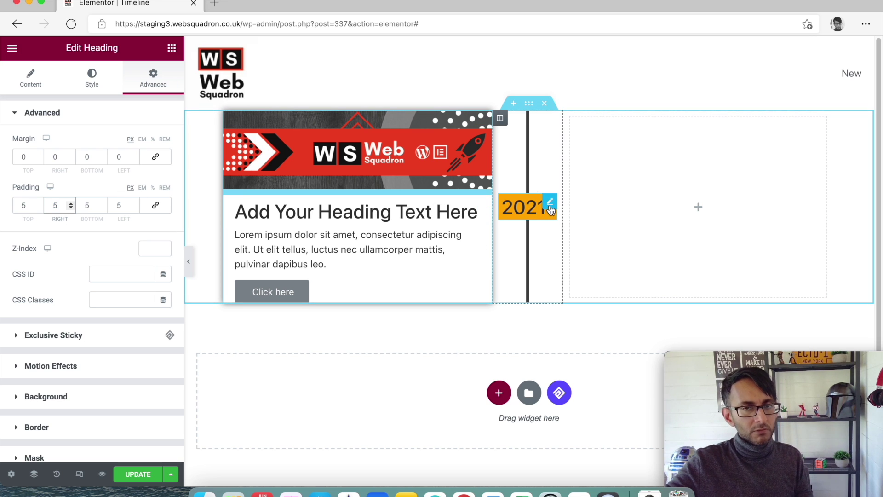
Set the middle timeline column's horizontal alignment to Center
{"action": "left_click", "coordinate": [500, 120]}
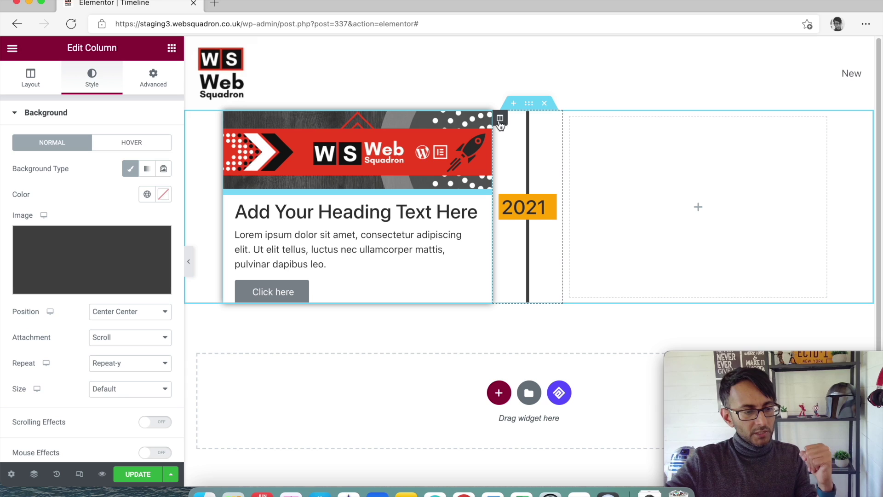
{"action": "left_click", "coordinate": [37, 87]}
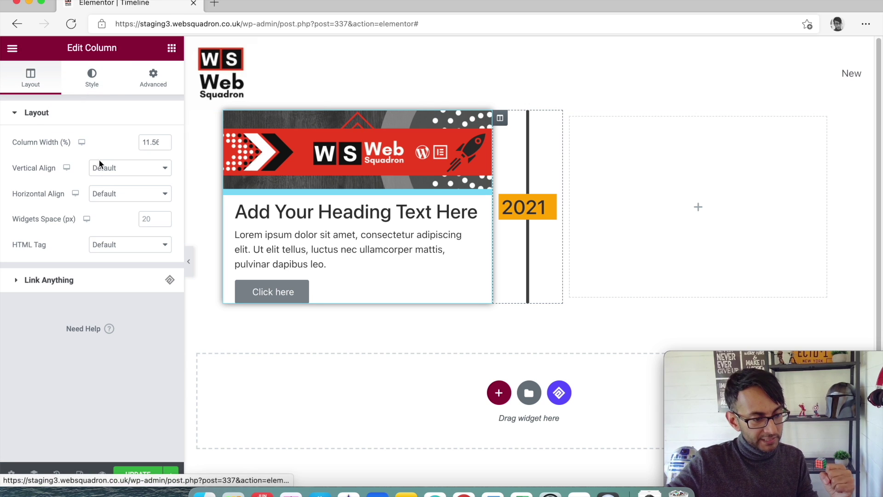
{"action": "left_click", "coordinate": [116, 196]}
{"action": "left_click", "coordinate": [129, 230]}
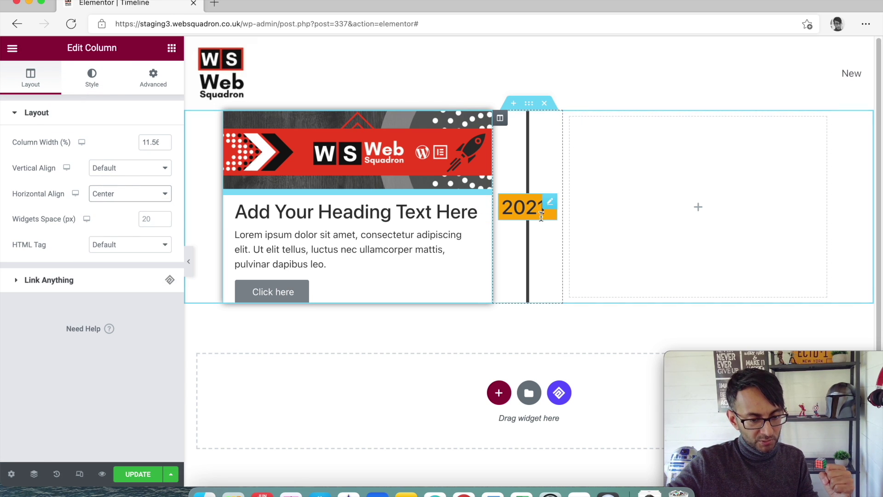
Centre the text alignment of the 2021 heading
{"action": "left_click", "coordinate": [551, 205]}
{"action": "left_click", "coordinate": [39, 83]}
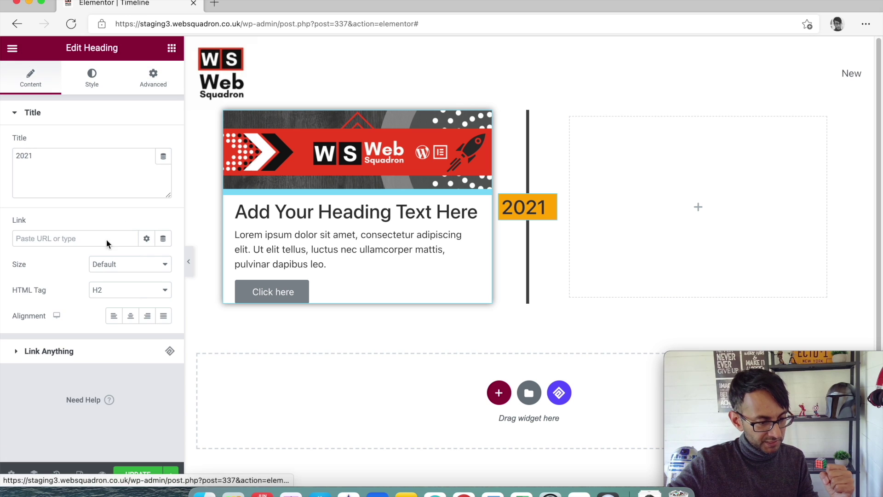
{"action": "left_click", "coordinate": [134, 316]}
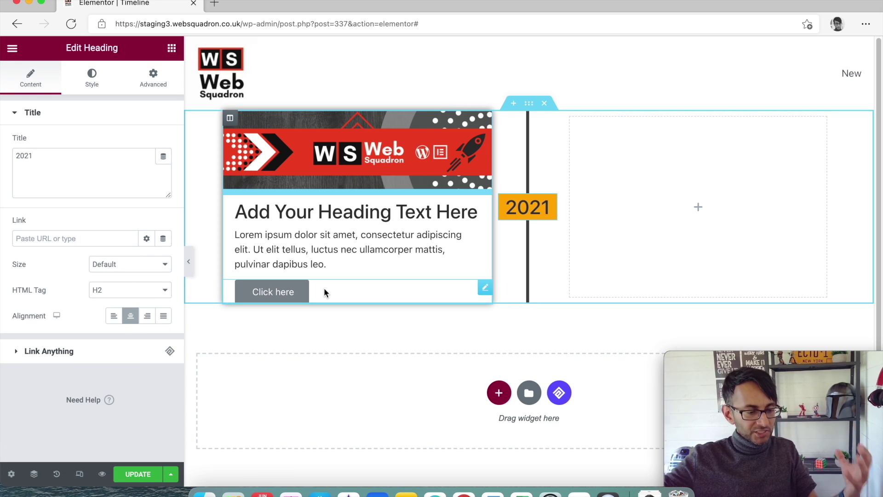
Round the corners of the 2021 heading with a 10 px border radius on all four corners
{"action": "left_click", "coordinate": [92, 79]}
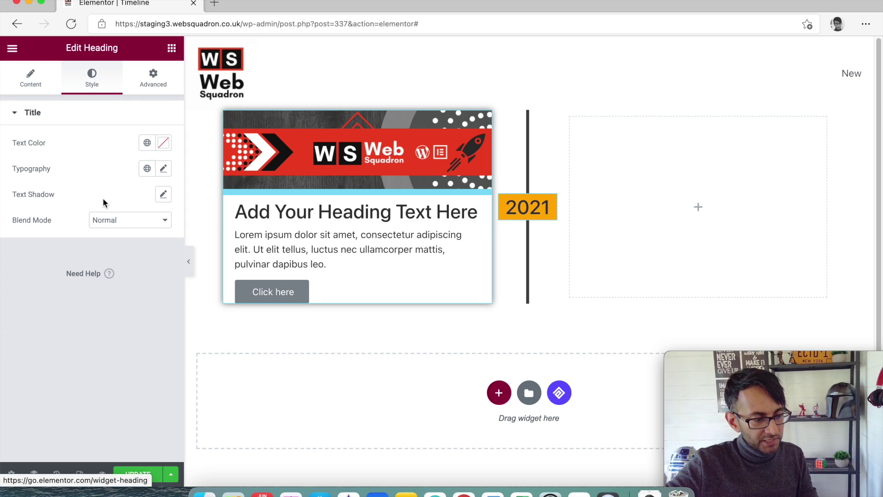
{"action": "left_click", "coordinate": [153, 83]}
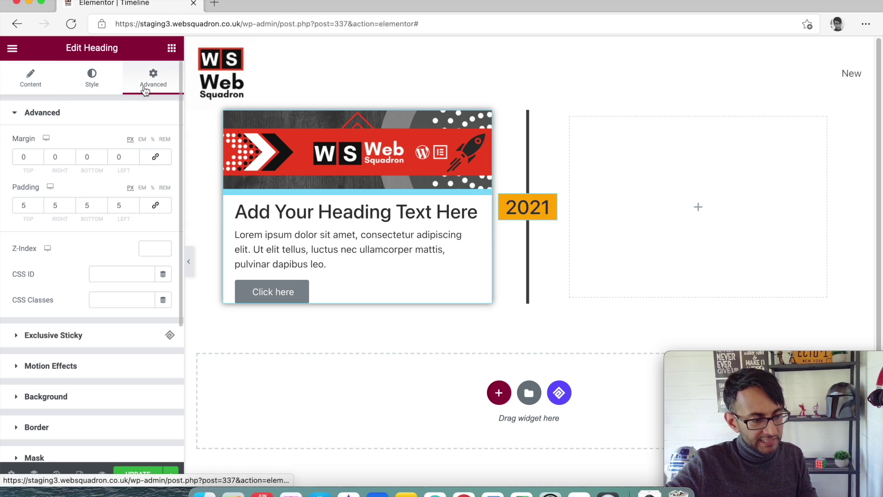
{"action": "left_click", "coordinate": [70, 423]}
{"action": "type", "text": "10"}
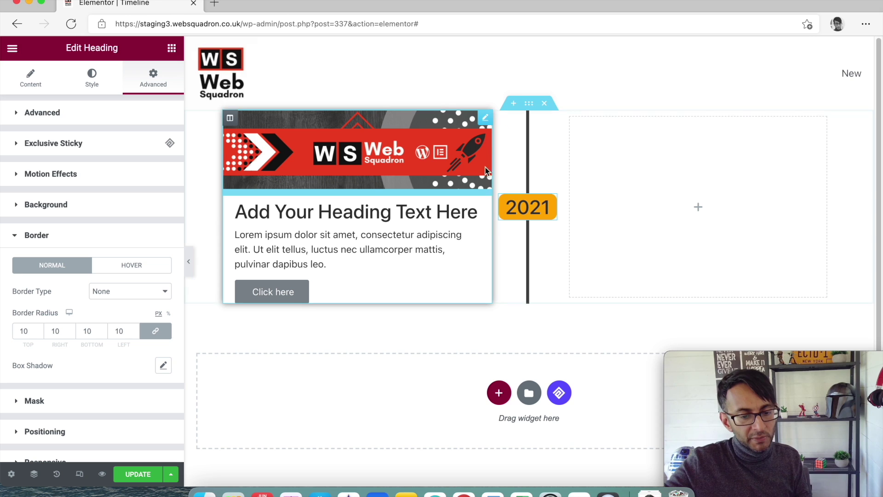
Try widening the middle column on both sides of the 2021 label, and undo both width changes
{"action": "left_click_drag", "start_coordinate": [494, 222], "coordinate": [459, 221]}
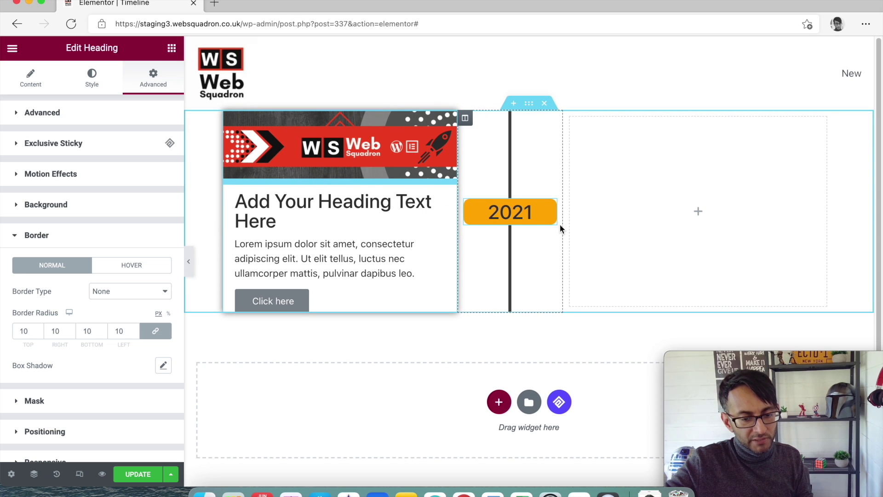
{"action": "left_click_drag", "start_coordinate": [562, 223], "coordinate": [610, 221]}
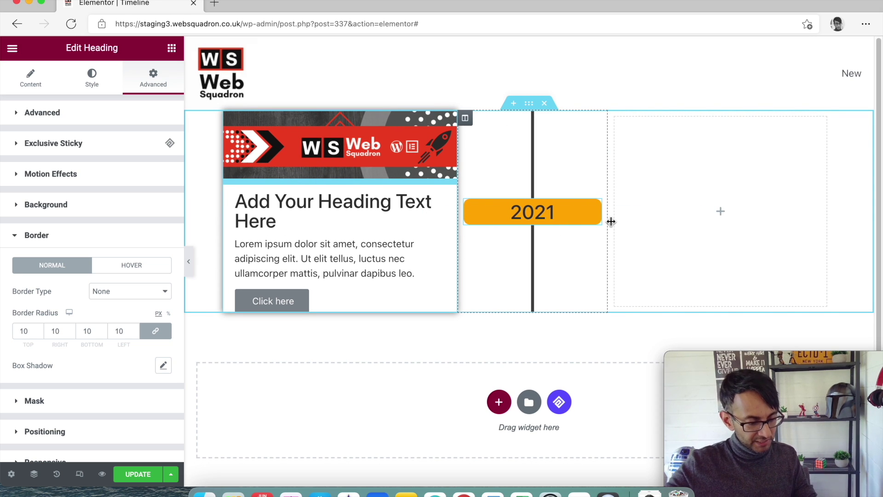
{"action": "key", "text": "ctrl+z"}
{"action": "key", "text": "ctrl+z"}
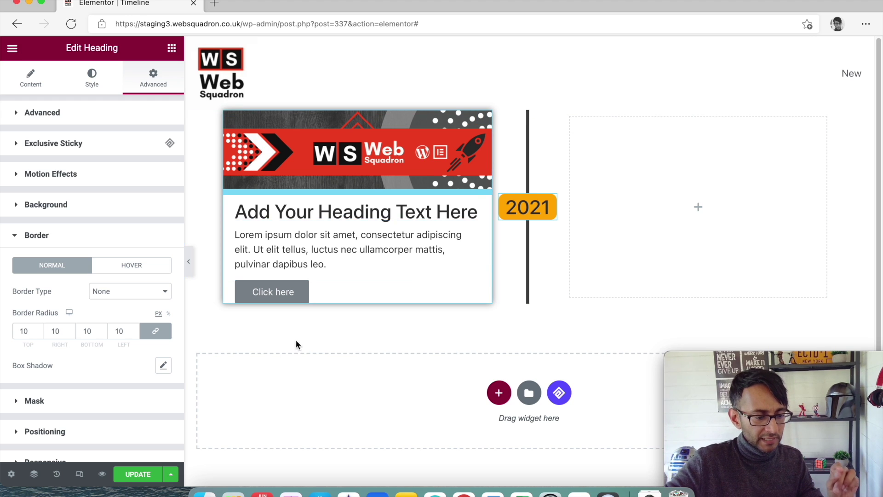
Update the page and check it in the mobile preview, widening the preview to 378 px
{"action": "left_click", "coordinate": [142, 476]}
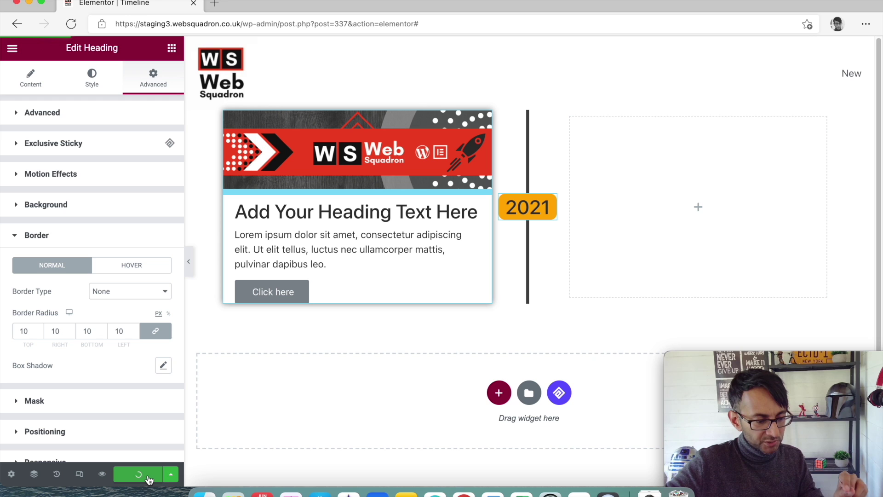
{"action": "left_click", "coordinate": [80, 474]}
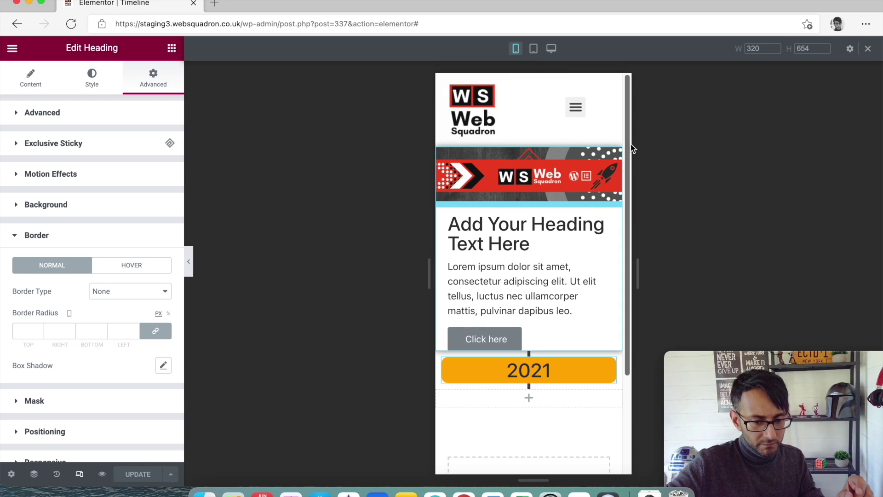
{"action": "left_click_drag", "start_coordinate": [630, 142], "coordinate": [667, 144]}
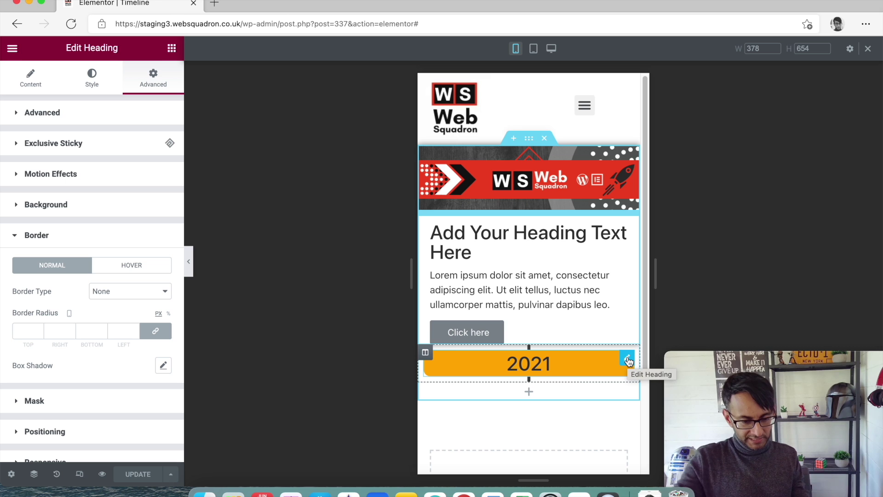
Unlink the 2021 heading's mobile margin and padding values and set its mobile width to Custom
{"action": "left_click", "coordinate": [79, 112]}
{"action": "left_click", "coordinate": [158, 160]}
{"action": "left_click", "coordinate": [155, 205]}
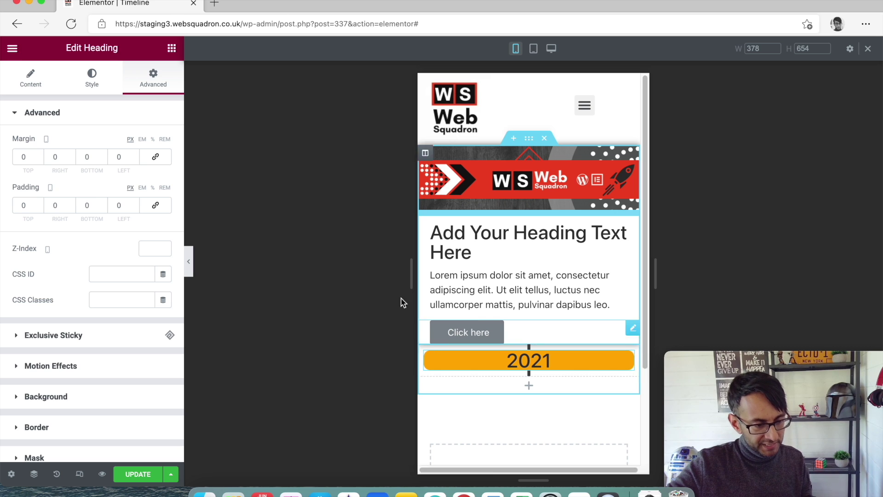
{"action": "scroll", "coordinate": [82, 432], "scroll_direction": "down", "scroll_amount": 3}
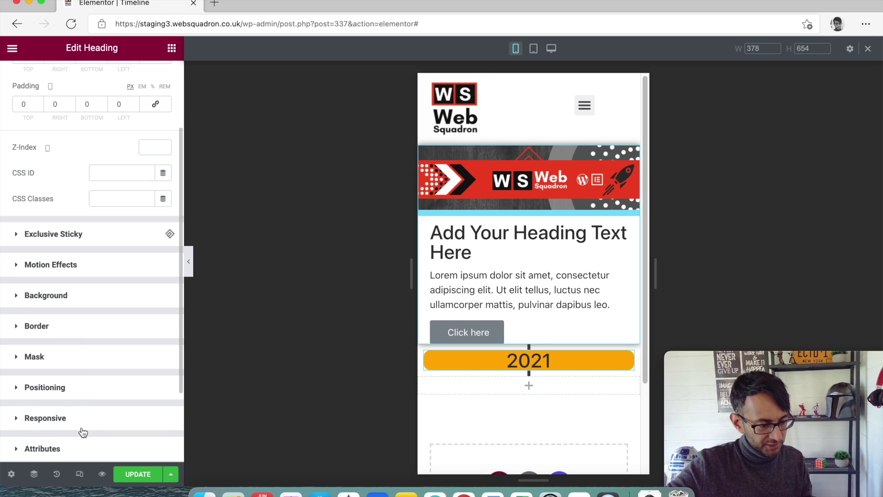
{"action": "left_click", "coordinate": [84, 391]}
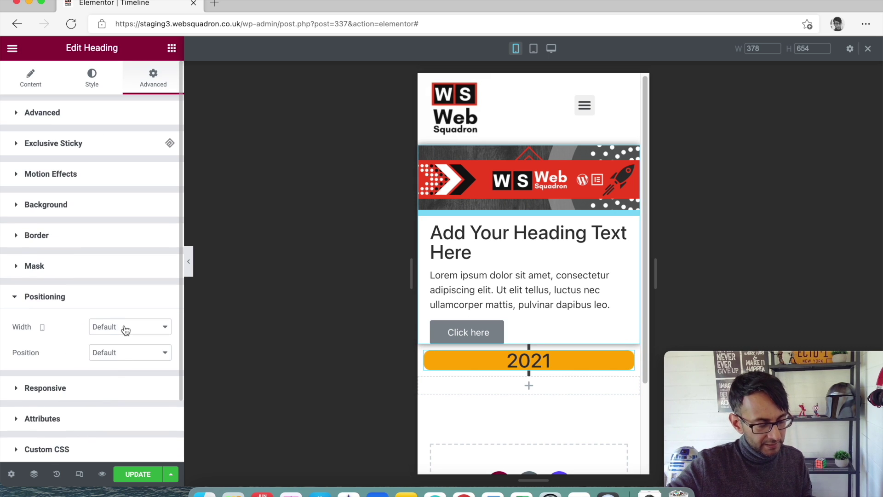
{"action": "left_click", "coordinate": [126, 328]}
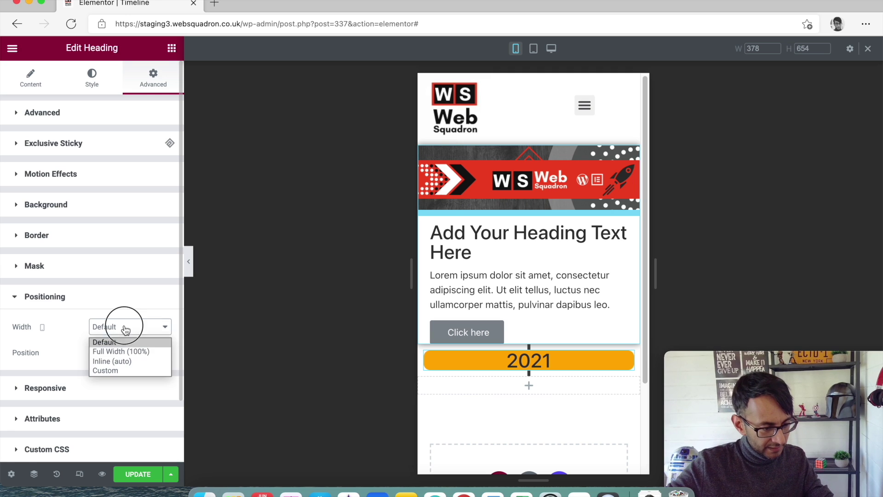
{"action": "left_click", "coordinate": [132, 369]}
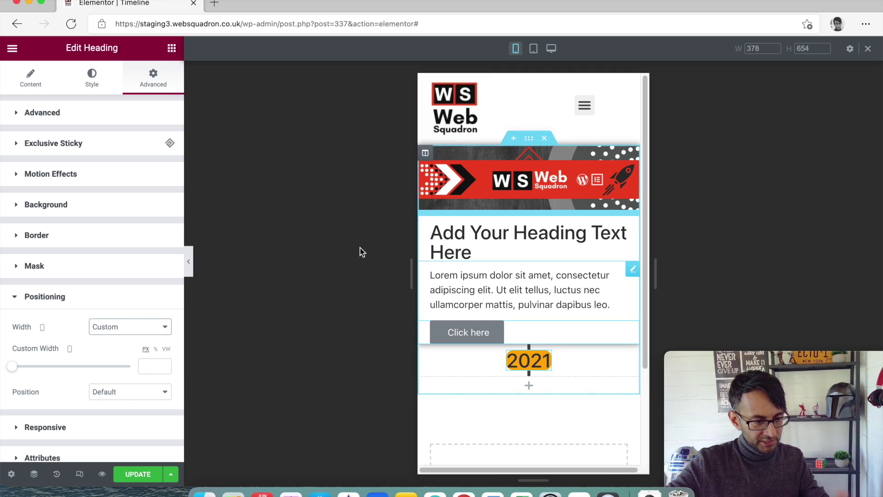
Set the 2021 heading's mobile padding to 10 px on the right and 14 px on the left
{"action": "left_click", "coordinate": [109, 116]}
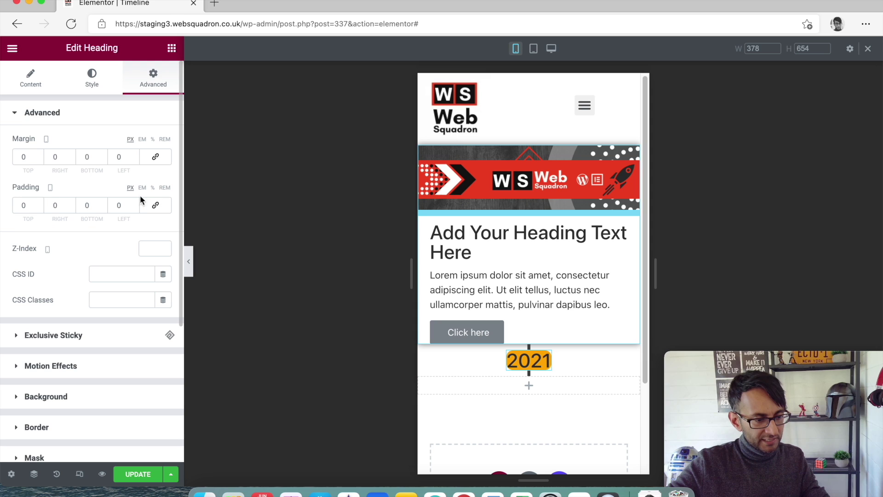
{"action": "left_click_drag", "start_coordinate": [56, 204], "coordinate": [29, 205]}
{"action": "type", "text": "10"}
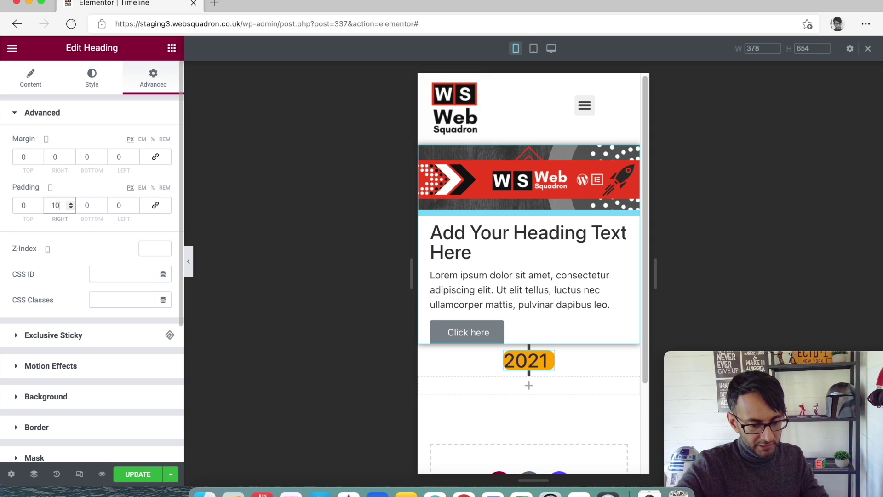
{"action": "key", "text": "Tab"}
{"action": "key", "text": "Tab"}
{"action": "type", "text": "10"}
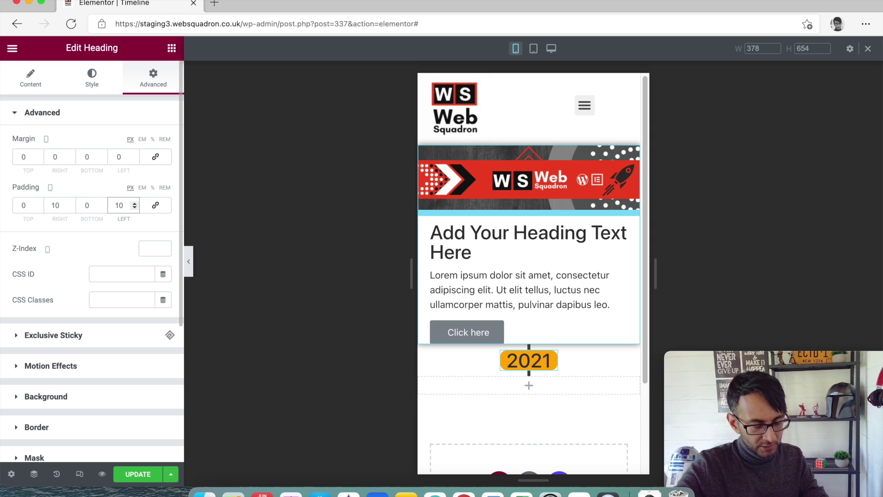
{"action": "left_click", "coordinate": [134, 204]}
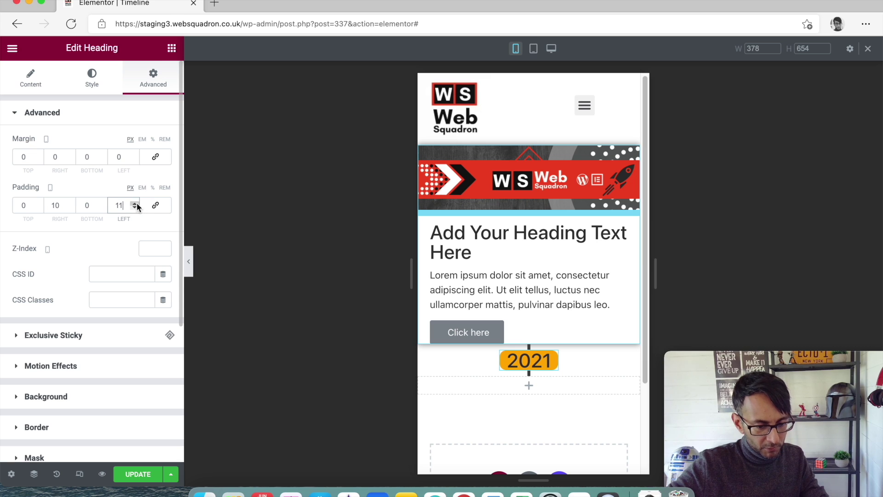
{"action": "left_click", "coordinate": [135, 204]}
{"action": "left_click", "coordinate": [135, 203]}
{"action": "left_click", "coordinate": [135, 203]}
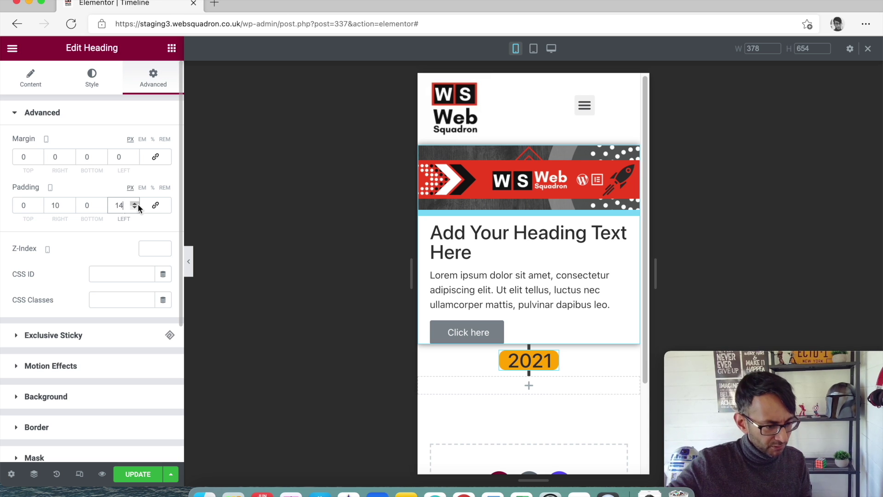
Set the 2021 heading's mobile padding to 5 px at the top and bottom
{"action": "double_click", "coordinate": [16, 203]}
{"action": "type", "text": "5"}
{"action": "key", "text": "Tab"}
{"action": "key", "text": "Tab"}
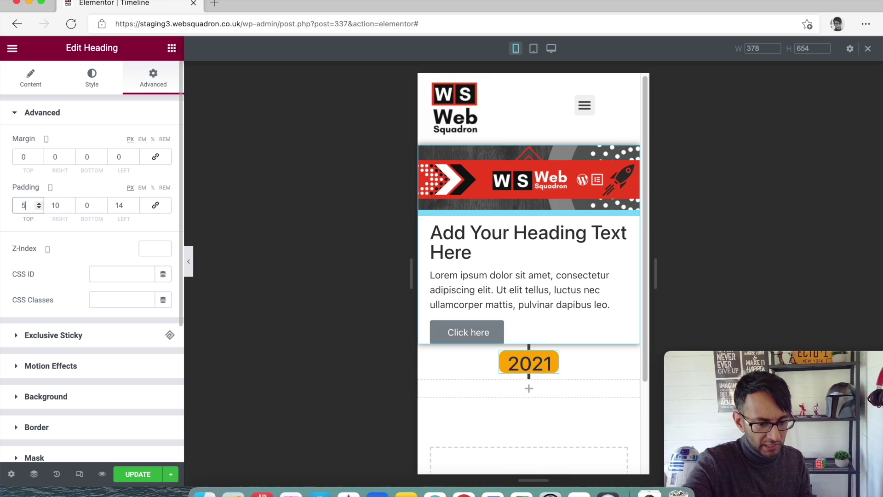
{"action": "type", "text": "5"}
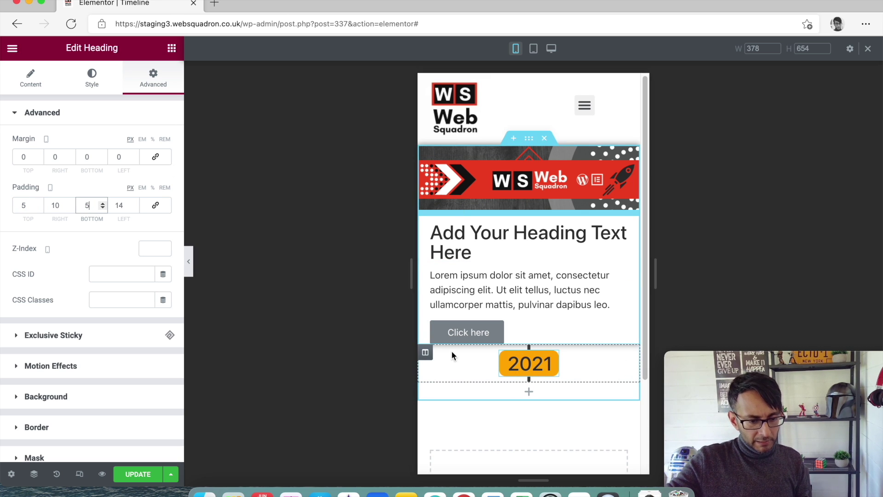
Give the column holding the 2021 heading 30 px of top and bottom padding on mobile
{"action": "left_click", "coordinate": [425, 352]}
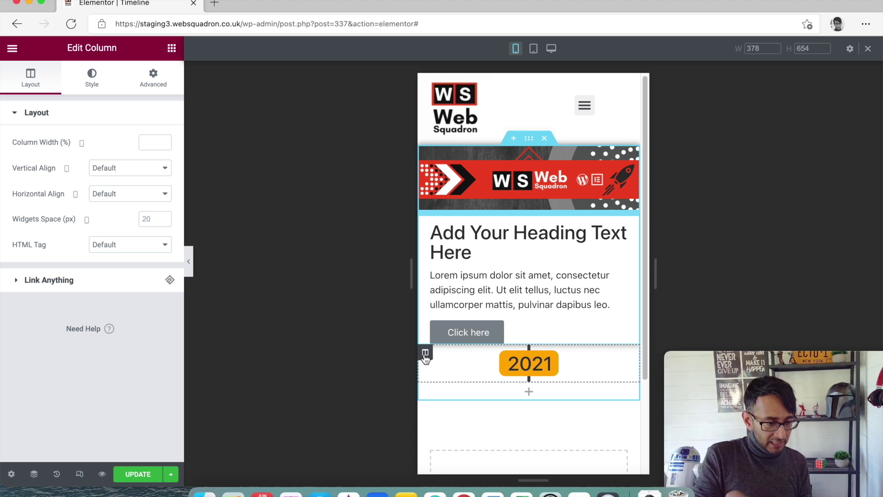
{"action": "left_click", "coordinate": [164, 85]}
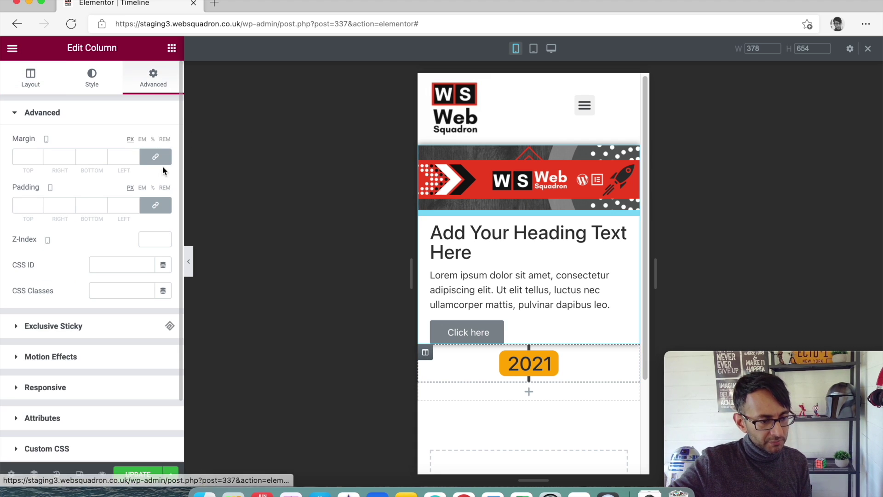
{"action": "double_click", "coordinate": [24, 206]}
{"action": "type", "text": "30"}
{"action": "key", "text": "Tab"}
{"action": "key", "text": "Tab"}
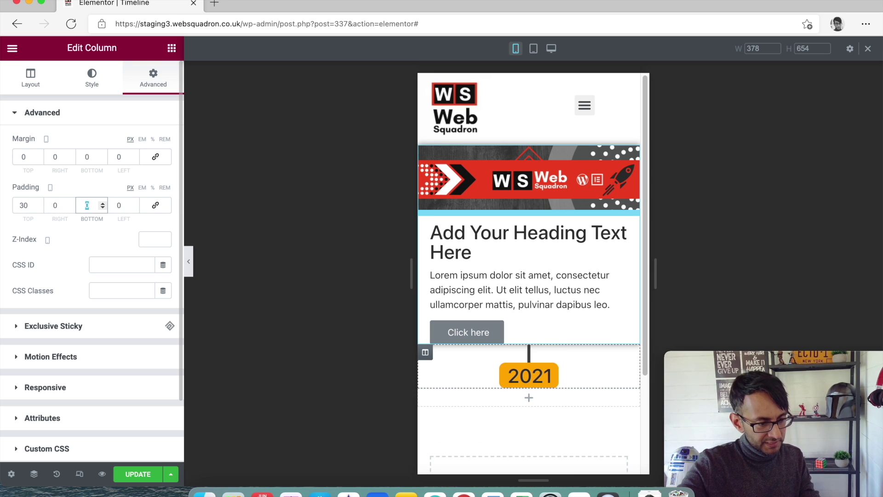
{"action": "type", "text": "30"}
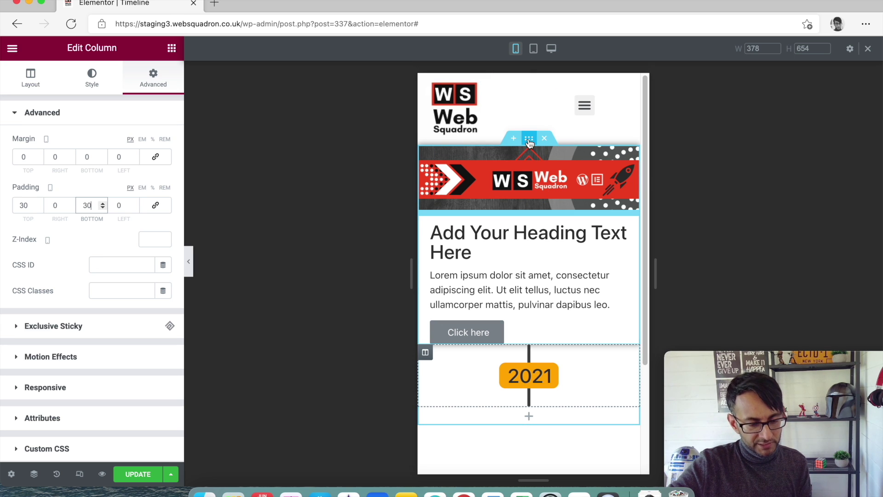
Unlink the mobile margin and padding values of the column containing the content card
{"action": "left_click", "coordinate": [425, 153]}
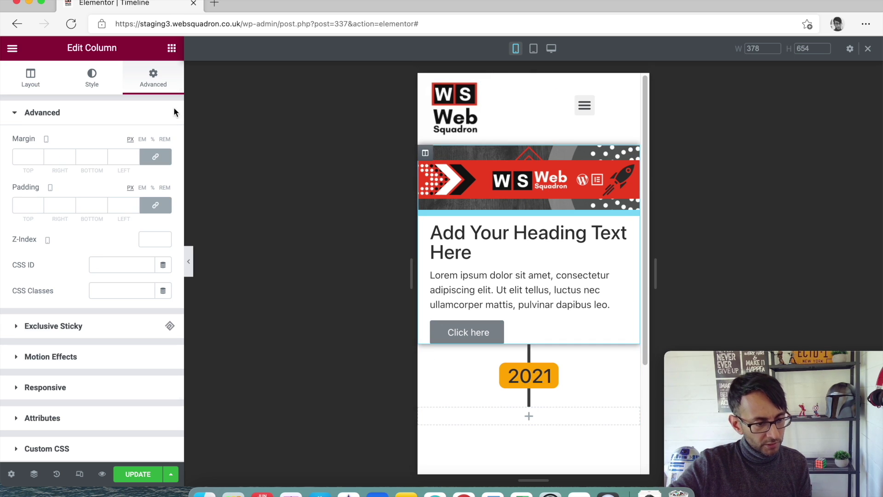
{"action": "left_click", "coordinate": [154, 157]}
{"action": "left_click", "coordinate": [156, 205]}
Try 15 px of right and left mobile padding on the card column, and reset both values to 0
{"action": "left_click", "coordinate": [61, 206]}
{"action": "type", "text": "15"}
{"action": "key", "text": "Tab"}
{"action": "key", "text": "Tab"}
{"action": "type", "text": "15"}
{"action": "key", "text": "BackSpace"}
{"action": "key", "text": "BackSpace"}
{"action": "type", "text": "0"}
{"action": "key", "text": "shift+Tab"}
{"action": "key", "text": "shift+Tab"}
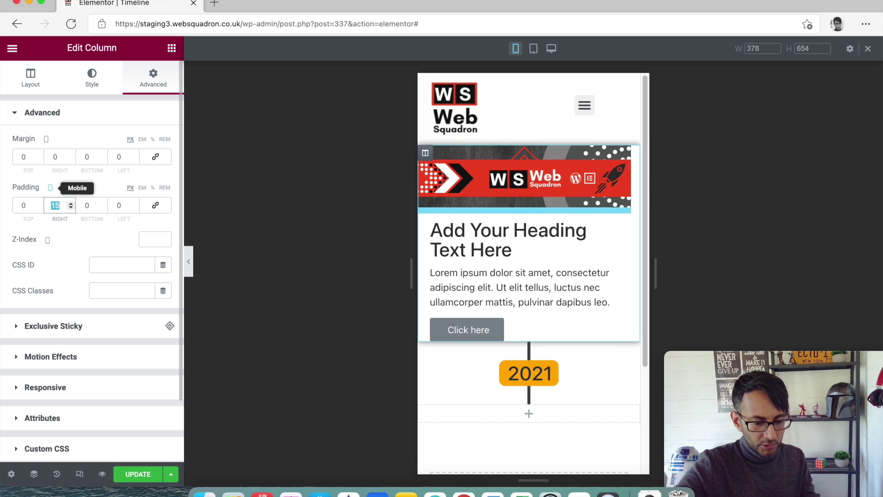
{"action": "type", "text": "0"}
Set the card column's mobile margin to 15 px on the right and left
{"action": "key", "text": "shift+Tab"}
{"action": "key", "text": "shift+Tab"}
{"action": "key", "text": "shift+Tab"}
{"action": "key", "text": "shift+Tab"}
{"action": "key", "text": "shift+Tab"}
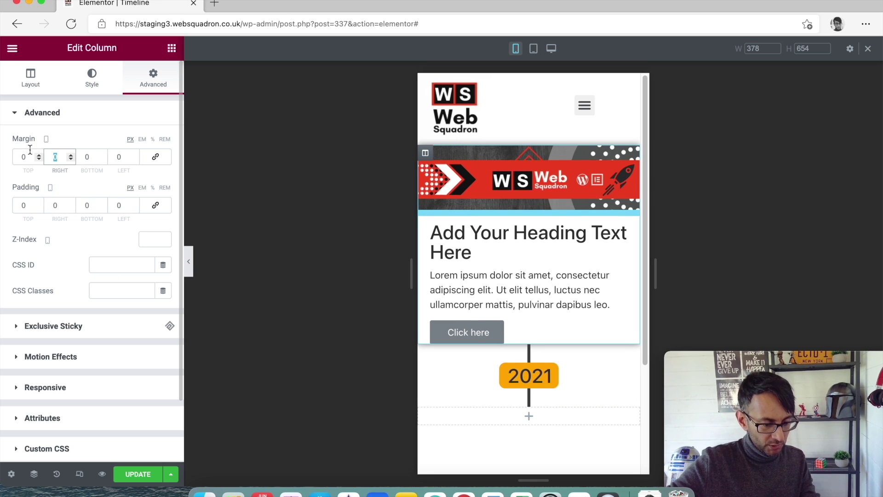
{"action": "type", "text": "15"}
{"action": "key", "text": "Tab"}
{"action": "key", "text": "Tab"}
{"action": "type", "text": "15"}
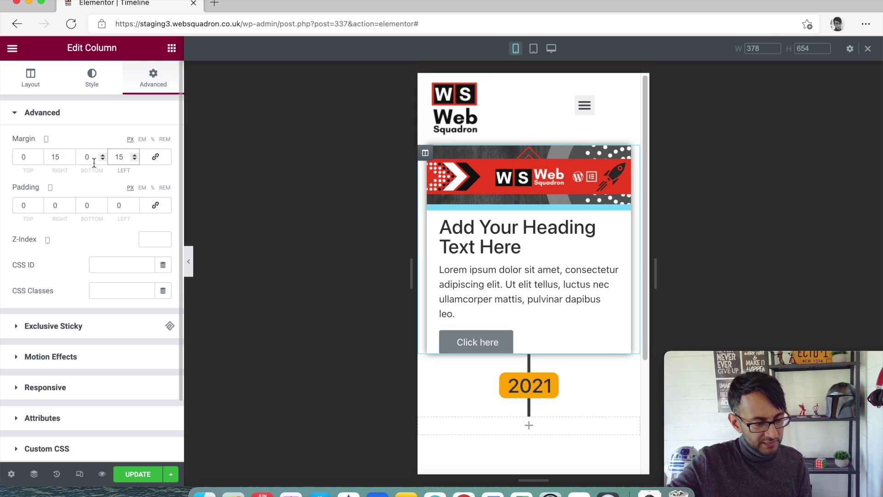
Set the card column's mobile bottom padding to 20 px and preview the page in desktop and mobile views
{"action": "left_click", "coordinate": [85, 208]}
{"action": "type", "text": "20"}
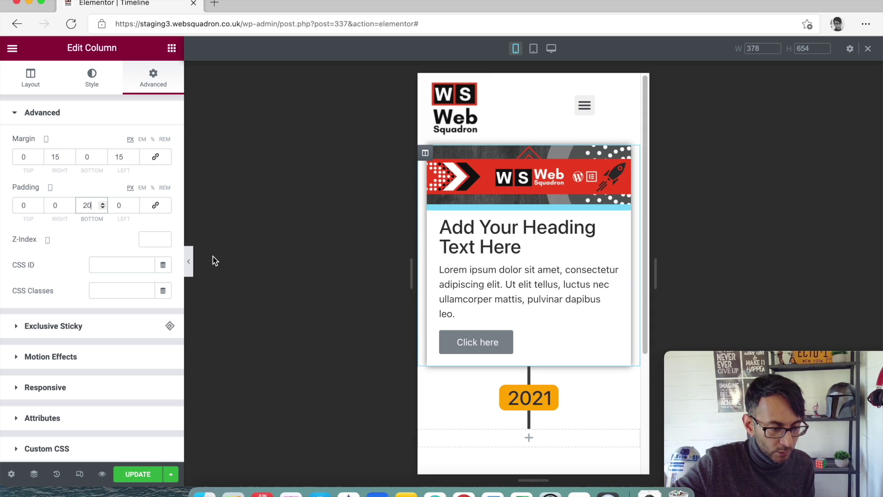
{"action": "left_click", "coordinate": [190, 262]}
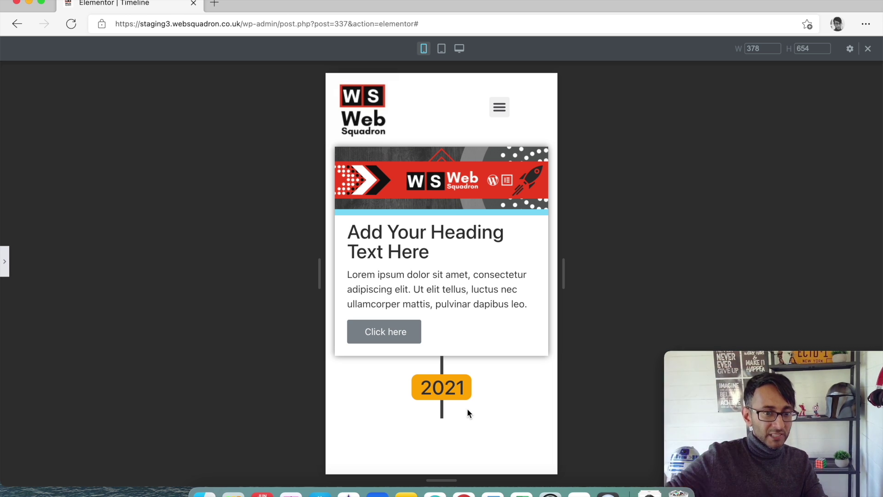
{"action": "left_click", "coordinate": [460, 48]}
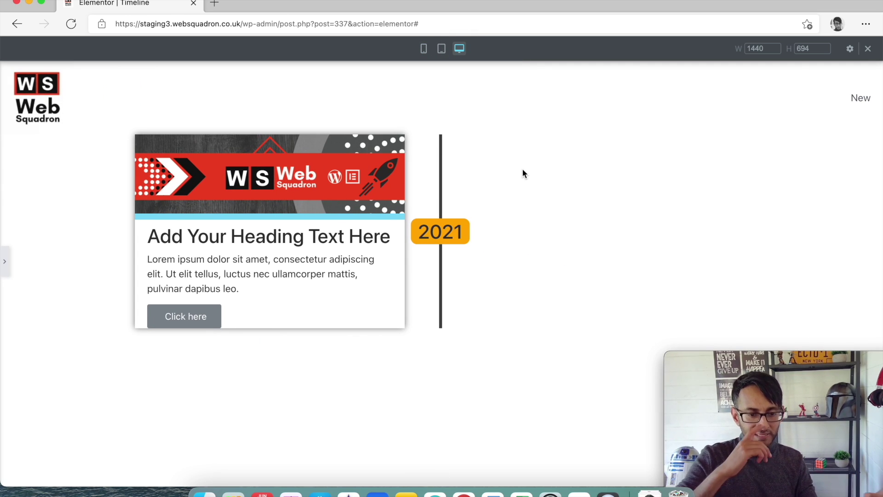
{"action": "left_click", "coordinate": [424, 48]}
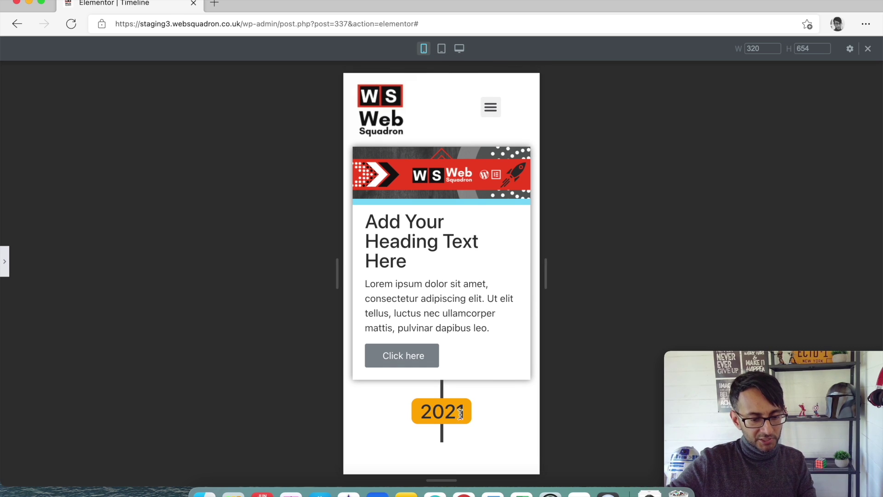
Turn on Reverse Columns (Mobile) for the timeline section
{"action": "left_click", "coordinate": [6, 262]}
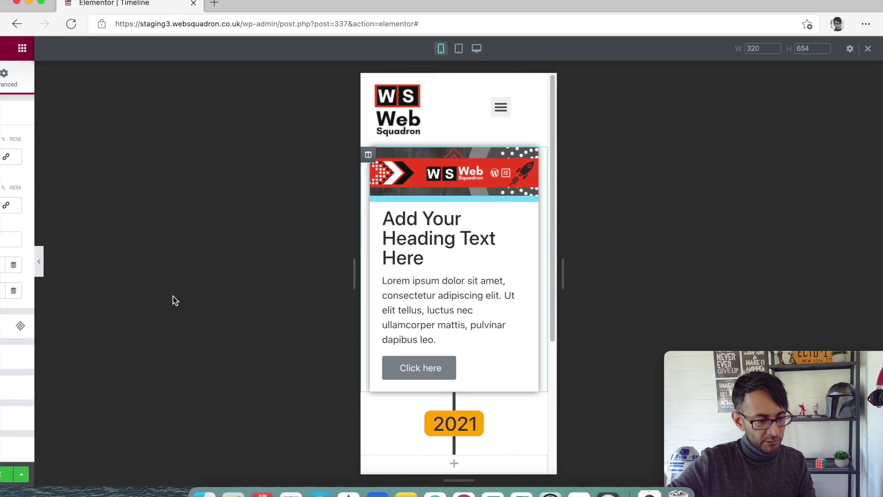
{"action": "left_click", "coordinate": [529, 140]}
{"action": "scroll", "coordinate": [91, 371], "scroll_direction": "down", "scroll_amount": 3}
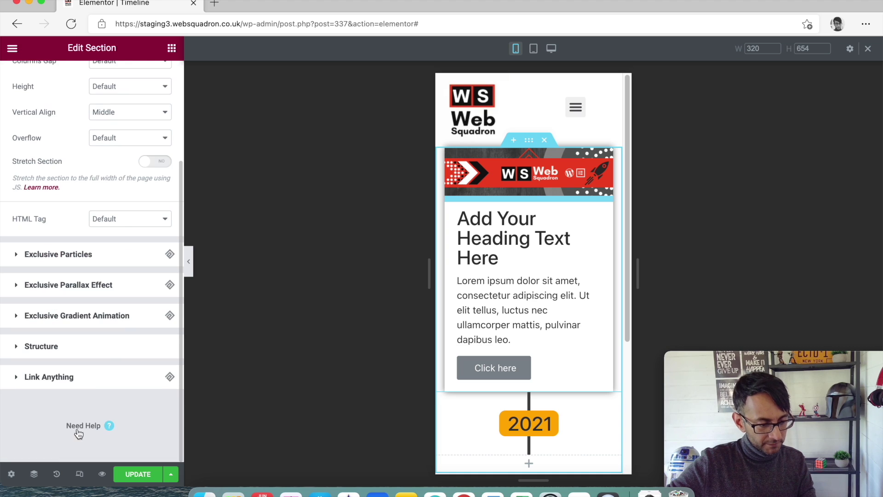
{"action": "scroll", "coordinate": [110, 347], "scroll_direction": "up", "scroll_amount": 3}
{"action": "left_click", "coordinate": [153, 77]}
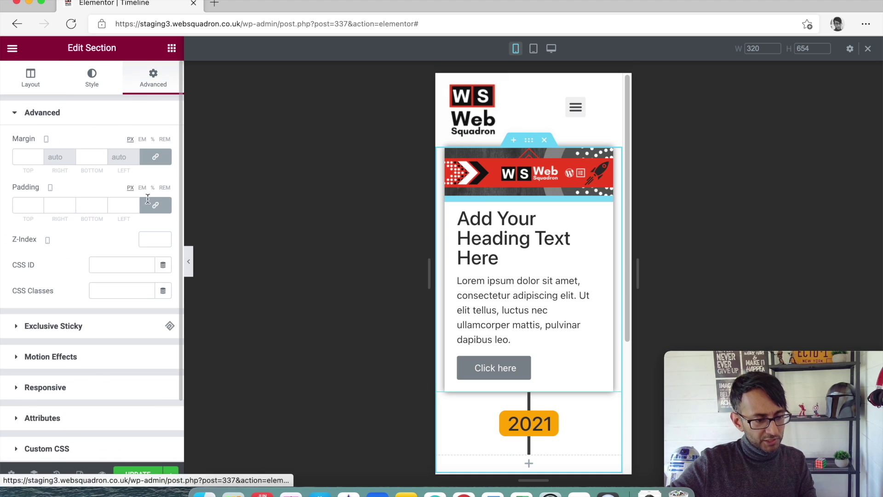
{"action": "left_click", "coordinate": [90, 386]}
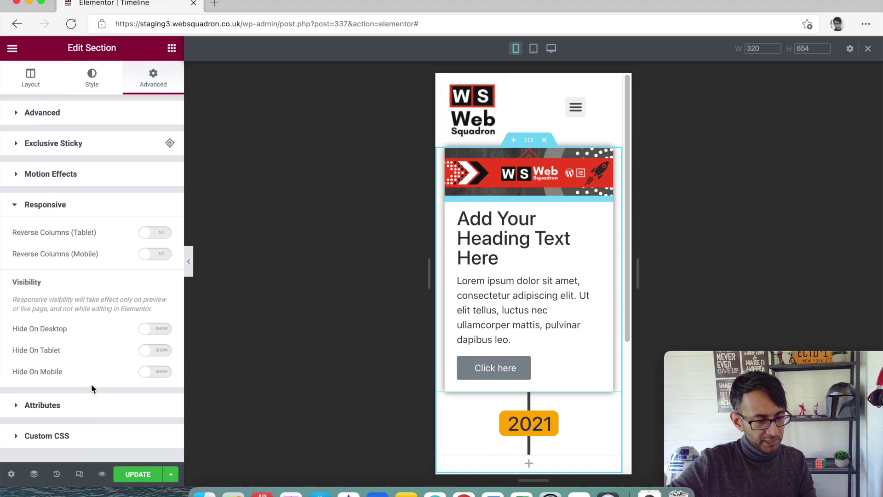
{"action": "left_click", "coordinate": [162, 255]}
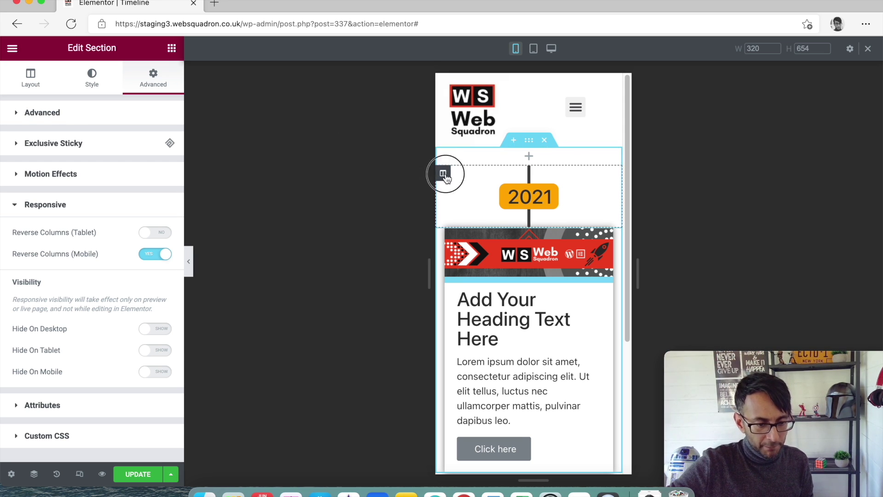
Set the mobile top padding of the 2021 label's column to 0
{"action": "left_click", "coordinate": [443, 174]}
{"action": "double_click", "coordinate": [26, 207]}
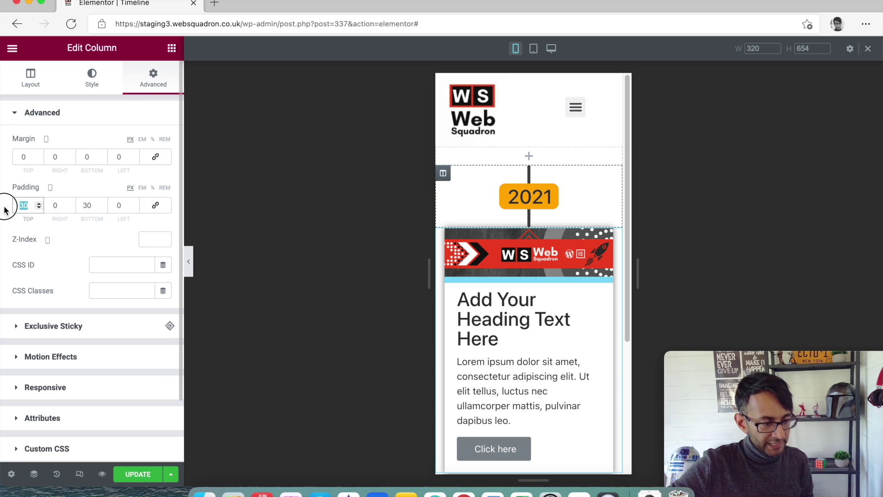
{"action": "type", "text": "0"}
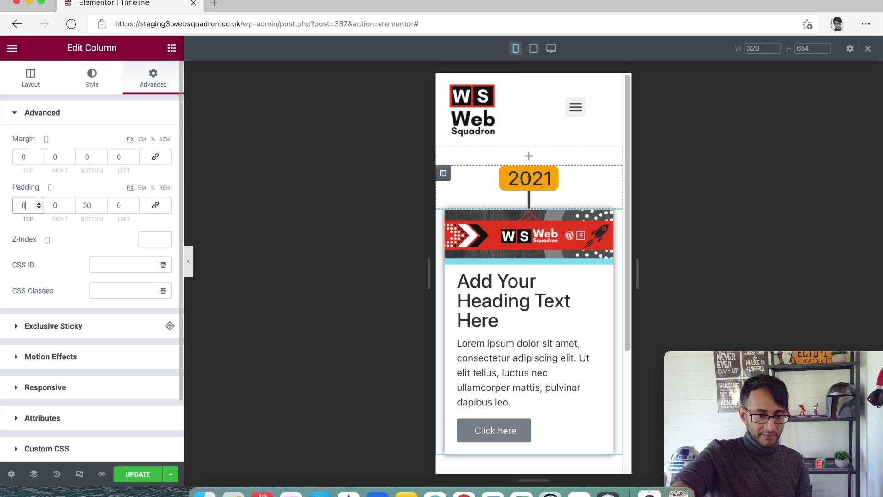
In desktop view, set the card column's linked padding to 20 px on all sides
{"action": "left_click", "coordinate": [550, 48]}
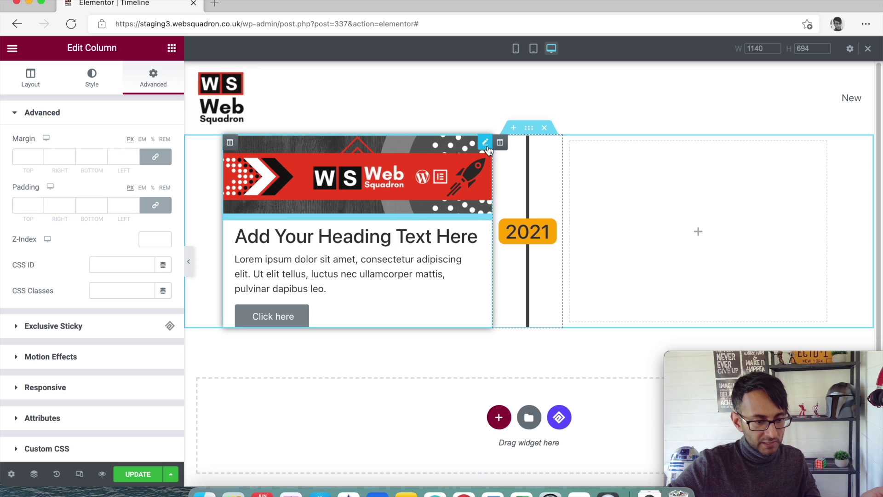
{"action": "left_click", "coordinate": [230, 142]}
{"action": "double_click", "coordinate": [95, 208]}
{"action": "type", "text": "20"}
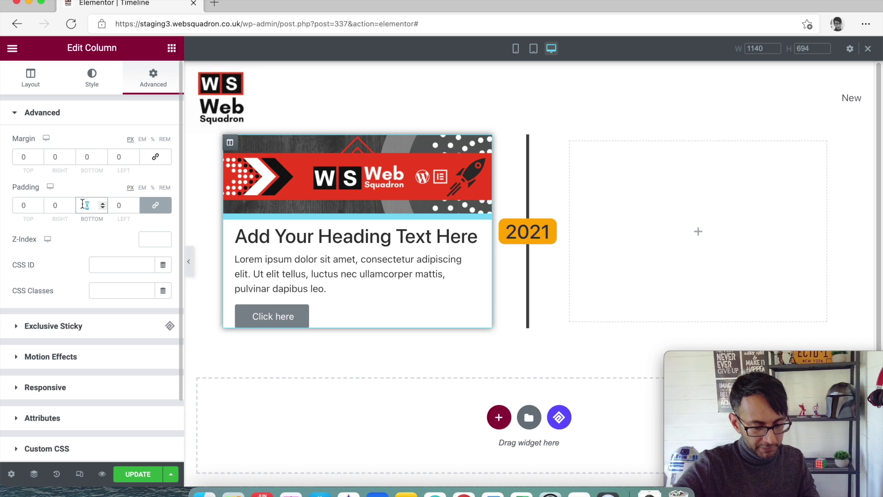
{"action": "key", "text": "Tab"}
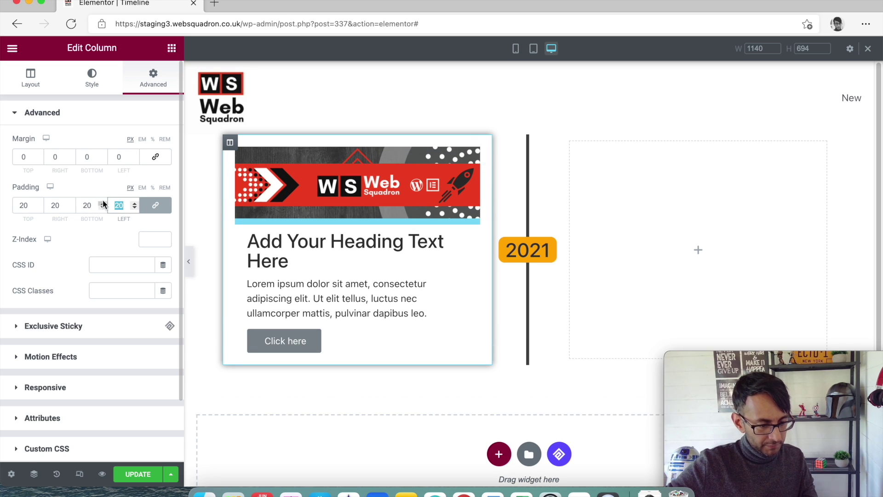
Unlink the card column's padding values and set the top, right and left padding to 0
{"action": "left_click", "coordinate": [155, 205]}
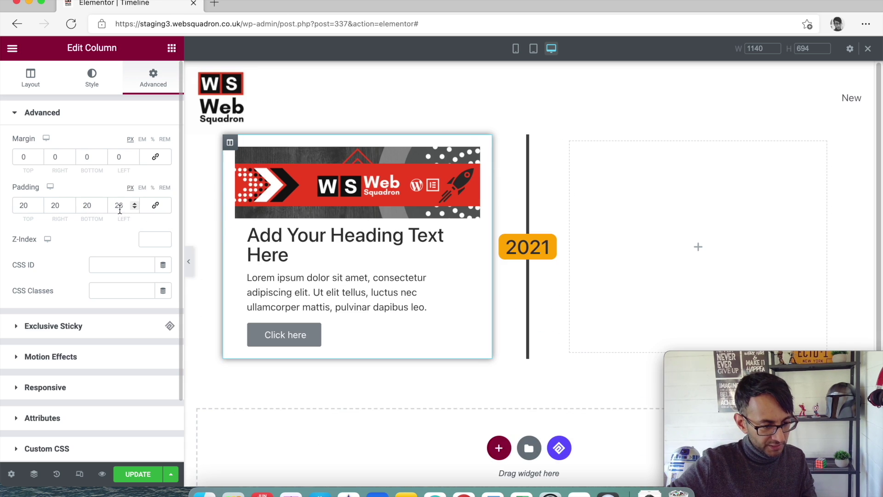
{"action": "key", "text": "BackSpace"}
{"action": "key", "text": "shift+Tab"}
{"action": "key", "text": "shift+Tab"}
{"action": "key", "text": "shift+Tab"}
{"action": "type", "text": "0"}
{"action": "key", "text": "Tab"}
{"action": "type", "text": "0"}
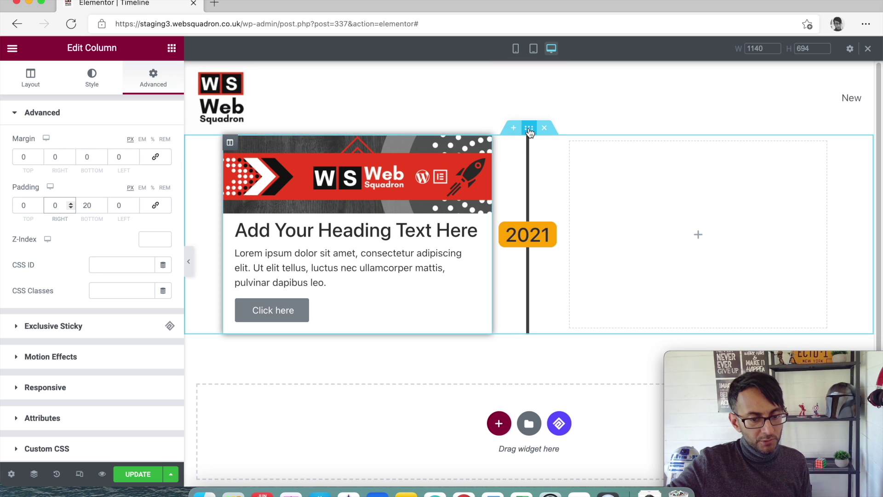
Duplicate the timeline section and reorder the copy's columns to empty column, year label, content card
{"action": "right_click", "coordinate": [532, 134]}
{"action": "left_click", "coordinate": [575, 157]}
{"action": "scroll", "coordinate": [653, 272], "scroll_direction": "down", "scroll_amount": 5}
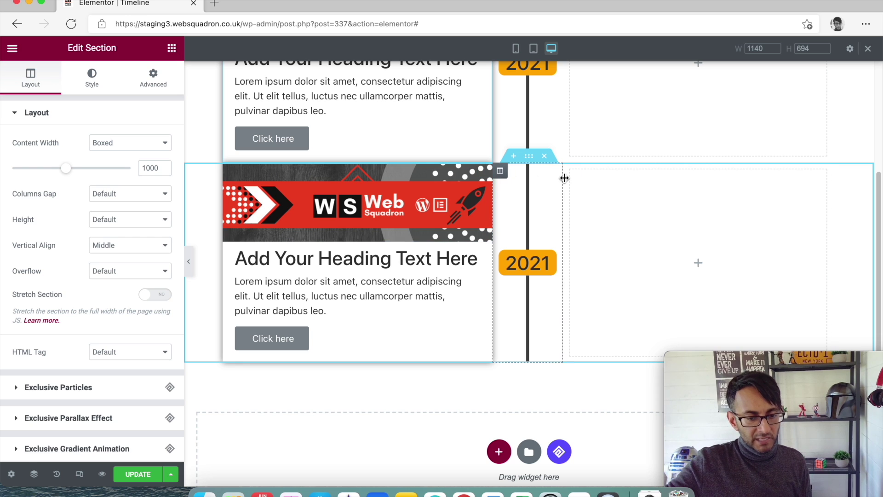
{"action": "left_click_drag", "start_coordinate": [571, 171], "coordinate": [579, 189]}
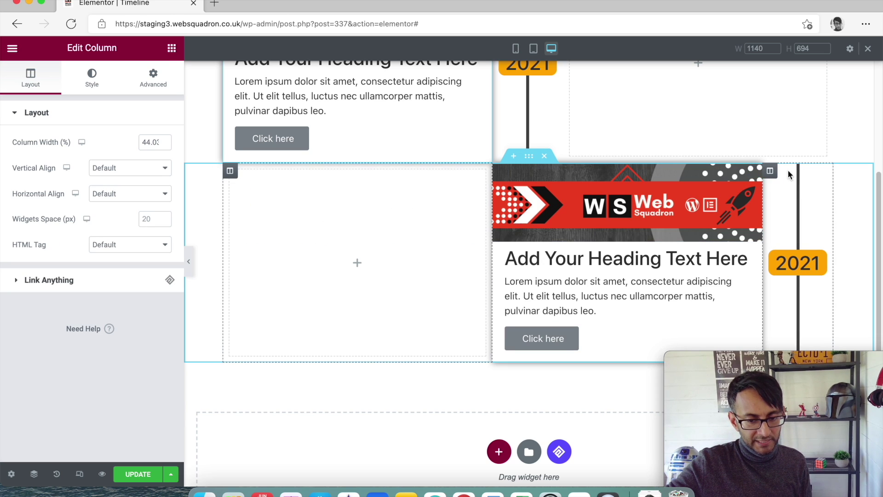
{"action": "left_click_drag", "start_coordinate": [768, 178], "coordinate": [540, 192]}
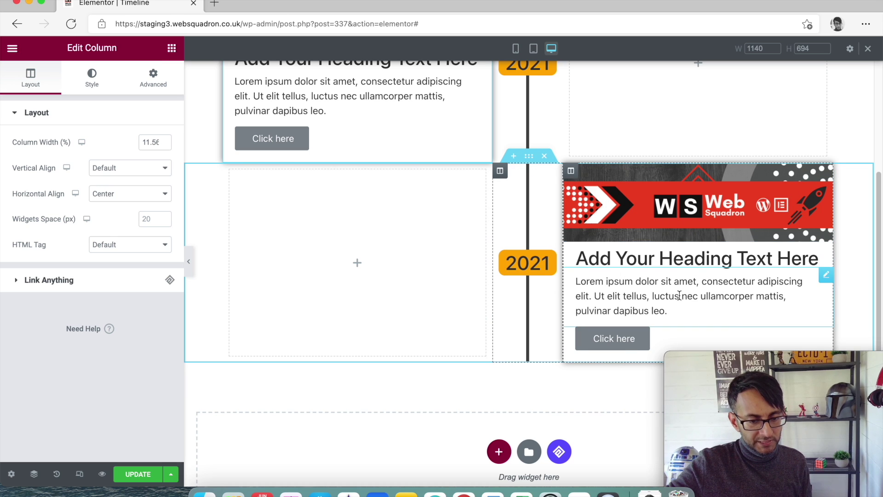
Change the copied section's year heading to 2022 and replace its card image with the hand-on-cheek cartoon portrait
{"action": "left_click", "coordinate": [546, 268]}
{"action": "type", "text": "2022"}
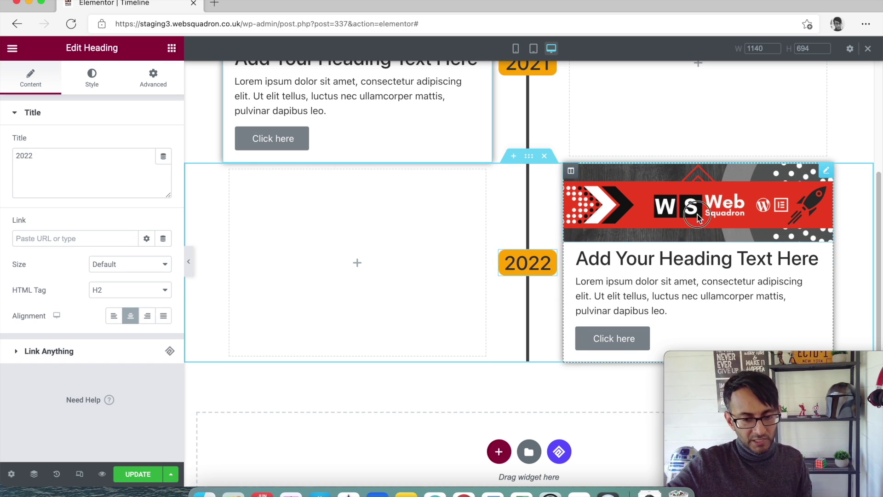
{"action": "left_click", "coordinate": [695, 234]}
{"action": "left_click", "coordinate": [90, 184]}
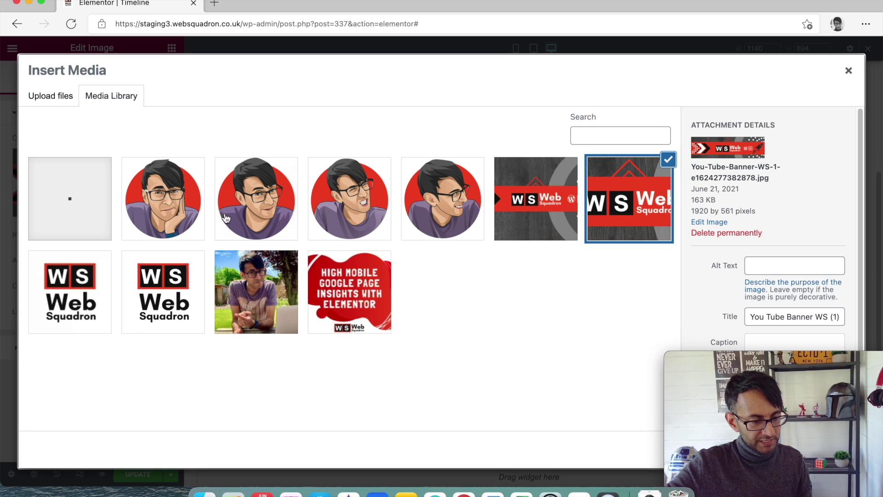
{"action": "left_click", "coordinate": [177, 213]}
{"action": "mouse_move", "coordinate": [755, 357]}
{"action": "left_mouse_down"}
{"action": "mouse_move", "coordinate": [603, 357]}
{"action": "mouse_move", "coordinate": [750, 365]}
{"action": "mouse_move", "coordinate": [741, 368]}
{"action": "left_mouse_up"}
{"action": "left_click", "coordinate": [825, 454]}
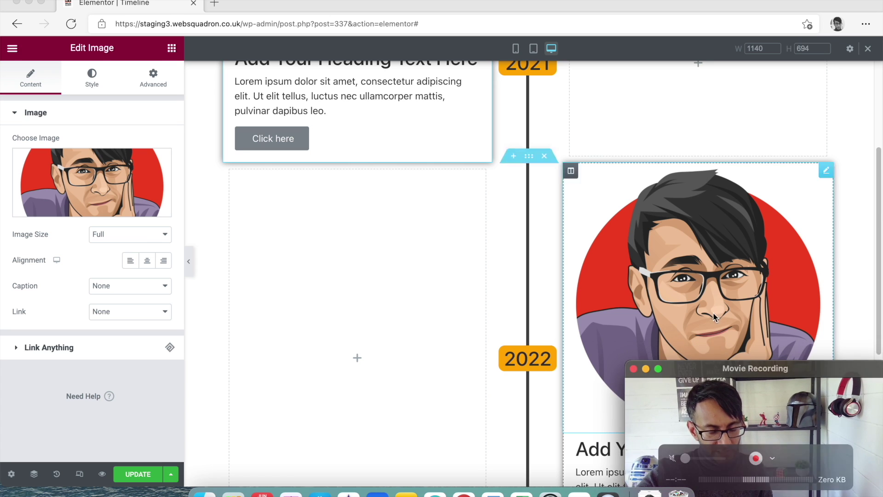
Shrink the portrait on the 2022 card to 38% width and 41% max width
{"action": "left_click", "coordinate": [92, 79]}
{"action": "left_click_drag", "start_coordinate": [12, 157], "coordinate": [59, 165]}
{"action": "left_click_drag", "start_coordinate": [21, 200], "coordinate": [61, 198]}
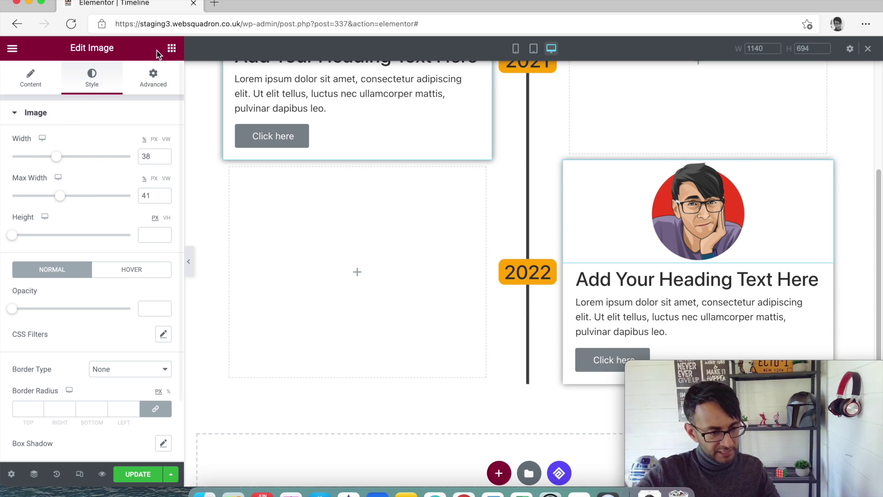
Try a Gallery widget in the empty column beside the 2022 label, and undo it
{"action": "left_click", "coordinate": [171, 48]}
{"action": "scroll", "coordinate": [168, 294], "scroll_direction": "down", "scroll_amount": 5}
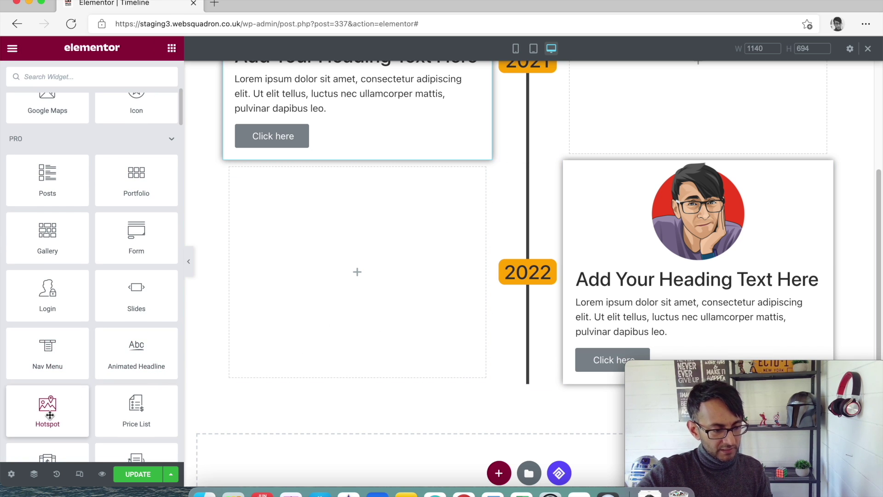
{"action": "left_click_drag", "start_coordinate": [47, 230], "coordinate": [451, 255]}
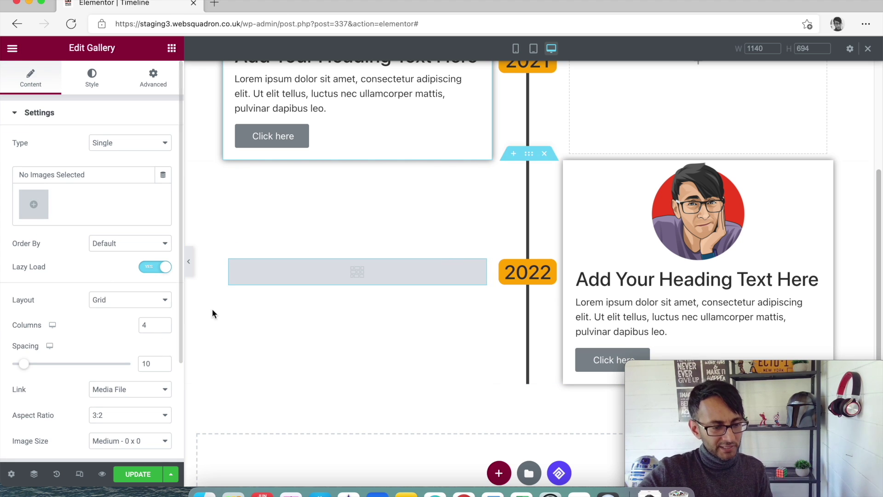
{"action": "key", "text": "super+z"}
Add a Google Maps widget to the empty column of the 2022 section and preview the timeline at full width
{"action": "scroll", "coordinate": [113, 292], "scroll_direction": "down", "scroll_amount": 10}
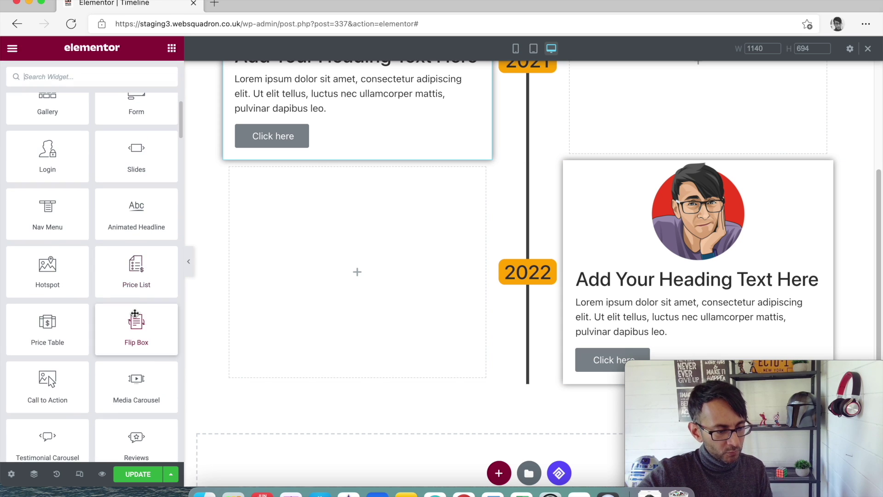
{"action": "scroll", "coordinate": [55, 243], "scroll_direction": "up", "scroll_amount": 8}
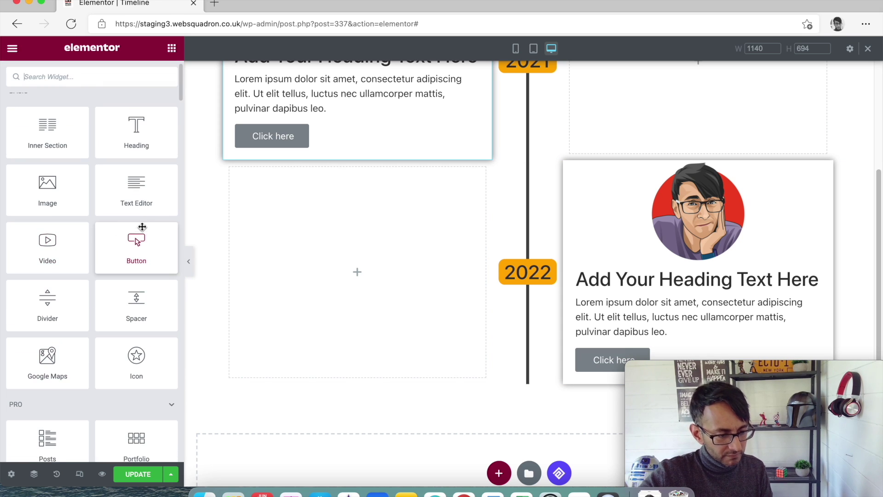
{"action": "scroll", "coordinate": [69, 317], "scroll_direction": "down", "scroll_amount": 1}
{"action": "left_click_drag", "start_coordinate": [47, 343], "coordinate": [418, 230]}
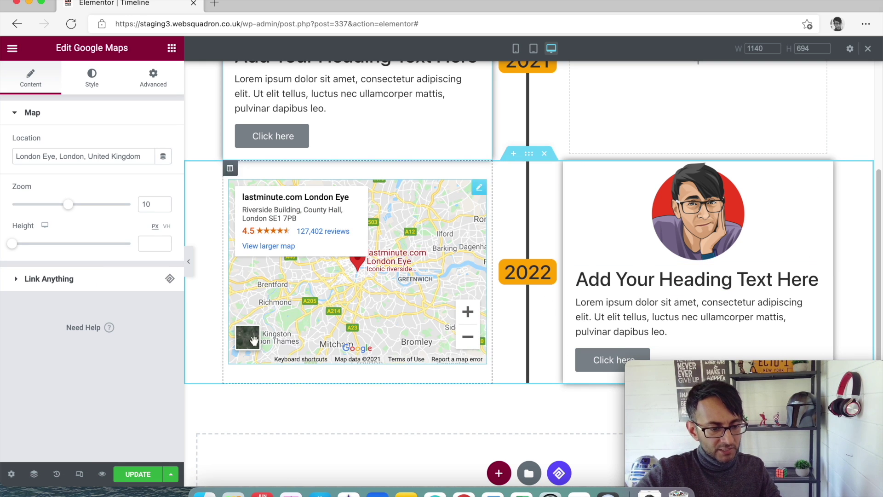
{"action": "left_click", "coordinate": [189, 272]}
{"action": "mouse_move", "coordinate": [791, 405]}
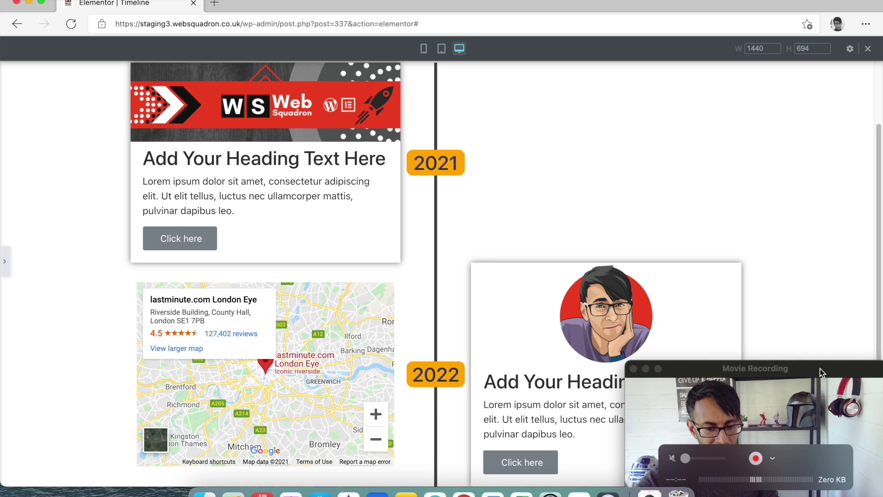
{"action": "scroll", "coordinate": [619, 323], "scroll_direction": "up", "scroll_amount": 3}
{"action": "scroll", "coordinate": [546, 297], "scroll_direction": "down", "scroll_amount": 3}
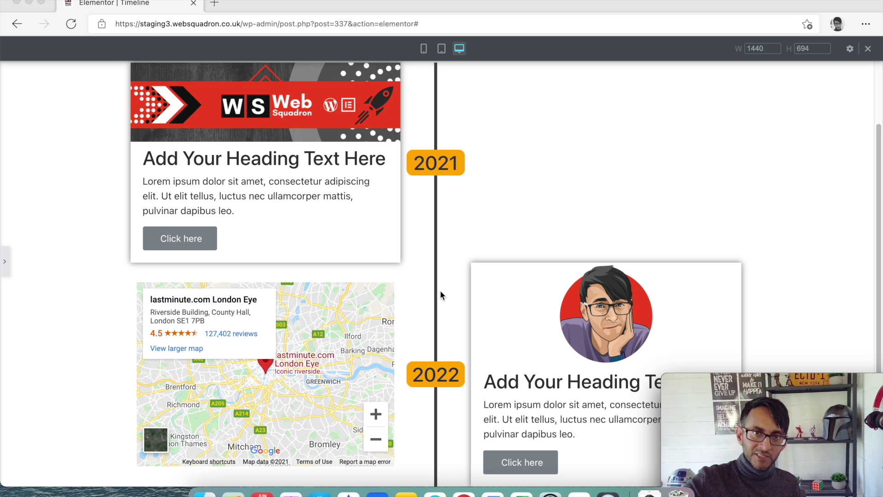
Set the right and left padding of the 2022 label column to 5 px
{"action": "left_click", "coordinate": [5, 263]}
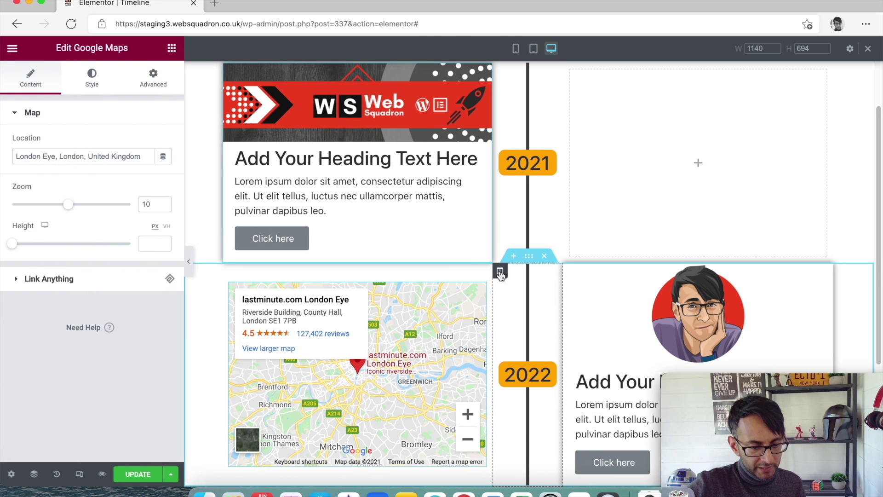
{"action": "left_click", "coordinate": [500, 271]}
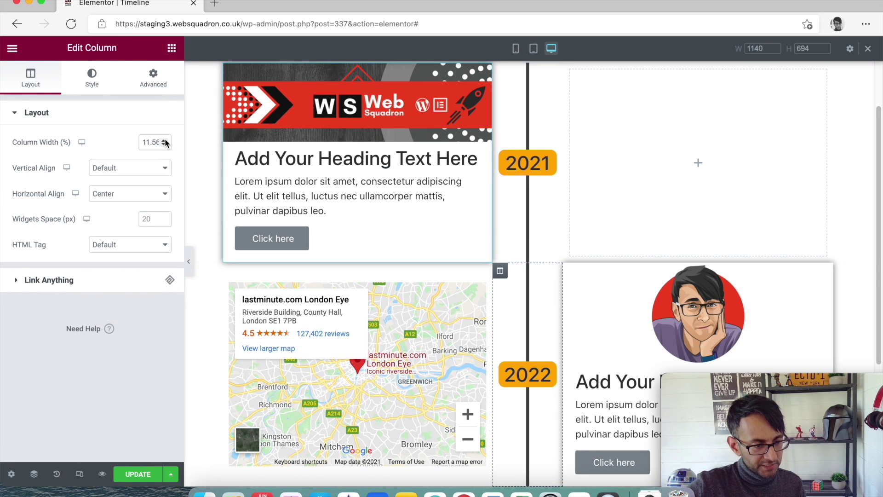
{"action": "left_click", "coordinate": [147, 89]}
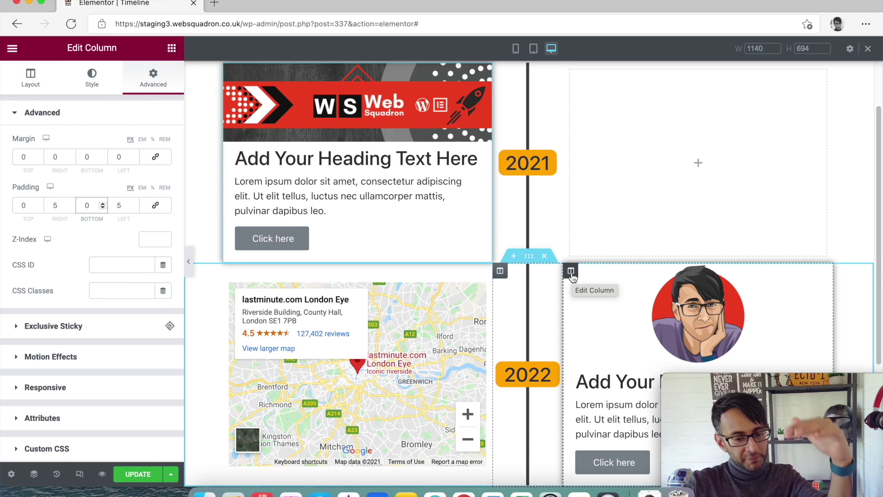
Set the top margin of the 2022 card's column to 100 px
{"action": "left_click", "coordinate": [570, 272]}
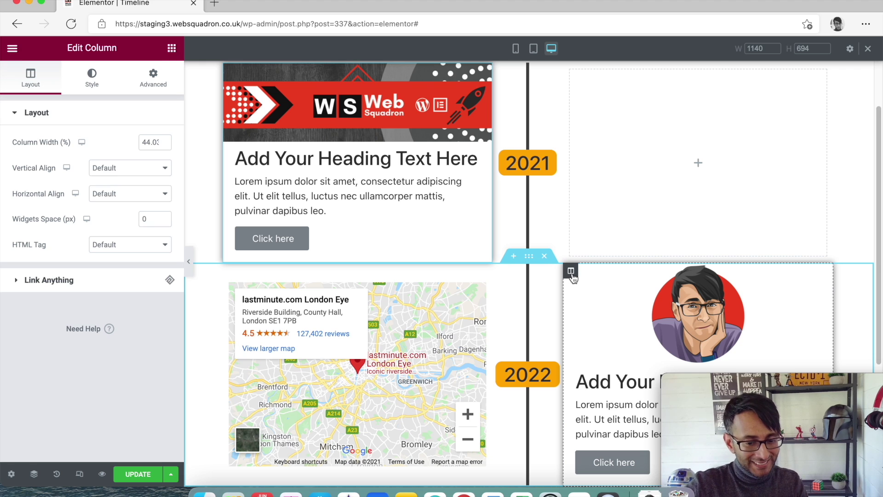
{"action": "left_click", "coordinate": [159, 85]}
{"action": "left_click", "coordinate": [37, 157]}
{"action": "key", "text": "Up"}
{"action": "key", "text": "Up"}
{"action": "key", "text": "Up"}
{"action": "key", "text": "Up"}
{"action": "key", "text": "Up"}
{"action": "key", "text": "Up"}
{"action": "key", "text": "Up"}
{"action": "key", "text": "Up"}
{"action": "key", "text": "Up"}
{"action": "key", "text": "Up"}
{"action": "key", "text": "Up"}
{"action": "key", "text": "Up"}
{"action": "key", "text": "Up"}
{"action": "key", "text": "Up"}
{"action": "key", "text": "Up"}
{"action": "key", "text": "Up"}
{"action": "key", "text": "Up"}
{"action": "key", "text": "Up"}
{"action": "key", "text": "Up"}
{"action": "key", "text": "Up"}
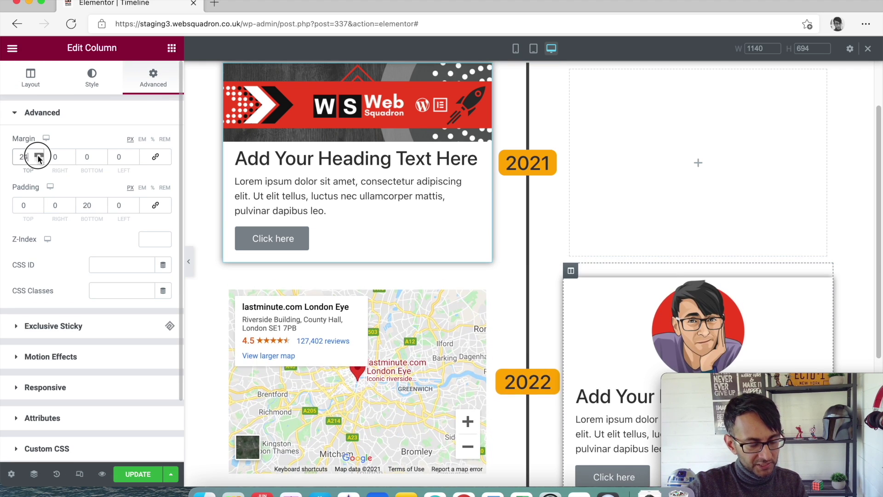
{"action": "key", "text": "Up"}
{"action": "key", "text": "Up"}
{"action": "key", "text": "Up"}
{"action": "key", "text": "Up"}
{"action": "type", "text": "100"}
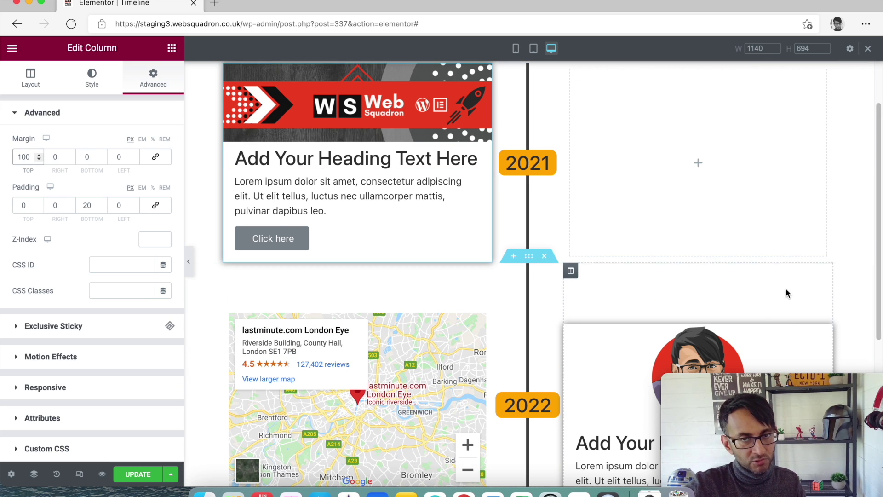
Examine the spacing between the 2021 and 2022 timeline entries in the full-width preview
{"action": "scroll", "coordinate": [786, 288], "scroll_direction": "down", "scroll_amount": 3}
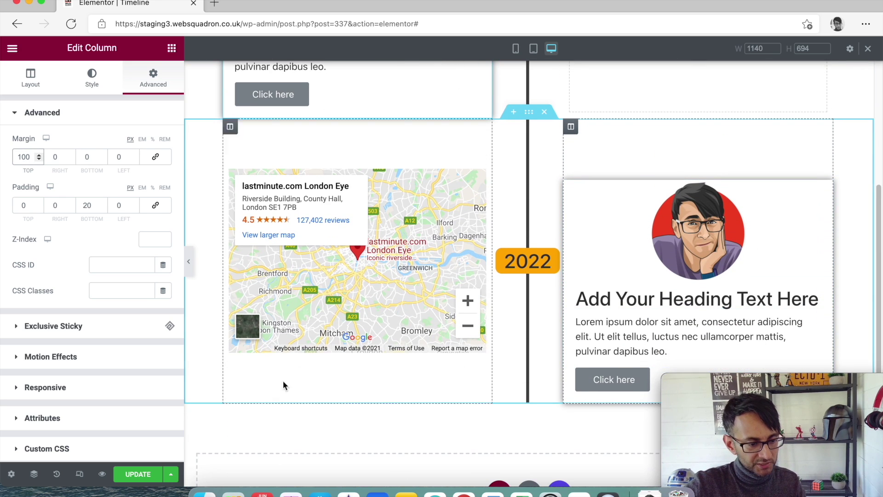
{"action": "left_click", "coordinate": [189, 261]}
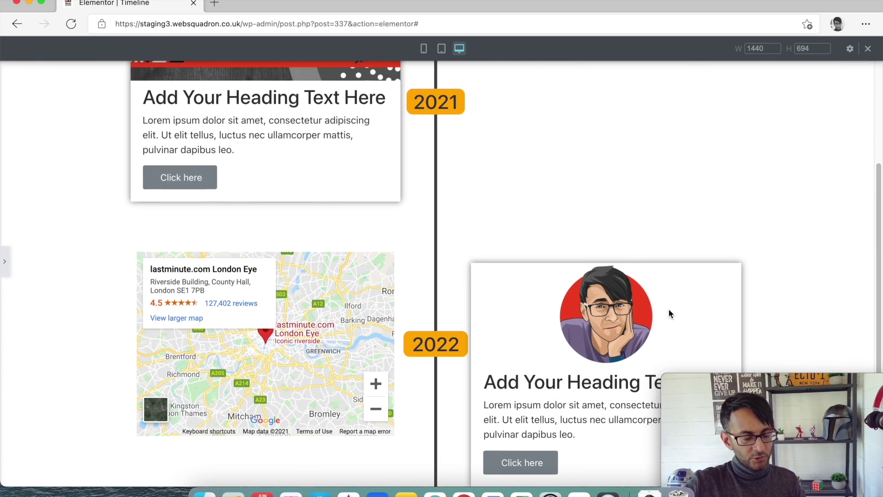
{"action": "scroll", "coordinate": [669, 308], "scroll_direction": "up", "scroll_amount": 3}
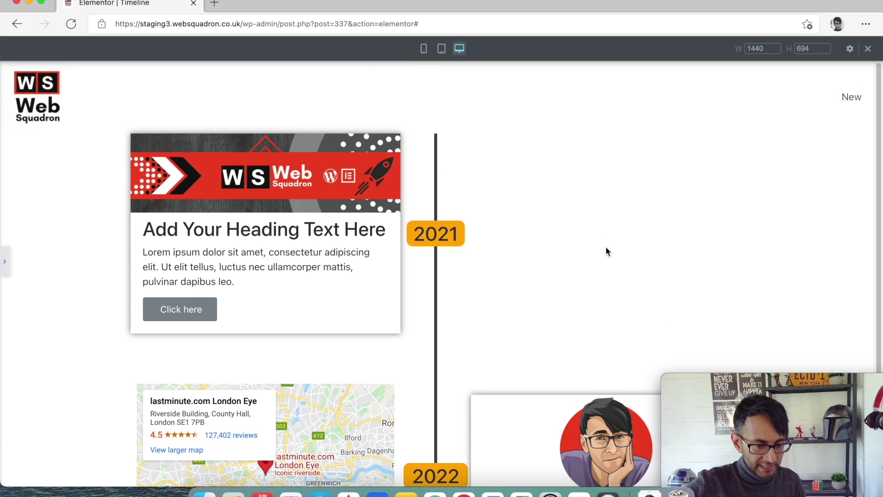
{"action": "scroll", "coordinate": [606, 248], "scroll_direction": "down", "scroll_amount": 3}
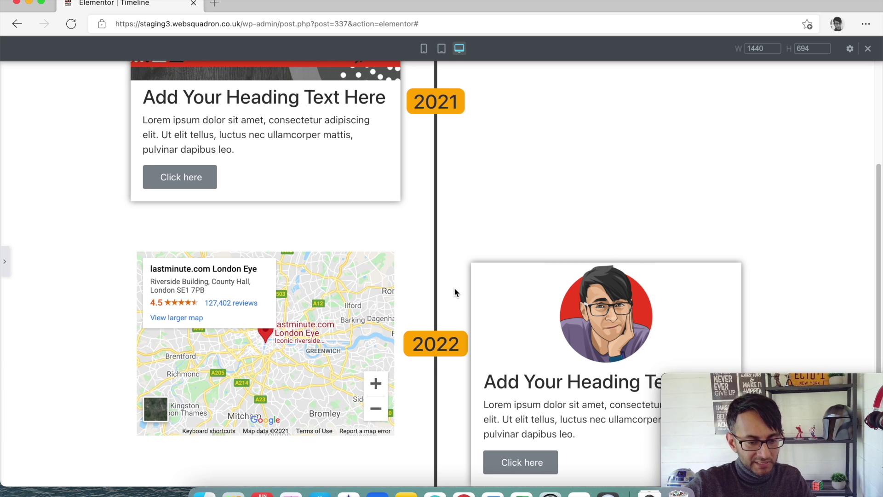
{"action": "scroll", "coordinate": [483, 301], "scroll_direction": "up", "scroll_amount": 3}
{"action": "scroll", "coordinate": [509, 310], "scroll_direction": "down", "scroll_amount": 3}
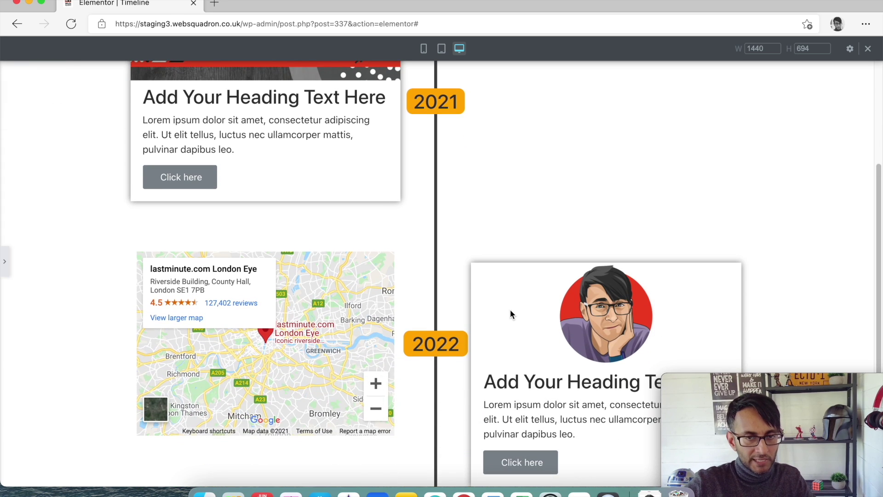
{"action": "scroll", "coordinate": [509, 310], "scroll_direction": "up", "scroll_amount": 3}
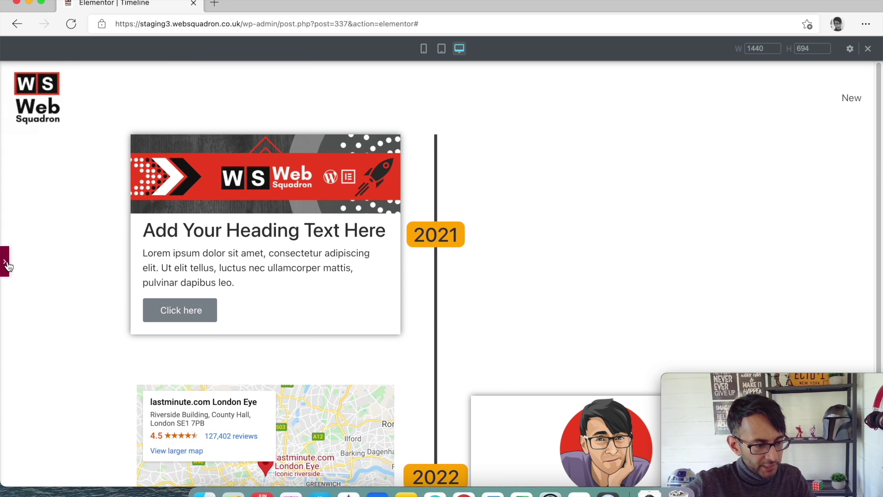
Align the 2021 label column's content to the top and set its right and left padding to 5 px
{"action": "left_click", "coordinate": [5, 261]}
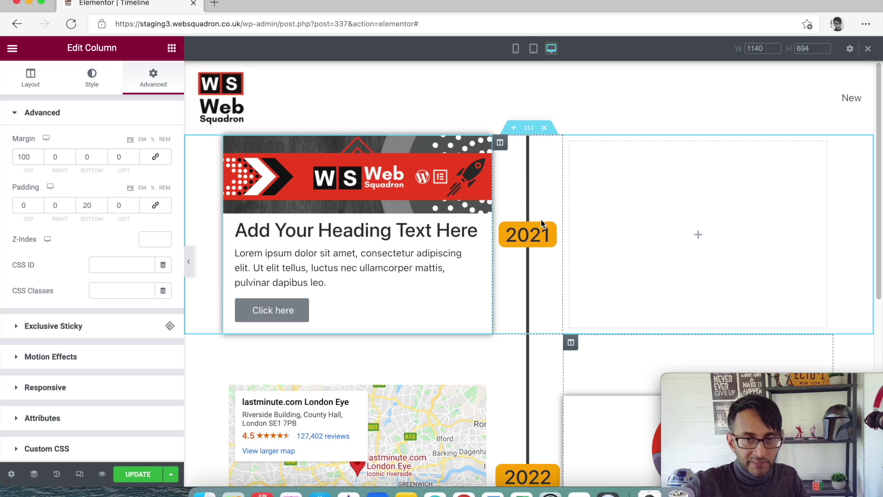
{"action": "key", "text": "ctrl+z"}
{"action": "key", "text": "ctrl+z"}
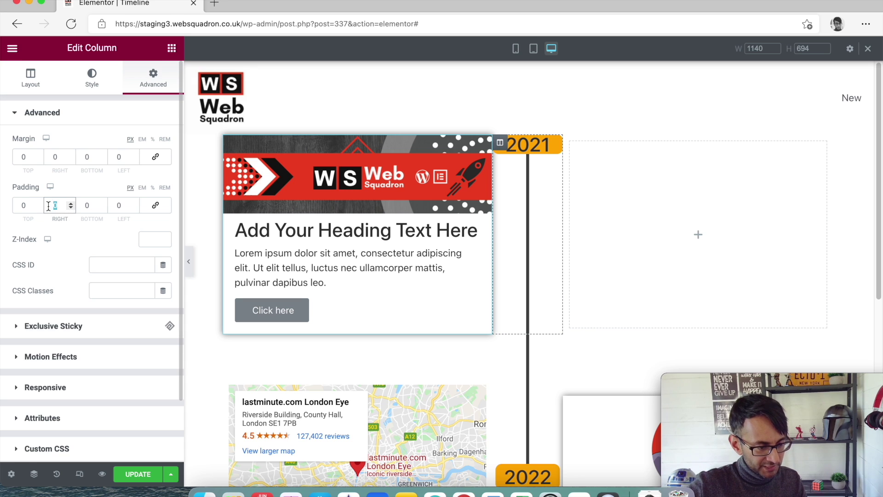
{"action": "type", "text": "5"}
{"action": "key", "text": "Tab"}
{"action": "key", "text": "Tab"}
{"action": "type", "text": "5"}
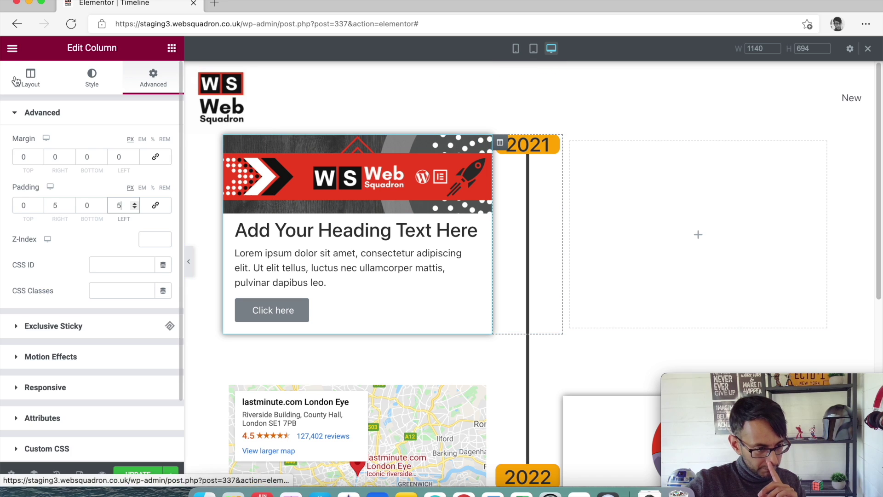
Set the 2021 label column's top margin to 119% and preview the timeline at full width
{"action": "left_click", "coordinate": [46, 83]}
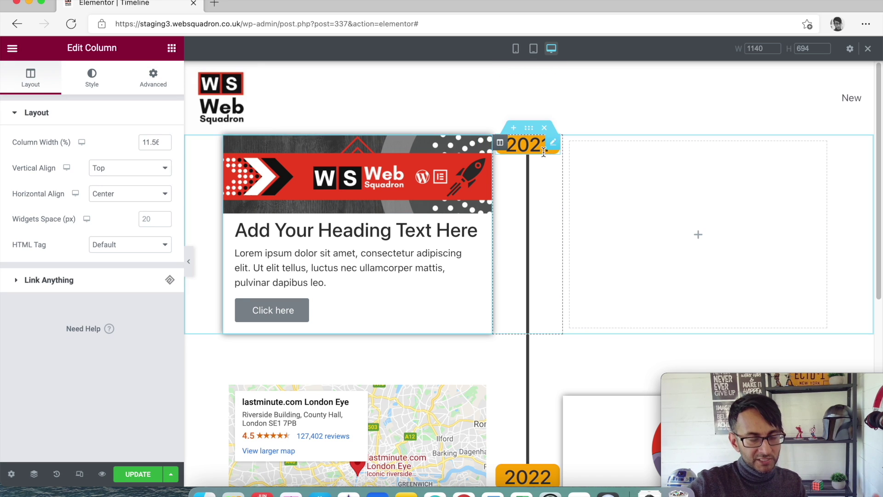
{"action": "left_click", "coordinate": [153, 77]}
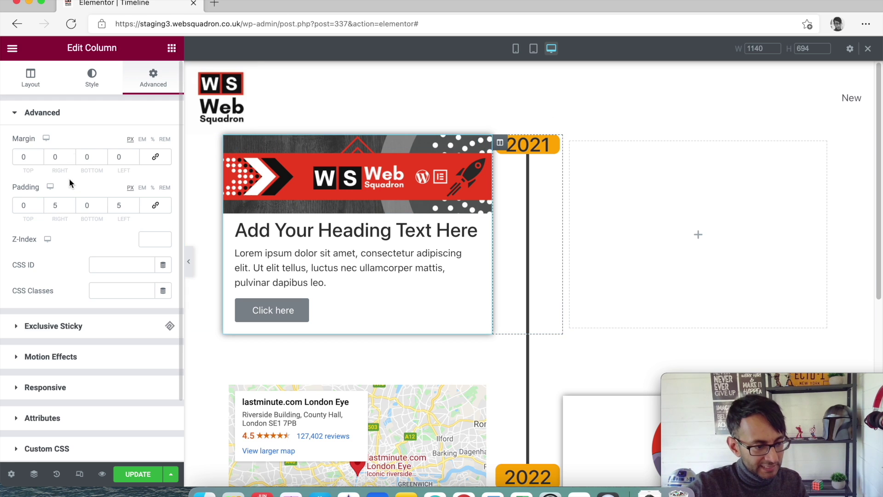
{"action": "left_click", "coordinate": [40, 156]}
{"action": "left_click", "coordinate": [40, 156]}
{"action": "left_click", "coordinate": [39, 156]}
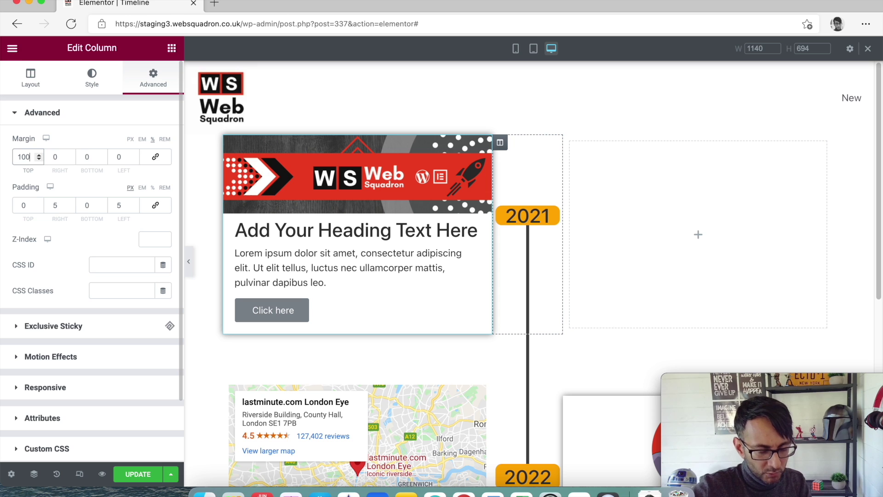
{"action": "left_click", "coordinate": [39, 156]}
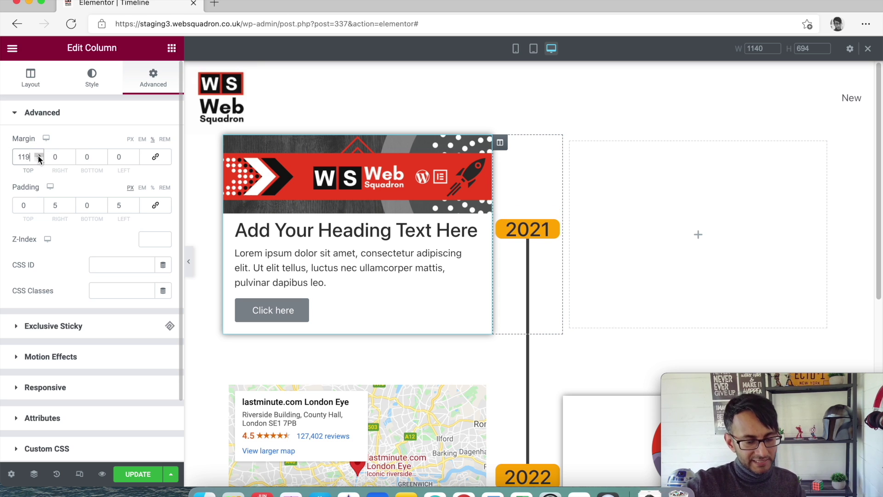
{"action": "left_click", "coordinate": [188, 261]}
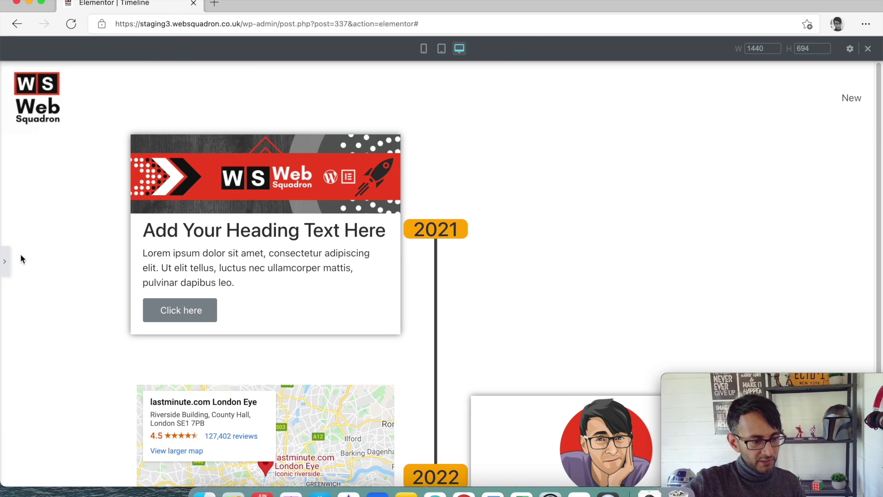
Check the timeline in mobile view and turn off Reverse Columns (Mobile) for the 2022 section
{"action": "key", "text": "super+shift+m"}
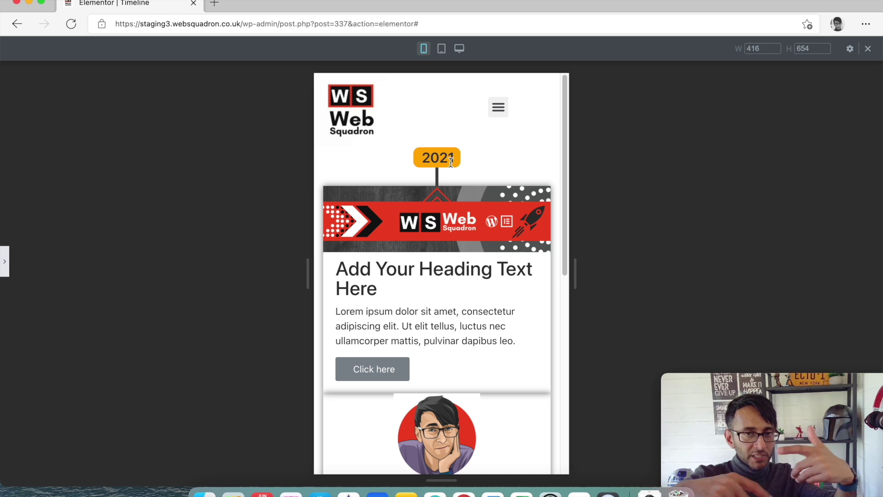
{"action": "scroll", "coordinate": [462, 233], "scroll_direction": "down", "scroll_amount": 5}
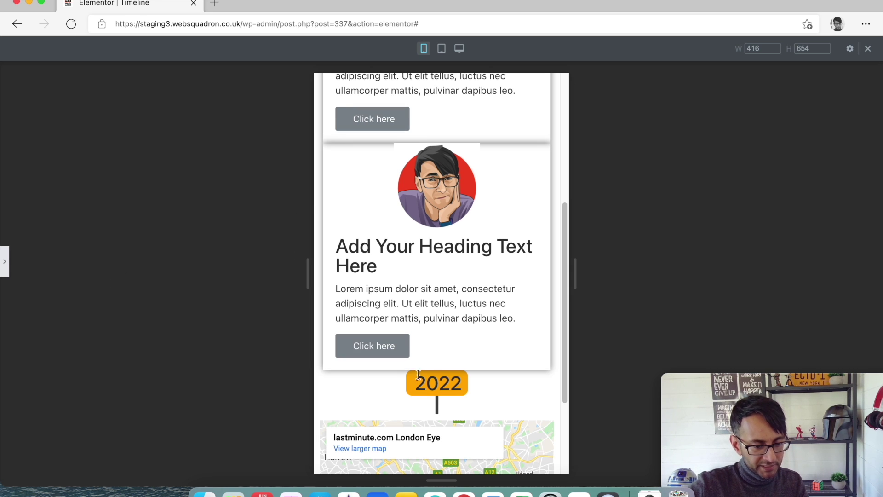
{"action": "left_click", "coordinate": [4, 267]}
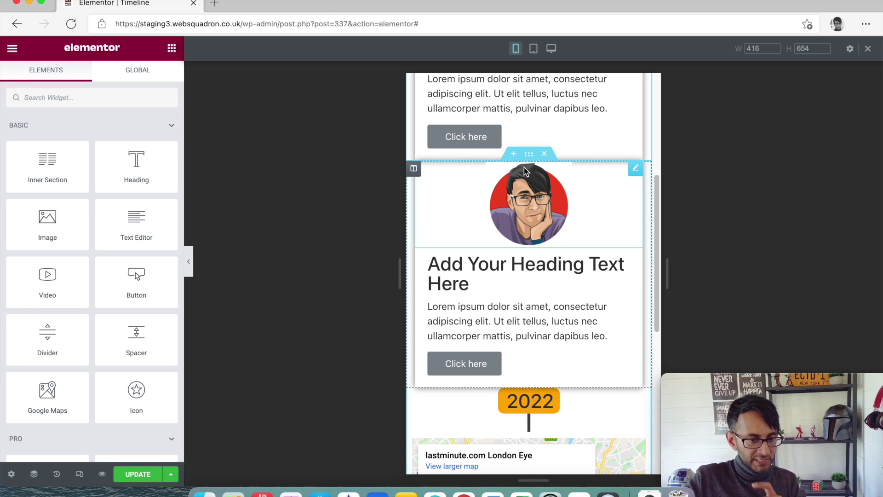
{"action": "left_click", "coordinate": [529, 154]}
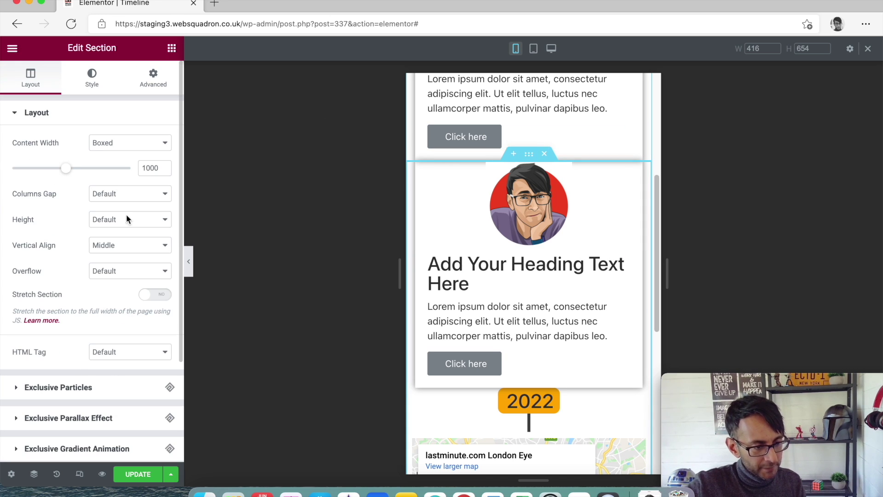
{"action": "left_click", "coordinate": [156, 82]}
{"action": "left_click", "coordinate": [83, 388]}
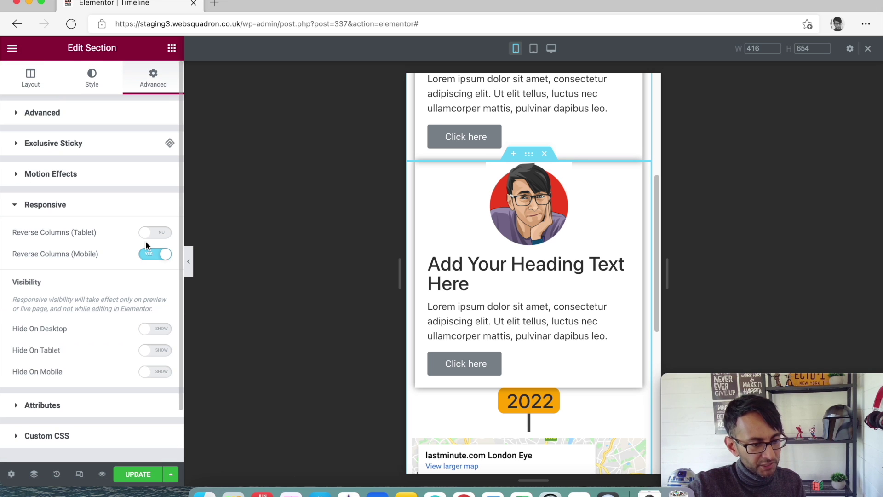
{"action": "left_click", "coordinate": [156, 256]}
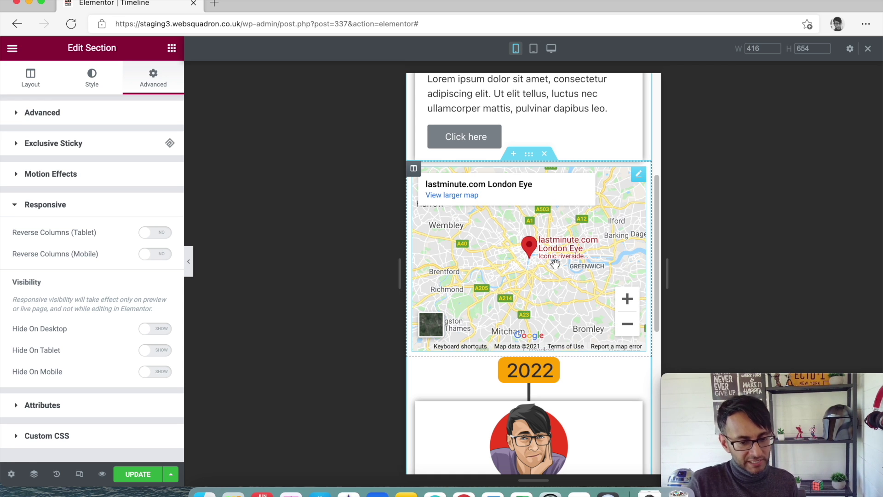
Delete the Google Maps widget from the 2022 section and set its label column's mobile top padding to 30 px
{"action": "right_click", "coordinate": [637, 176]}
{"action": "left_click", "coordinate": [684, 349]}
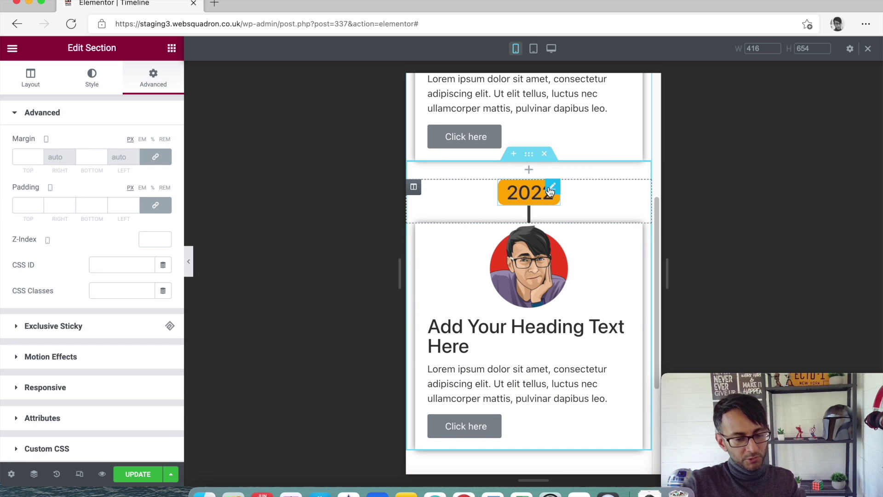
{"action": "left_click", "coordinate": [414, 186]}
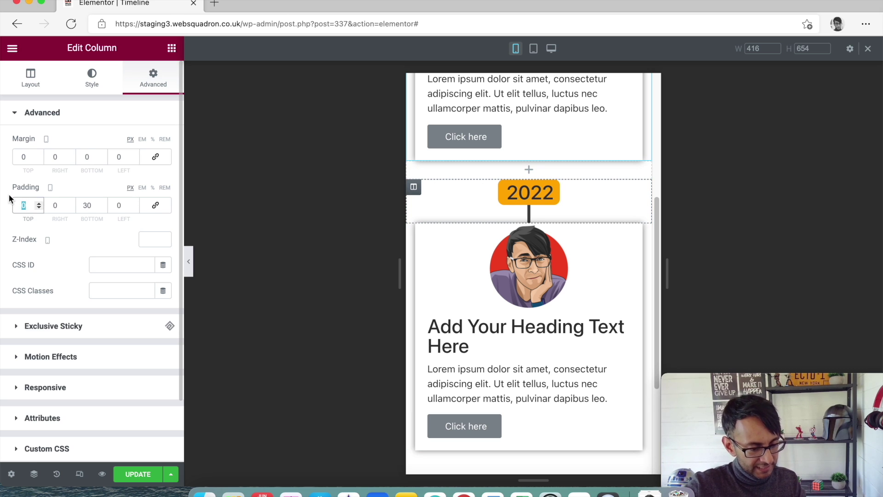
{"action": "type", "text": "30"}
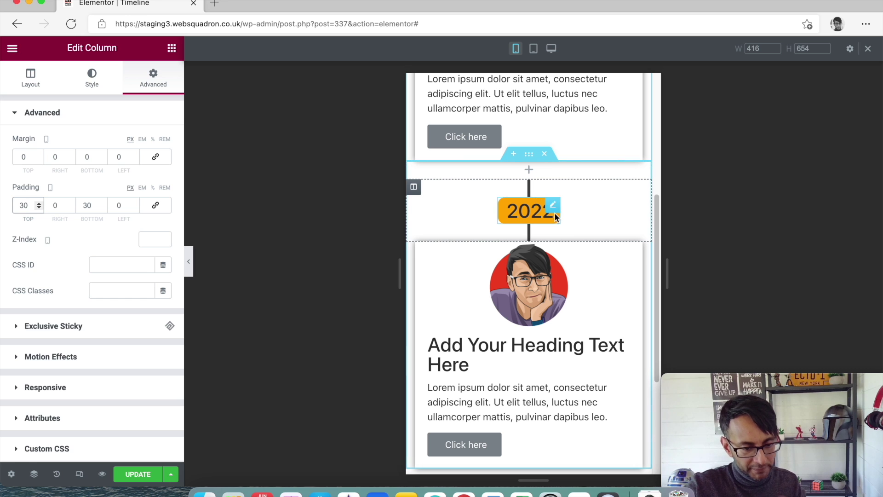
Compare the timeline's layout in the desktop and mobile previews
{"action": "left_click", "coordinate": [460, 174]}
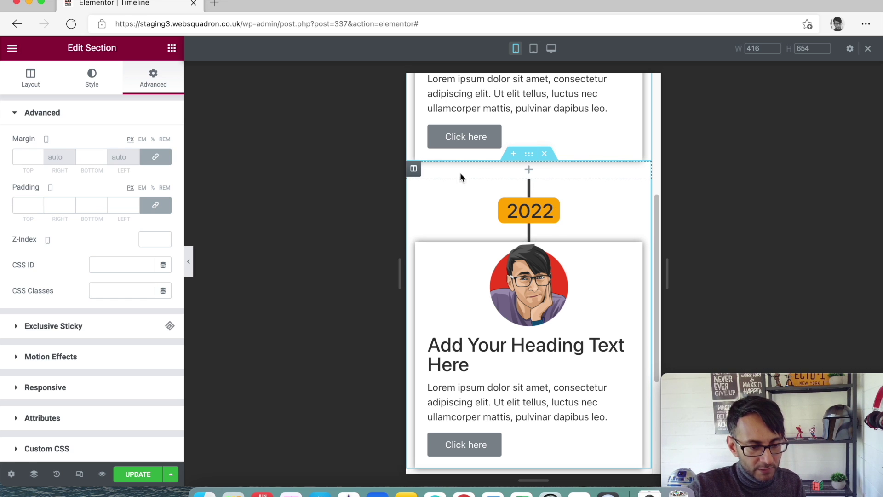
{"action": "scroll", "coordinate": [561, 194], "scroll_direction": "up", "scroll_amount": 5}
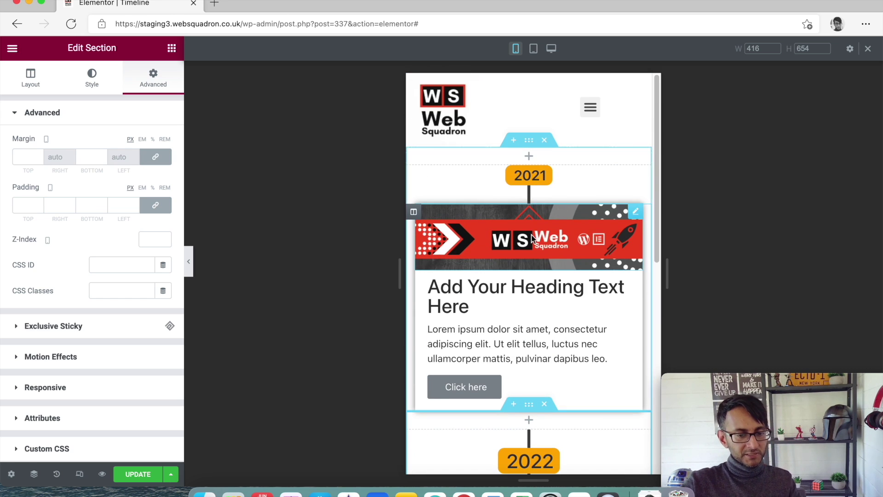
{"action": "left_click", "coordinate": [551, 49]}
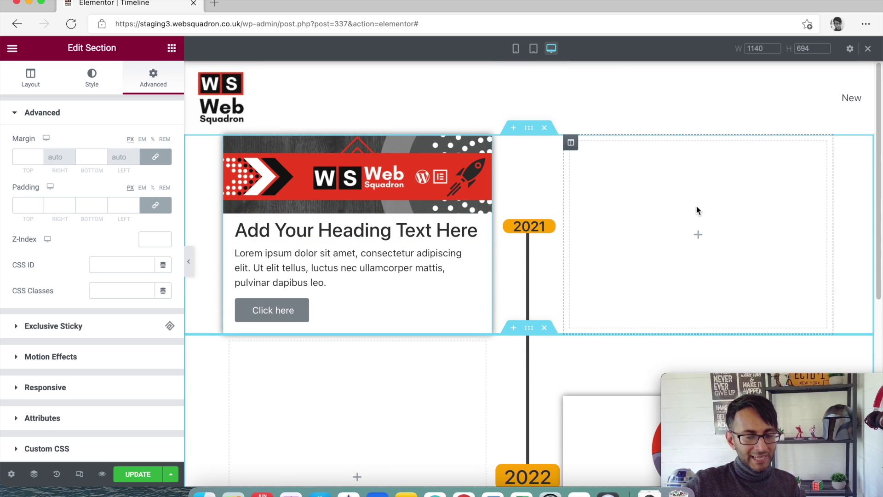
{"action": "left_click", "coordinate": [516, 49]}
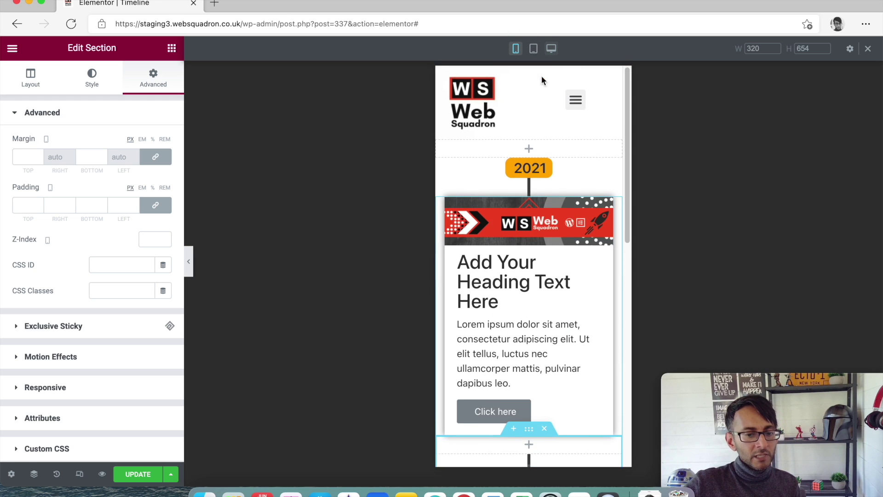
Hide the 2022 section's empty column on mobile and check the result at a preview width of about 439 px
{"action": "scroll", "coordinate": [554, 272], "scroll_direction": "down", "scroll_amount": 5}
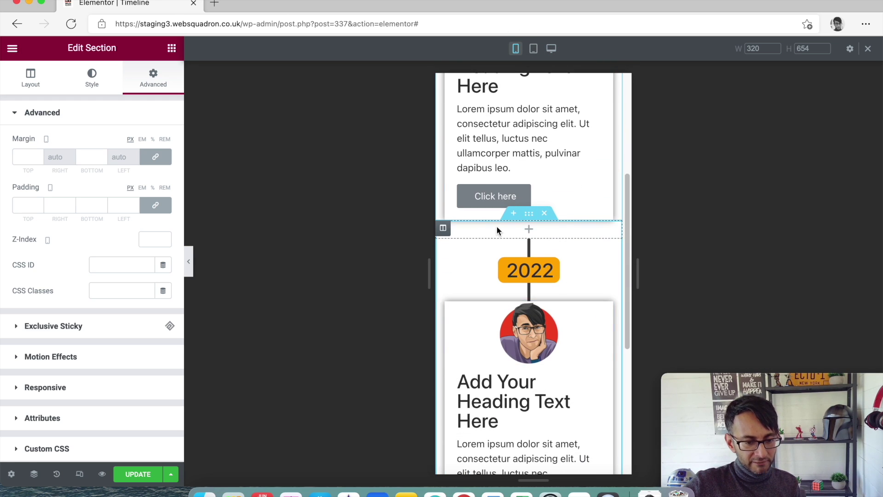
{"action": "left_click", "coordinate": [444, 229]}
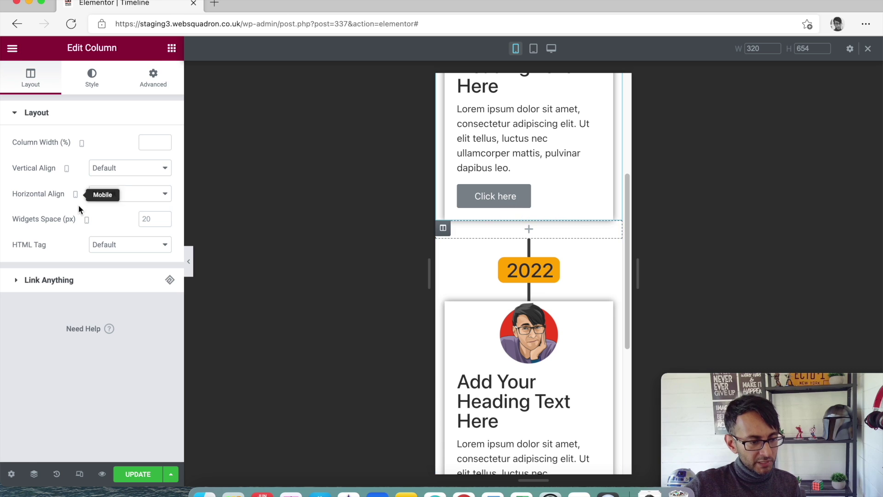
{"action": "left_click", "coordinate": [153, 83]}
{"action": "left_click", "coordinate": [92, 384]}
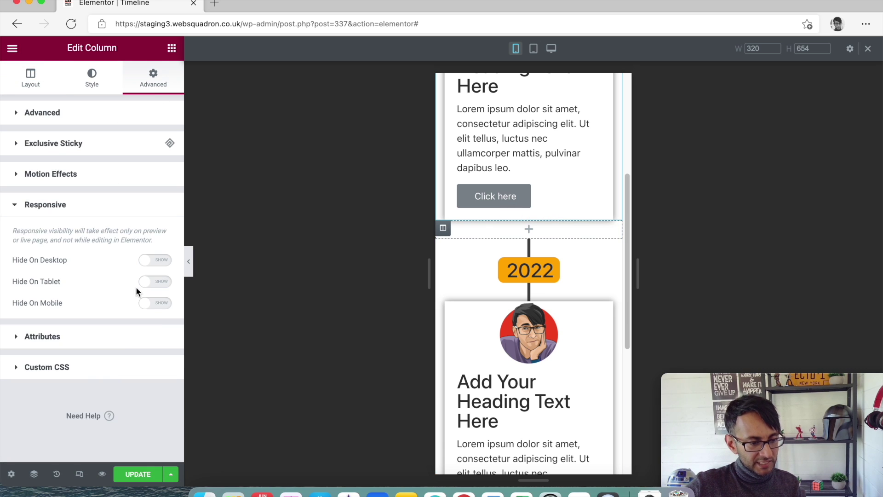
{"action": "left_click", "coordinate": [160, 307]}
{"action": "left_click", "coordinate": [188, 262]}
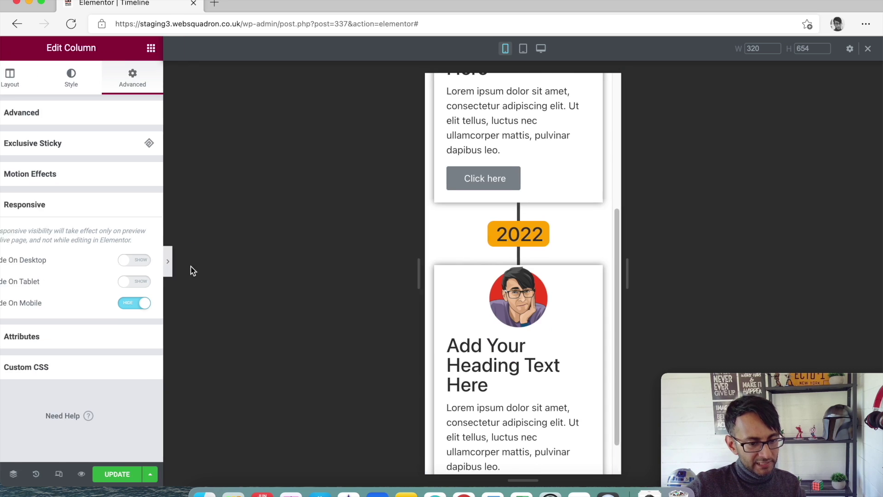
{"action": "left_click_drag", "start_coordinate": [546, 258], "coordinate": [583, 321]}
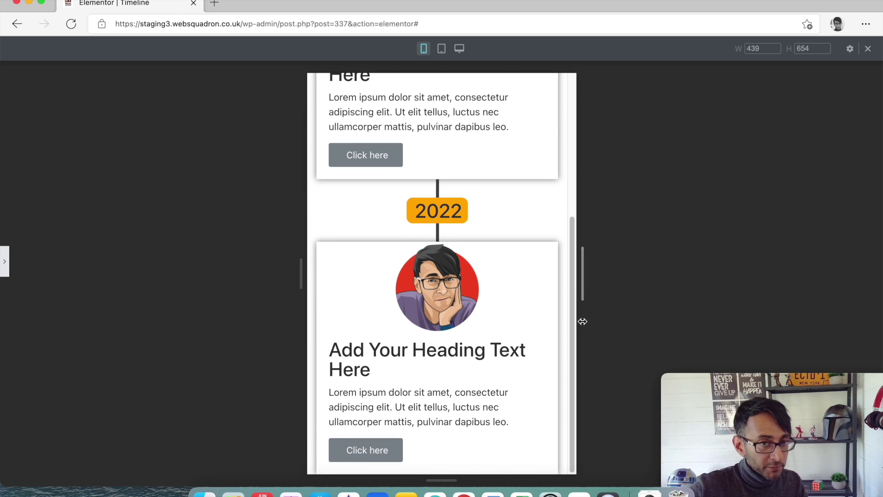
Return to the desktop view and duplicate the 2022 section
{"action": "left_click", "coordinate": [9, 267]}
{"action": "left_click", "coordinate": [552, 48]}
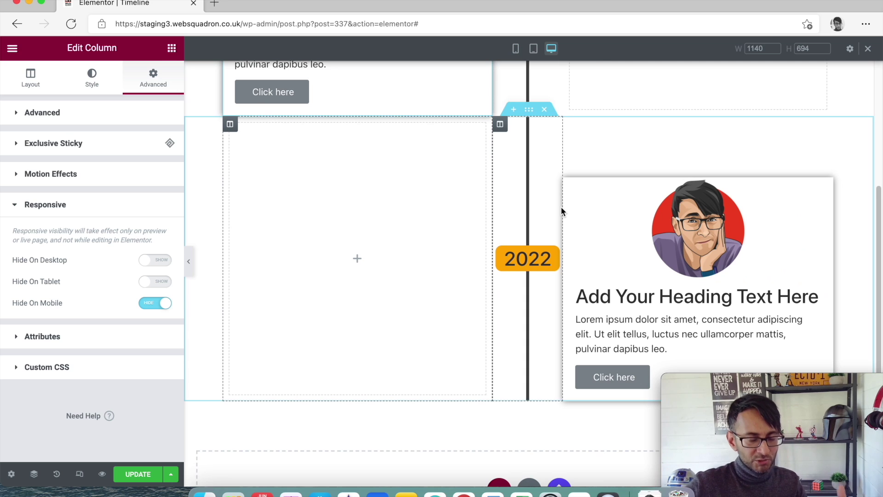
{"action": "scroll", "coordinate": [541, 195], "scroll_direction": "up", "scroll_amount": 5}
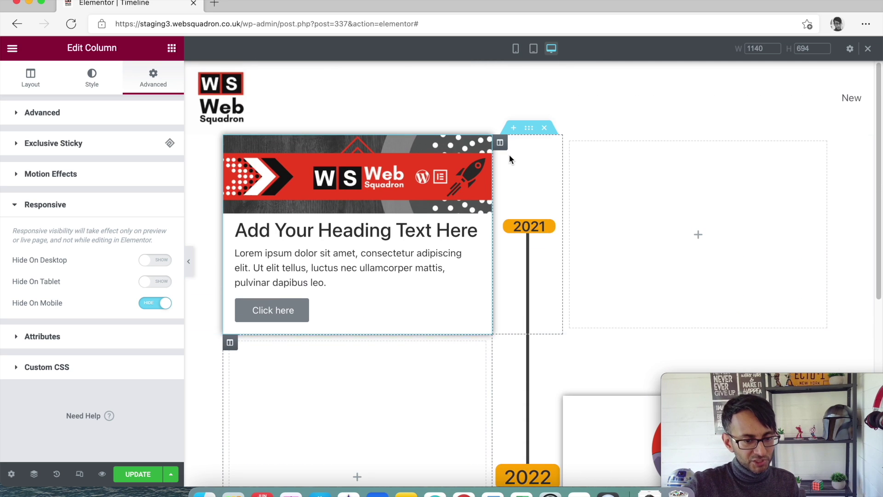
{"action": "right_click", "coordinate": [529, 128]}
{"action": "left_click", "coordinate": [525, 351]}
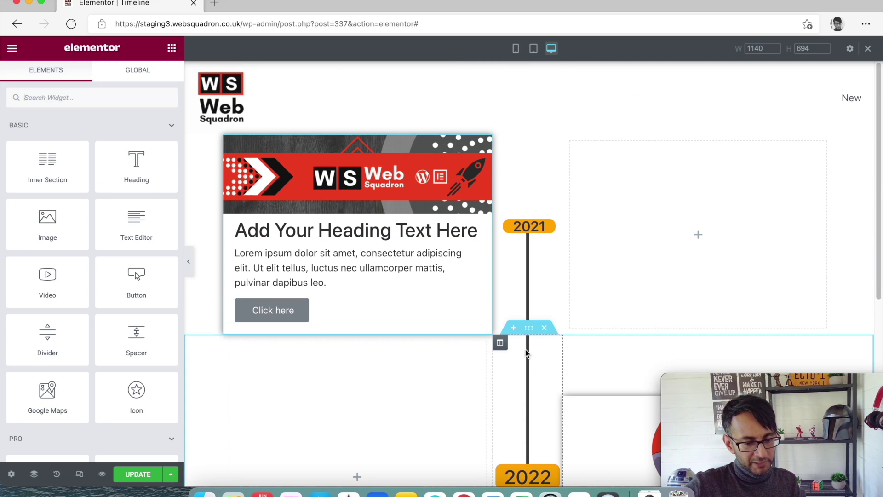
{"action": "scroll", "coordinate": [525, 349], "scroll_direction": "down", "scroll_amount": 1}
{"action": "right_click", "coordinate": [528, 311]}
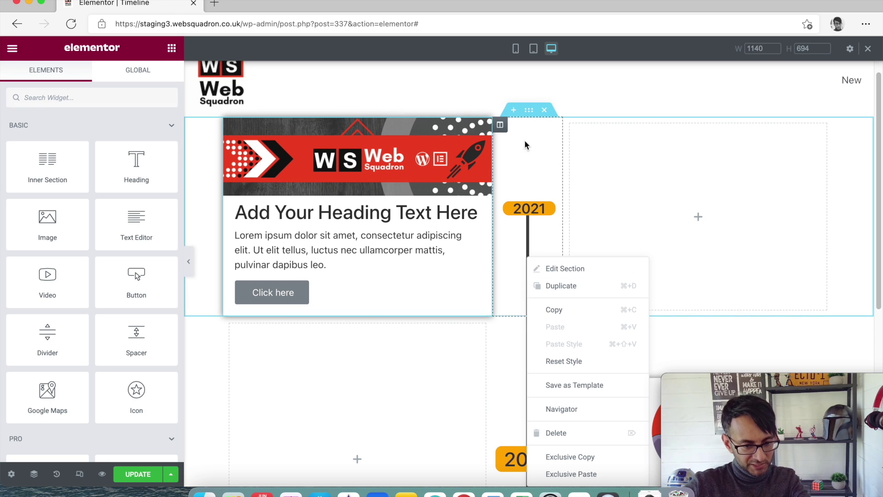
{"action": "left_click", "coordinate": [557, 286]}
{"action": "scroll", "coordinate": [552, 304], "scroll_direction": "up", "scroll_amount": 3}
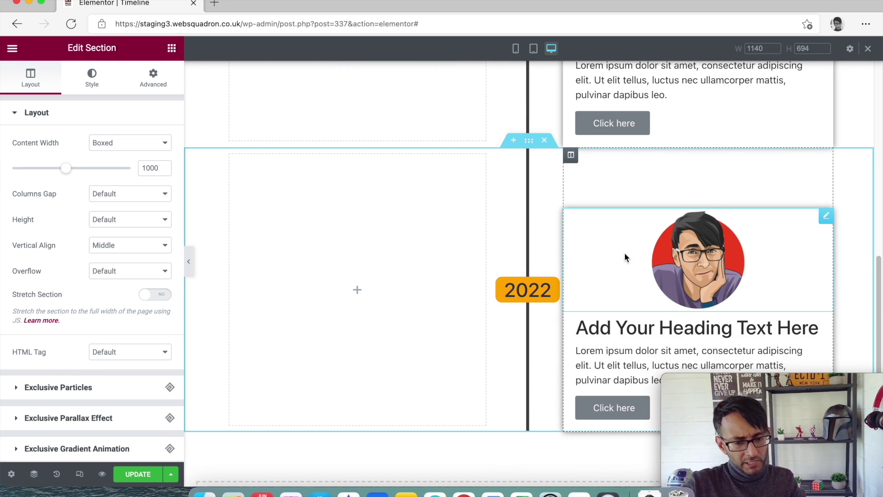
Reorder the duplicated section's columns so the card is on the left, the year label in the middle and the empty column on the right
{"action": "left_click_drag", "start_coordinate": [571, 155], "coordinate": [313, 182]}
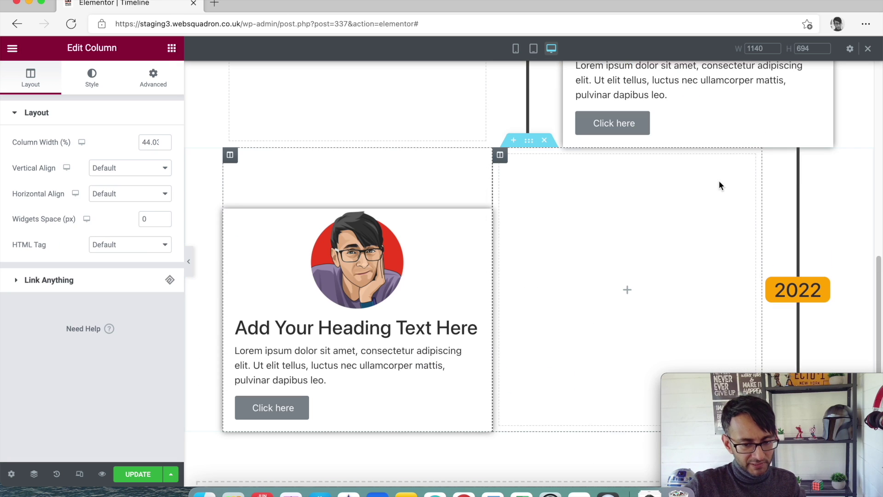
{"action": "left_click_drag", "start_coordinate": [771, 157], "coordinate": [634, 202]}
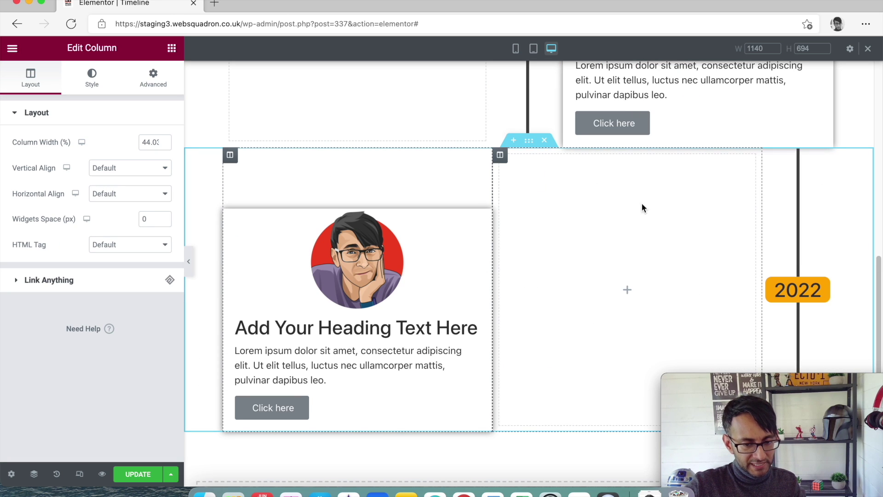
{"action": "left_click_drag", "start_coordinate": [770, 159], "coordinate": [568, 171]}
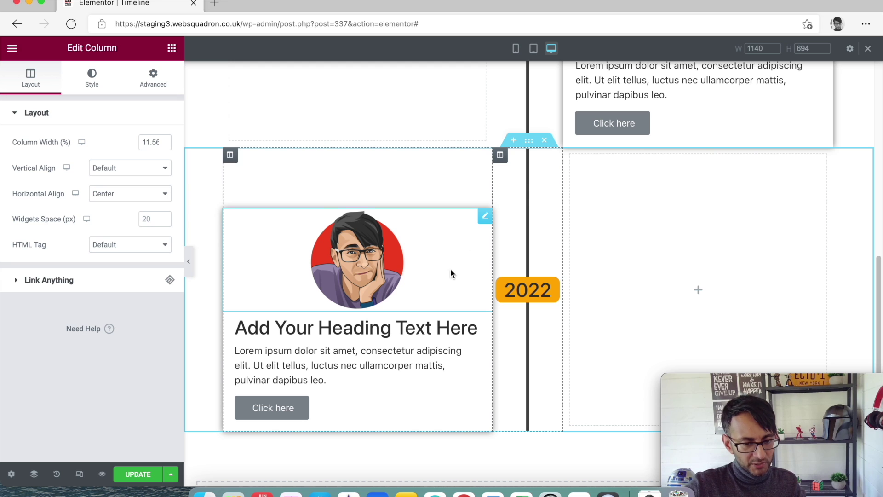
Delete the portrait image from the duplicated section's card
{"action": "right_click", "coordinate": [380, 248]}
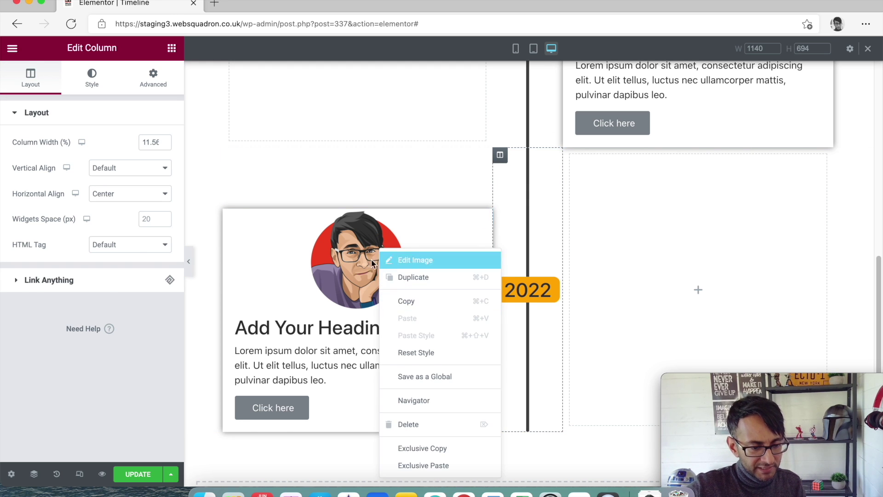
{"action": "left_click", "coordinate": [404, 260]}
{"action": "right_click", "coordinate": [489, 224]}
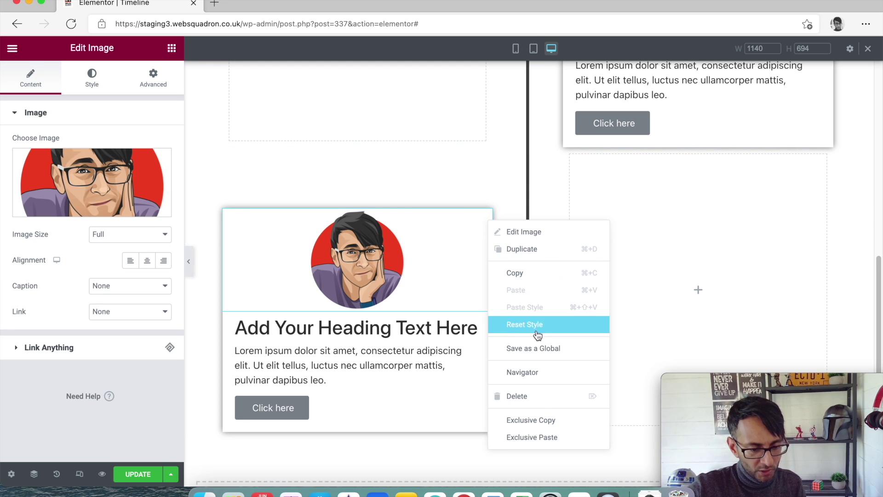
{"action": "left_click", "coordinate": [543, 394]}
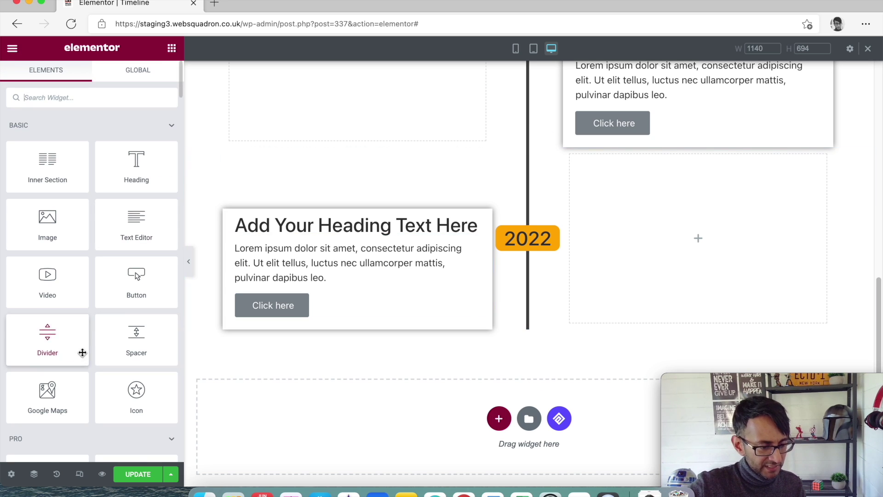
Insert a Toggle widget below the heading in the duplicated card, then collapse Toggle #1 and expand Toggle #2
{"action": "scroll", "coordinate": [74, 354], "scroll_direction": "down", "scroll_amount": 8}
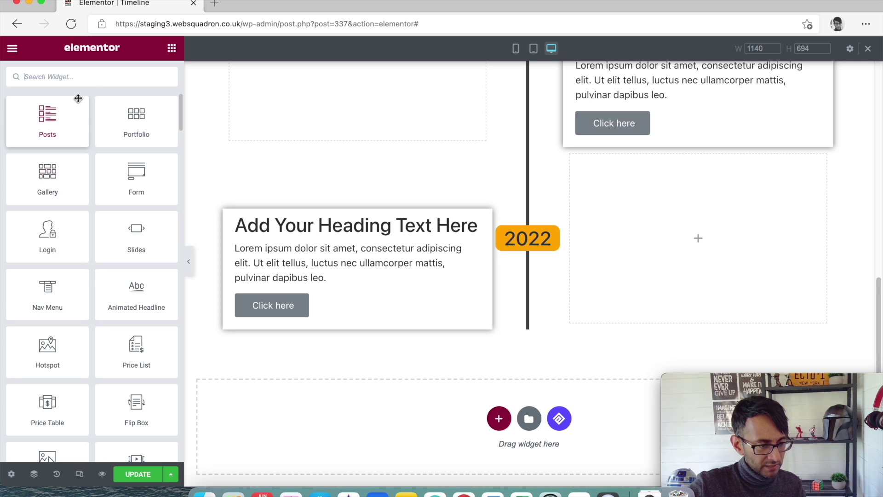
{"action": "type", "text": "togg"}
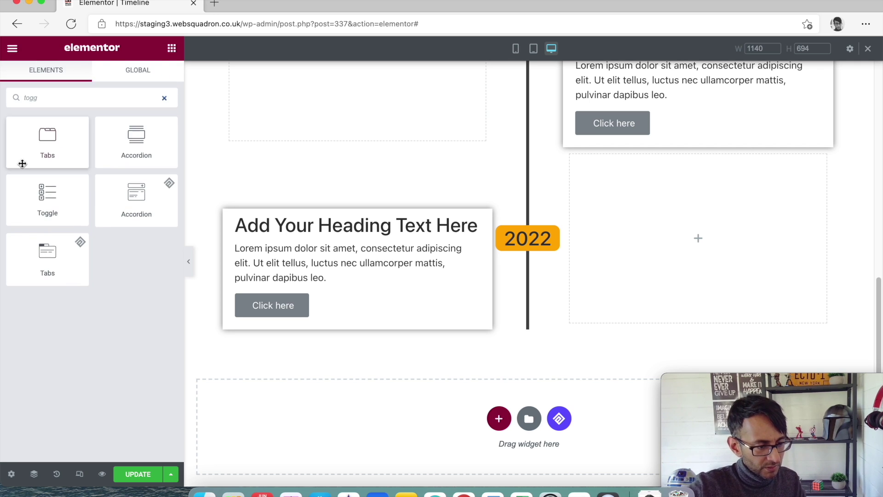
{"action": "left_click_drag", "start_coordinate": [73, 207], "coordinate": [342, 235]}
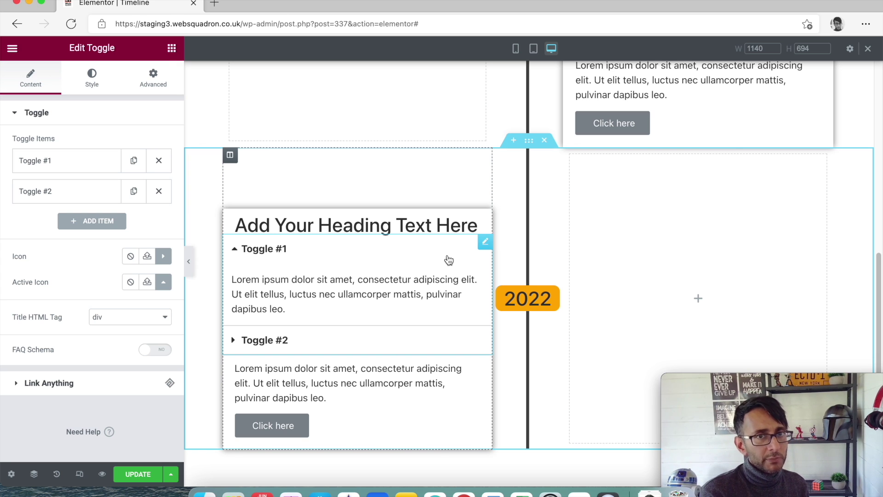
{"action": "left_click", "coordinate": [361, 251]}
{"action": "left_click", "coordinate": [285, 278]}
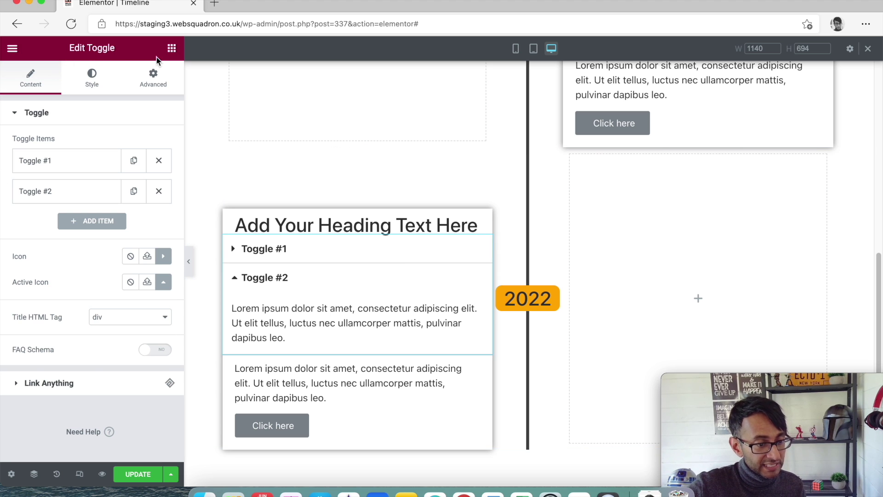
Insert a Video widget between the heading and the toggle in the duplicated card and review the timeline above it
{"action": "left_click", "coordinate": [171, 49]}
{"action": "left_click_drag", "start_coordinate": [46, 285], "coordinate": [333, 279]}
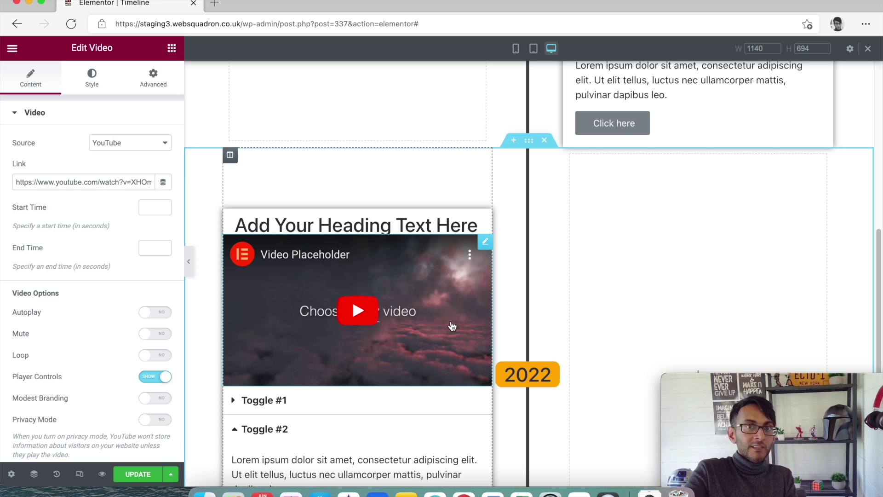
{"action": "scroll", "coordinate": [450, 300], "scroll_direction": "up", "scroll_amount": 5}
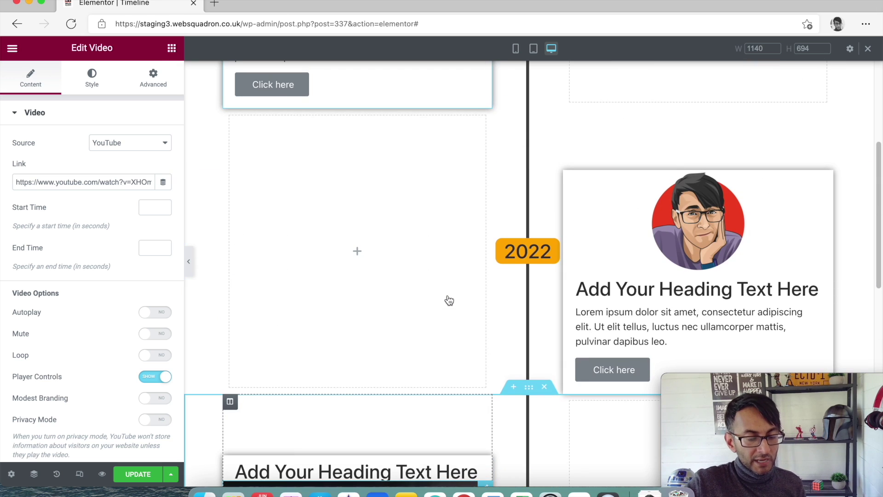